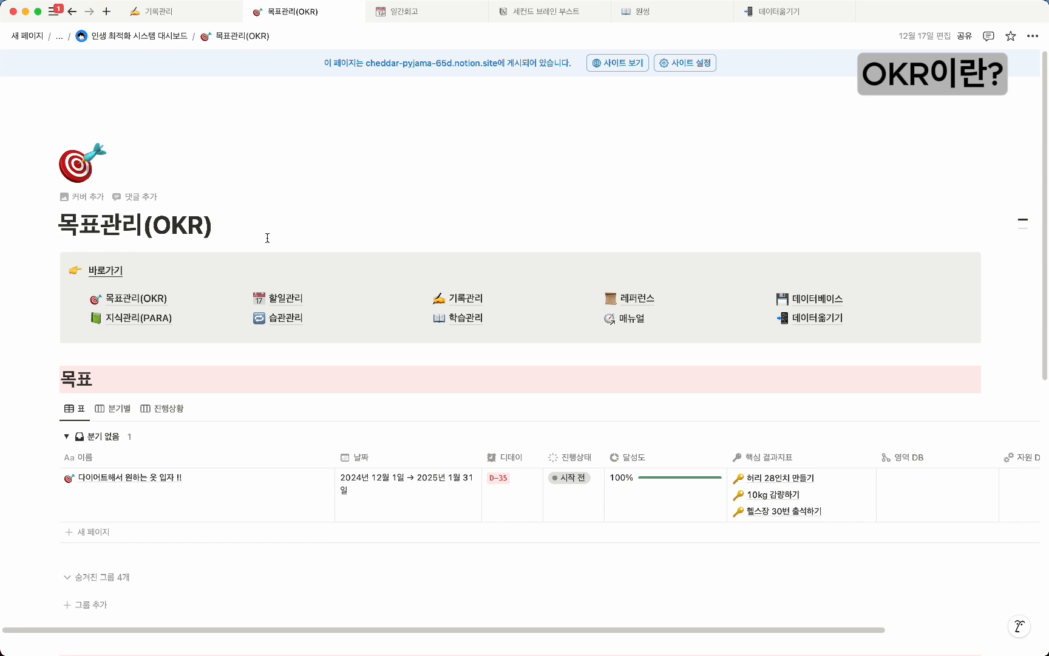
# - Look over the 목표관리(OKR) page, examining its title, the goals table and the key results section
pyautogui.scroll(-3, 267, 237)
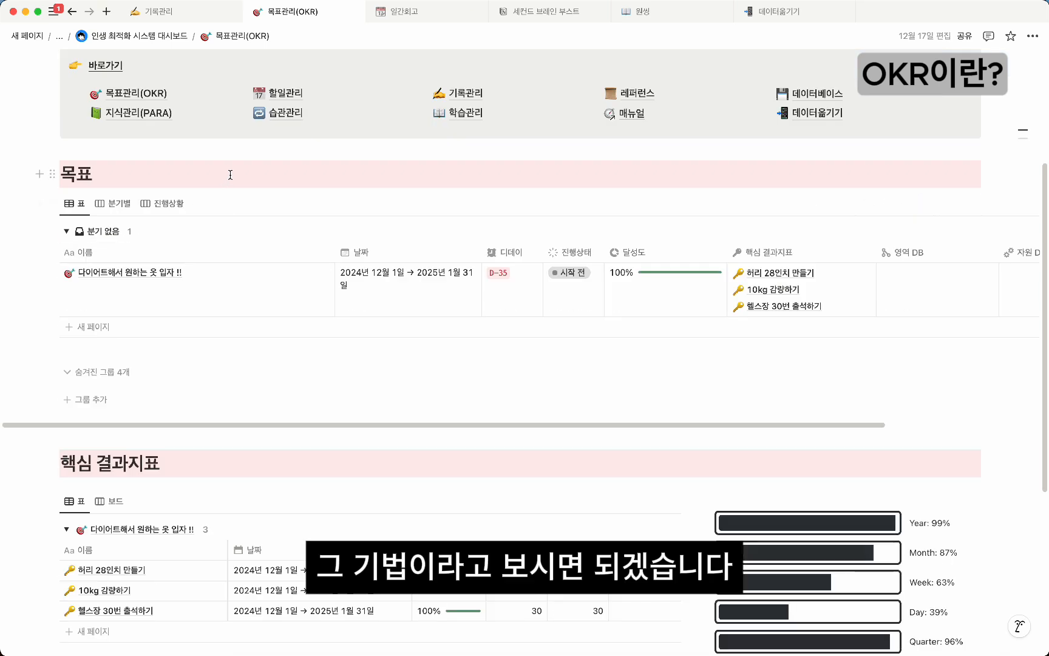
pyautogui.scroll(2, 231, 176)
pyautogui.scroll(2, 230, 176)
pyautogui.moveTo(294, 329)
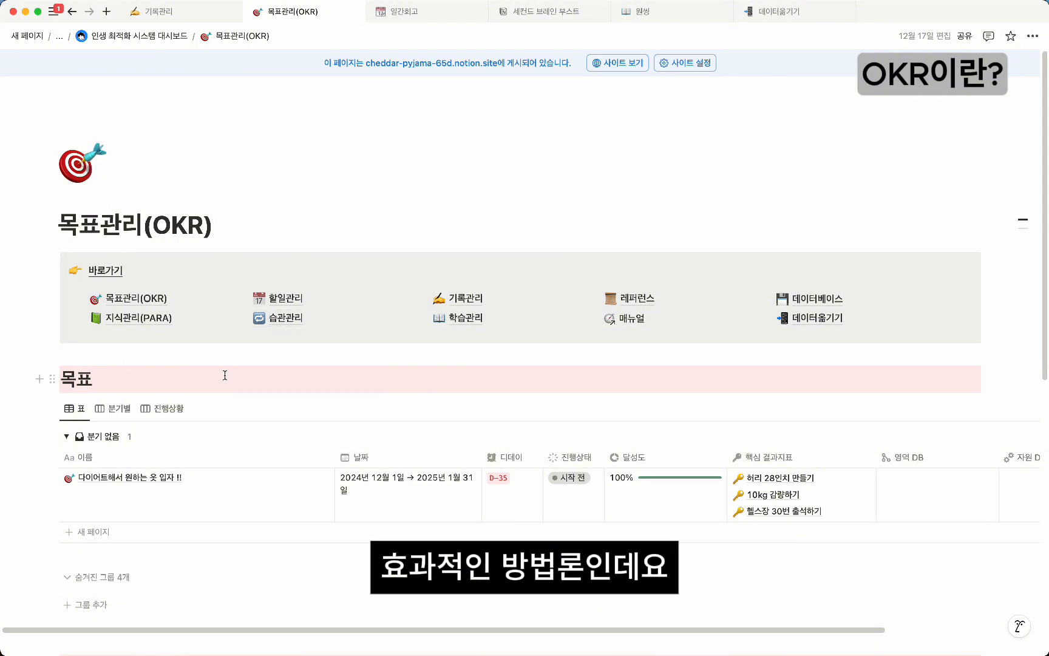
pyautogui.scroll(-1, 200, 291)
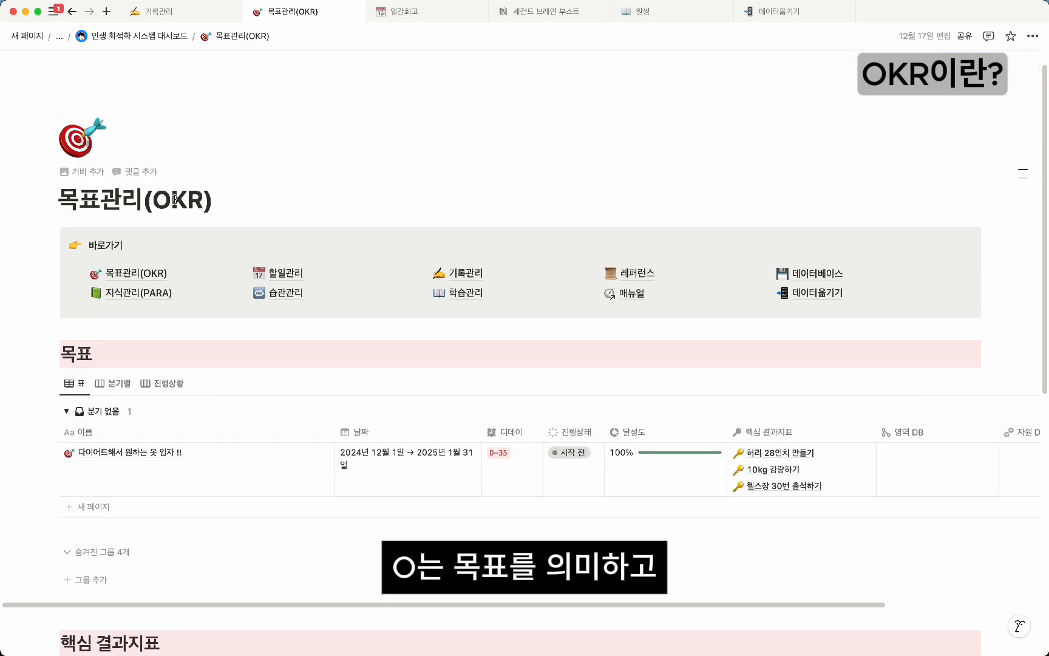
pyautogui.moveTo(172, 200); pyautogui.dragTo(200, 206)
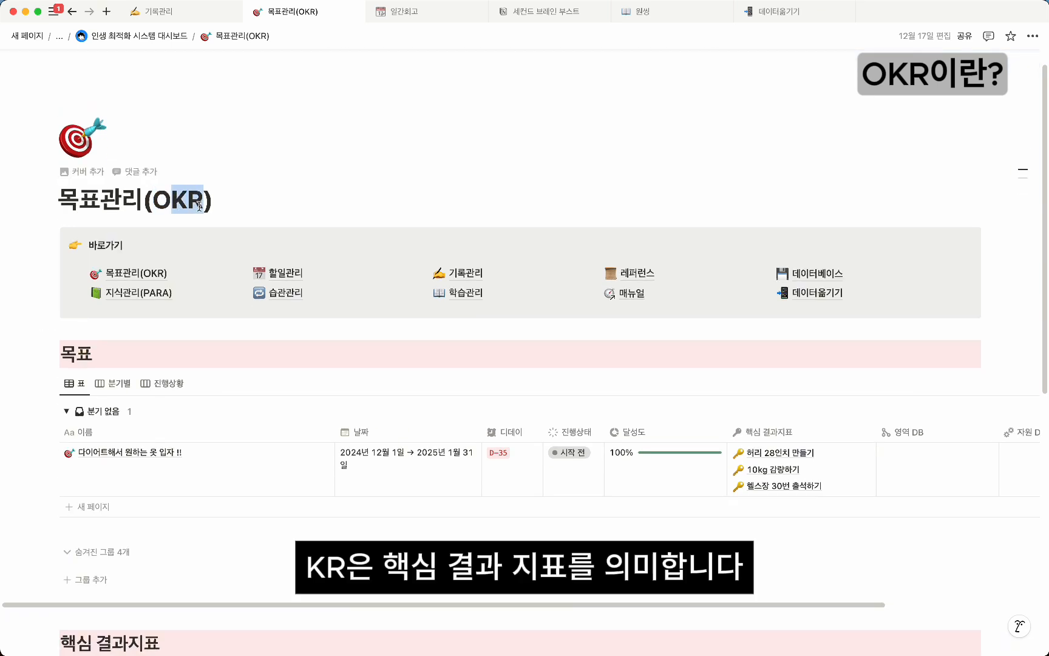
pyautogui.click(229, 208)
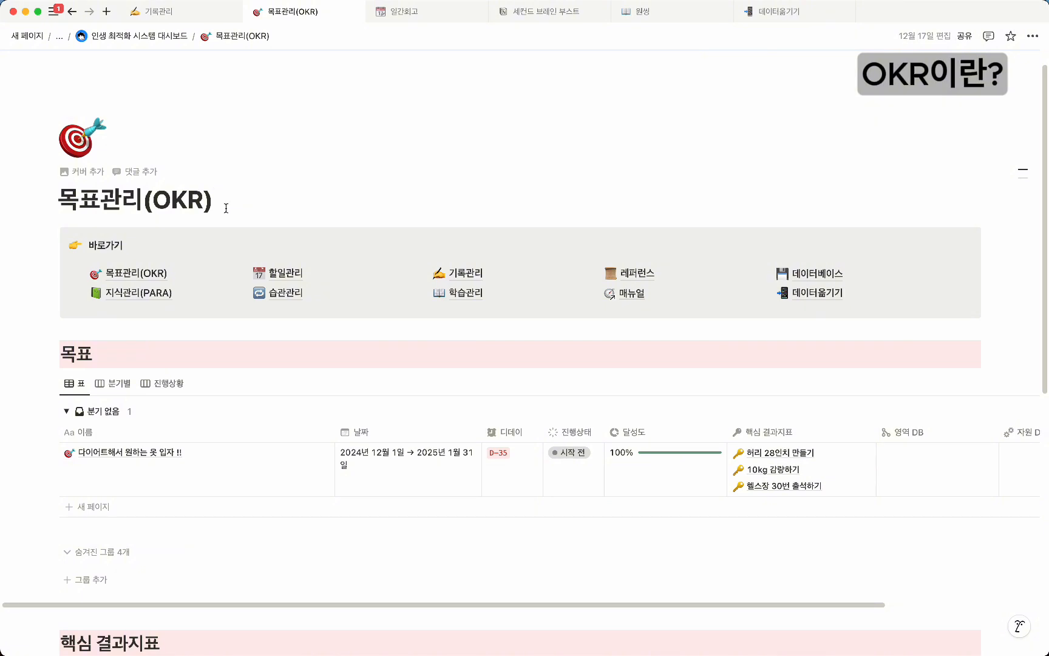
pyautogui.scroll(1, 290, 245)
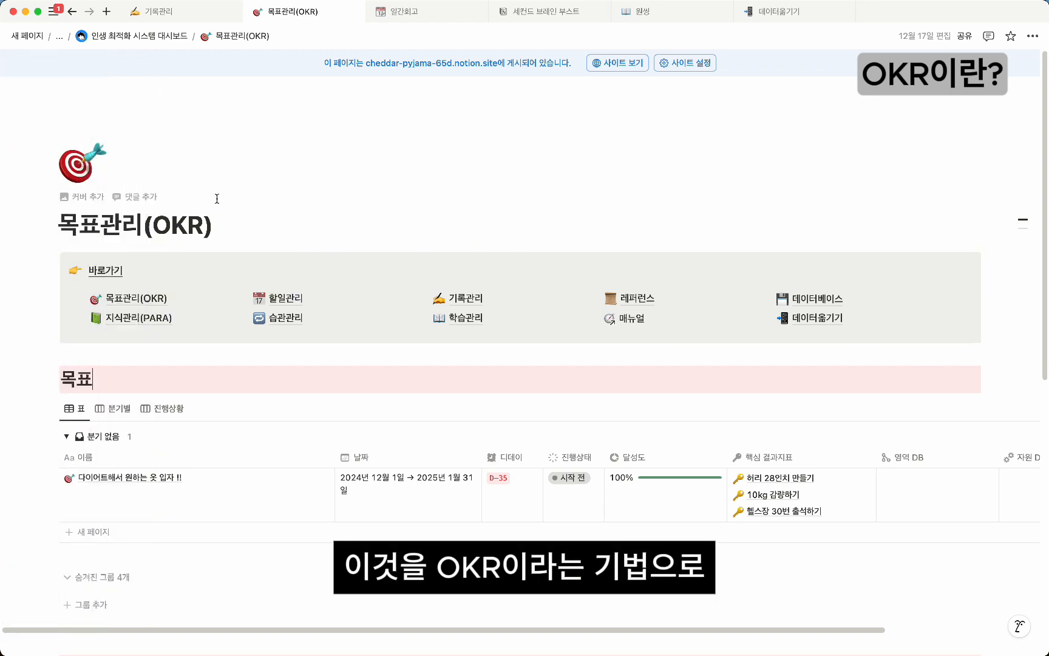
# - Add a new goal to the 목표 table and clear its default name
pyautogui.scroll(-4, 352, 410)
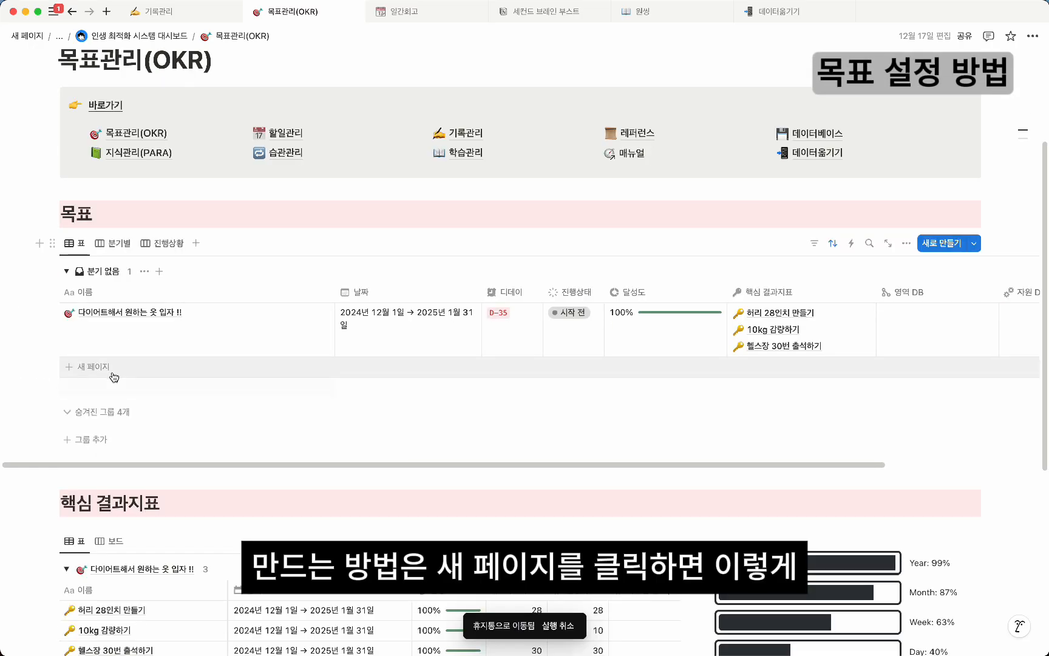
pyautogui.click(113, 376)
pyautogui.write('목표')
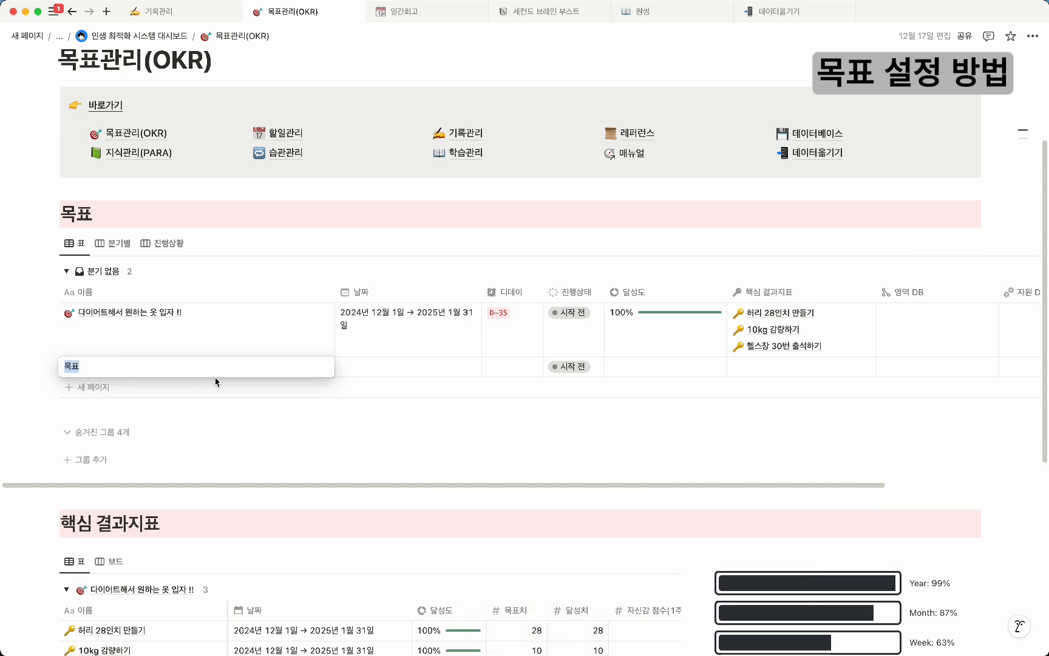
pyautogui.press('BackSpace')
pyautogui.press('BackSpace')
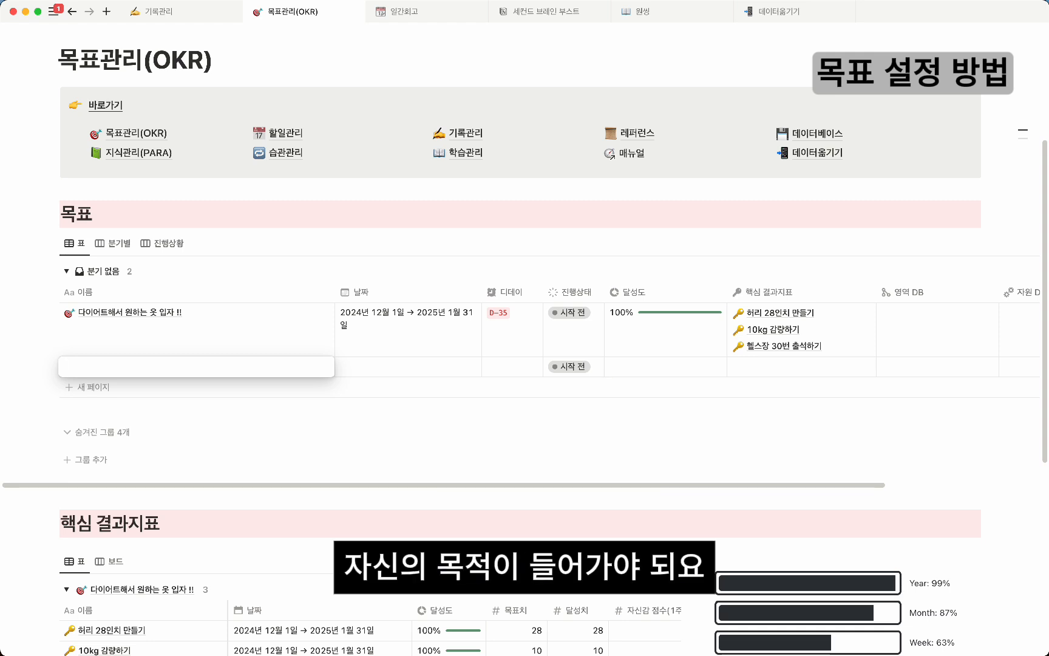
pyautogui.press('Escape')
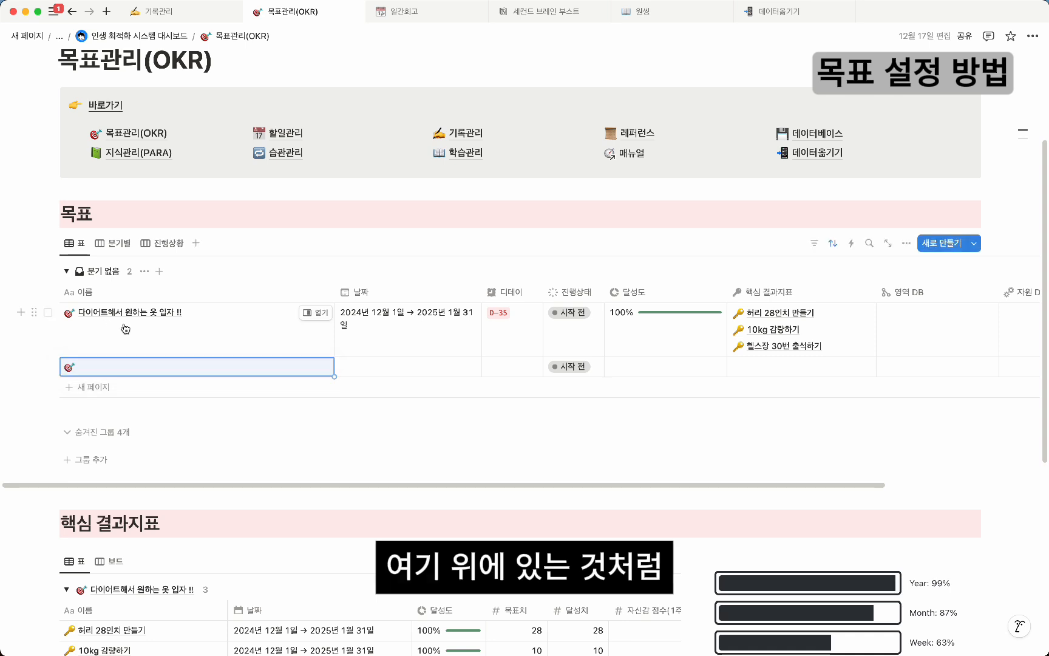
# - Examine how the existing goal "다이어트해서 원하는 옷 입자 !!" is worded in the 목표 table
pyautogui.click(181, 318)
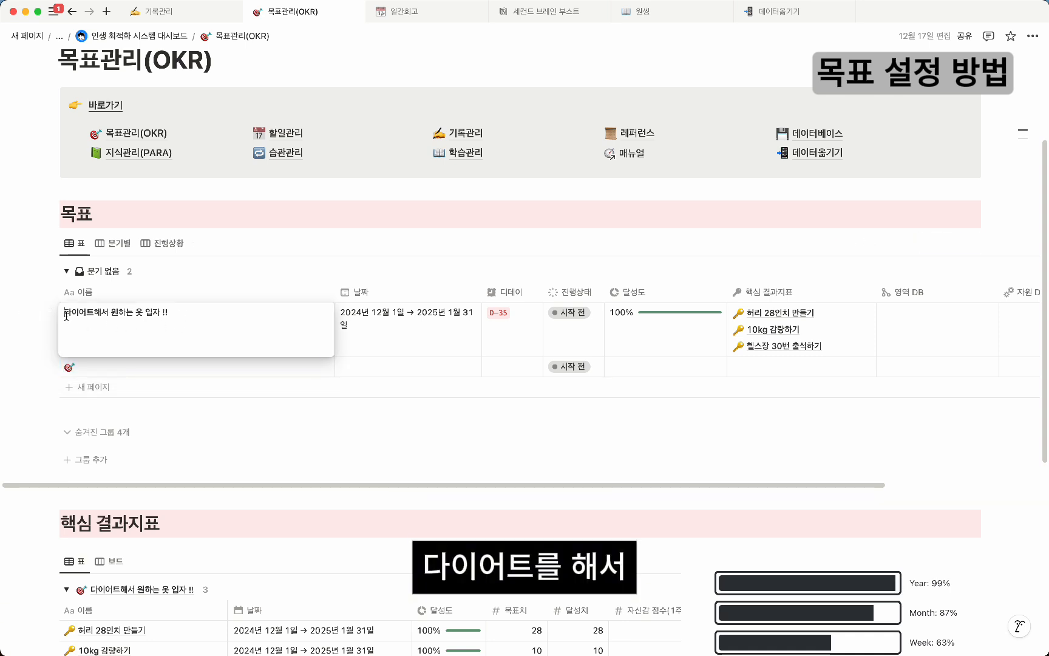
pyautogui.moveTo(65, 312); pyautogui.dragTo(185, 319)
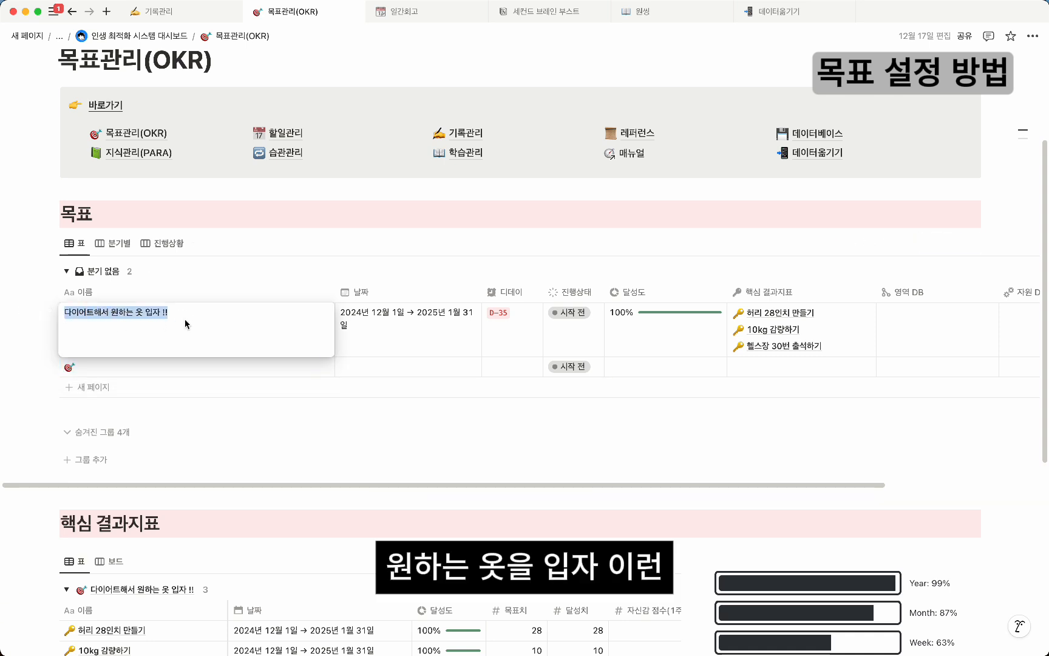
pyautogui.press('Escape')
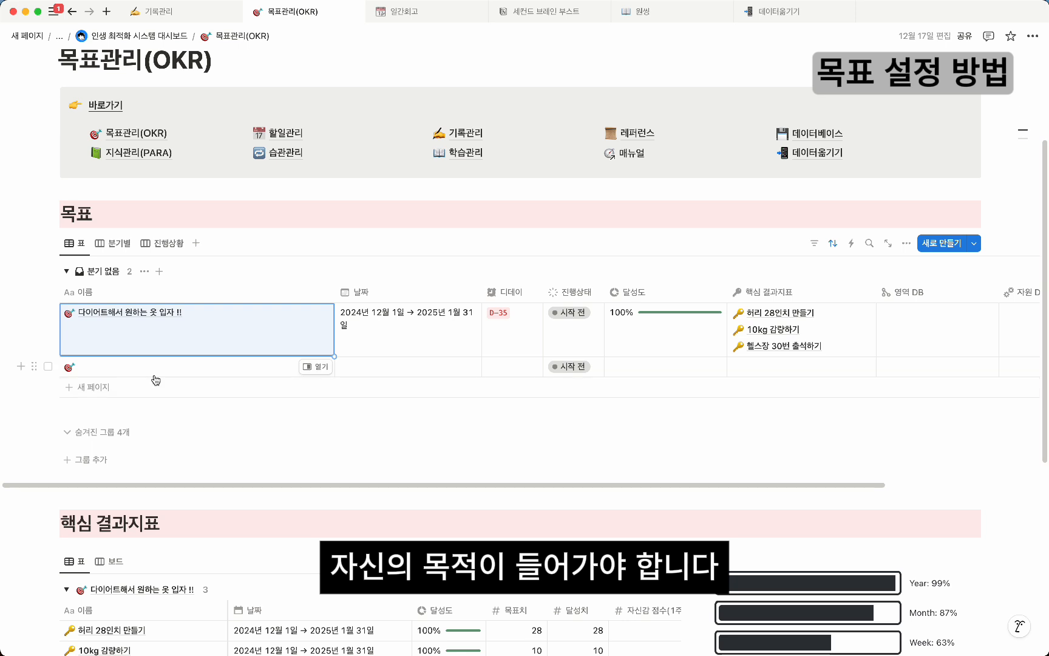
# - Name the new, empty goal "다이어트 하자 !!"
pyautogui.click(136, 364)
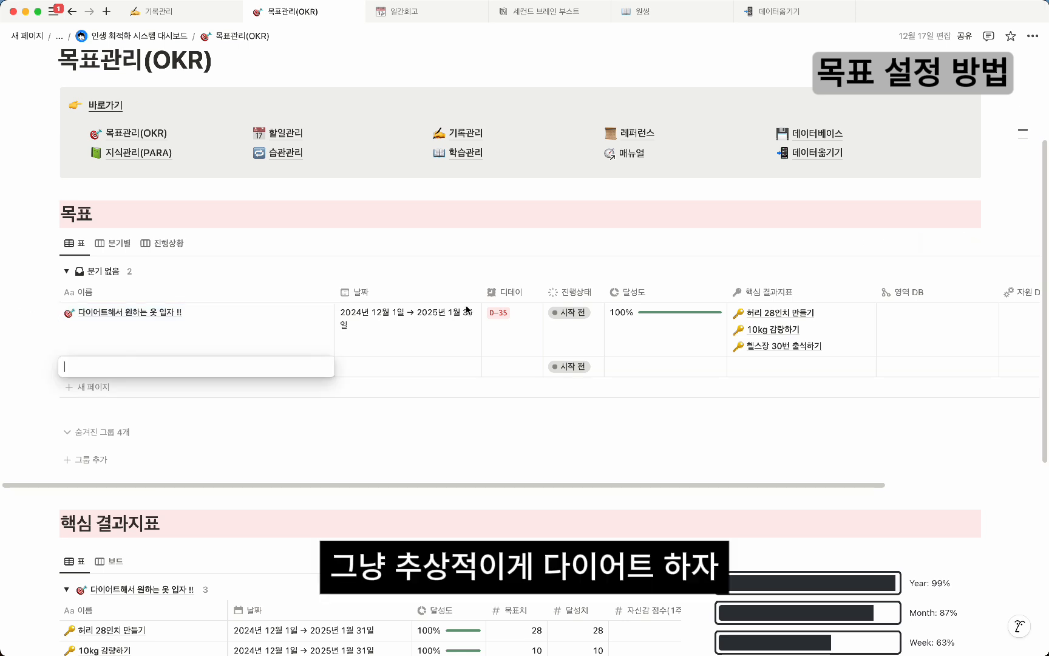
pyautogui.write('다이어트 하자 !!')
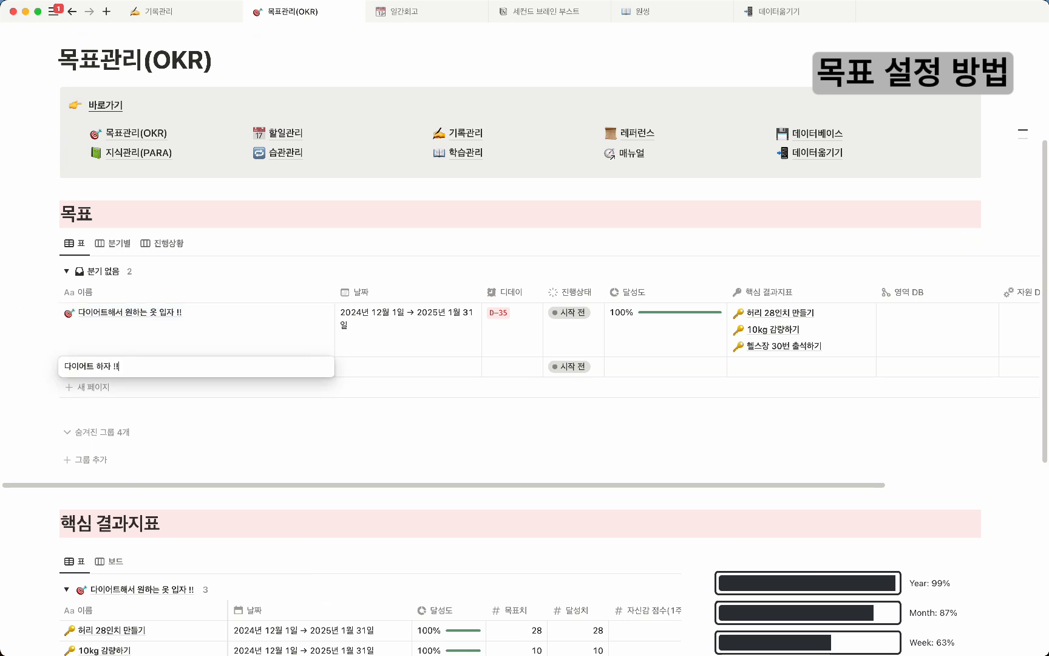
pyautogui.press('Return')
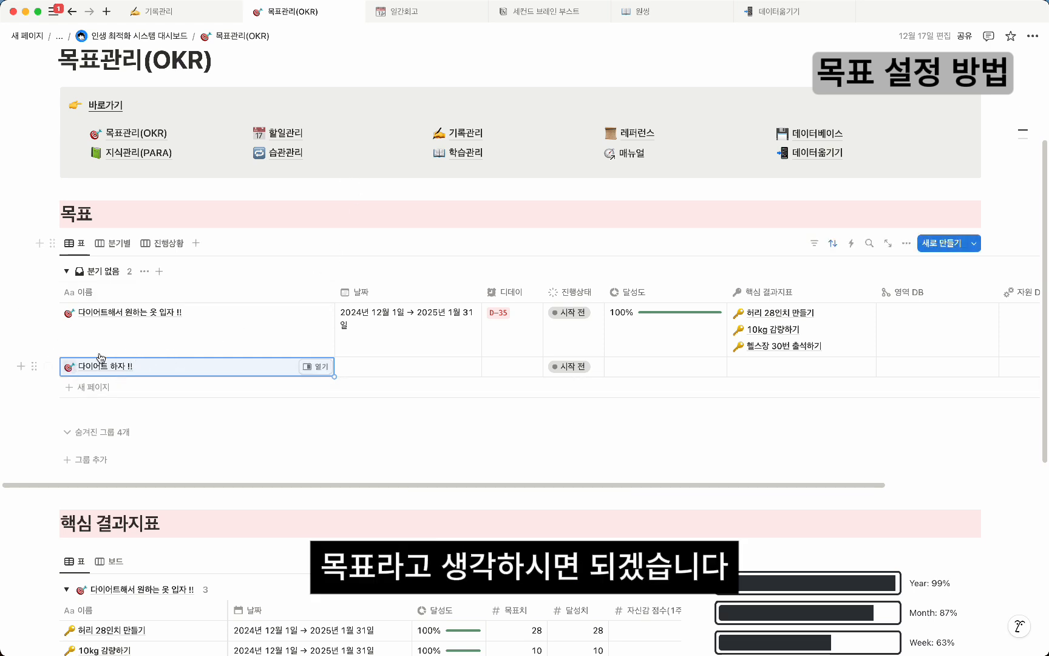
# - Compare the wording of the new goal's name with that of the existing diet goal above it
pyautogui.click(137, 366)
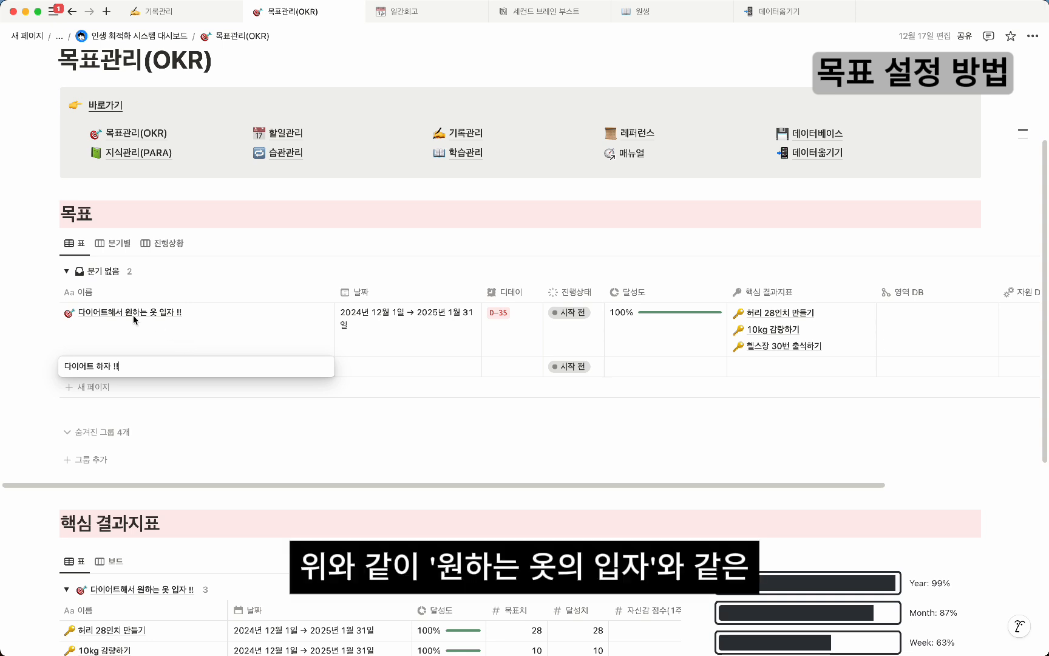
pyautogui.press('Escape')
pyautogui.click(157, 315)
pyautogui.moveTo(181, 313); pyautogui.dragTo(141, 315)
pyautogui.click(98, 319)
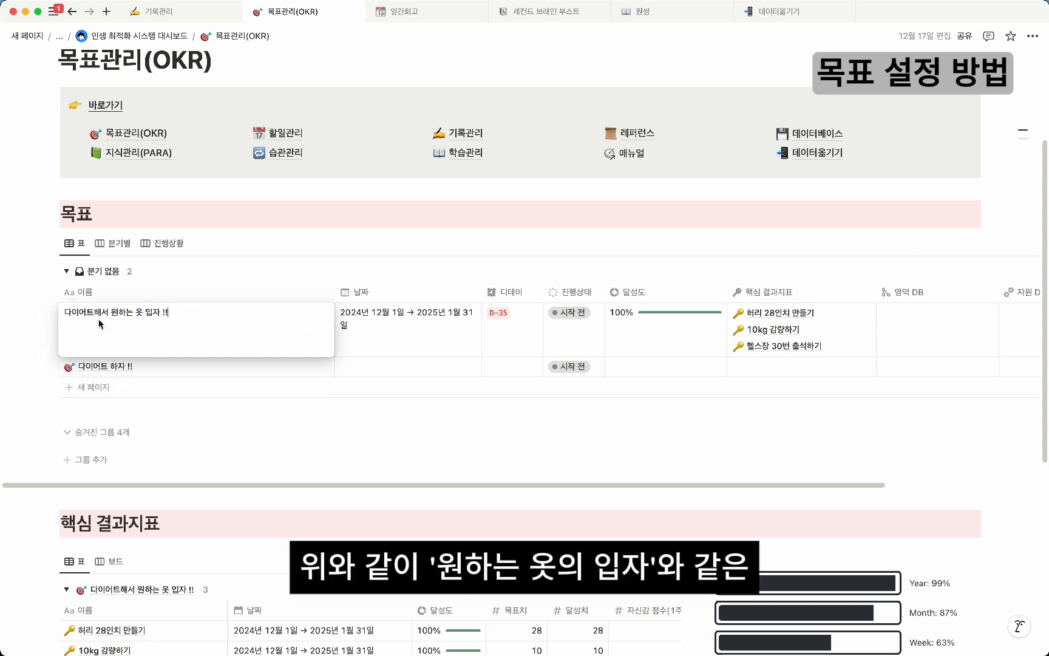
pyautogui.press('Escape')
pyautogui.click(146, 364)
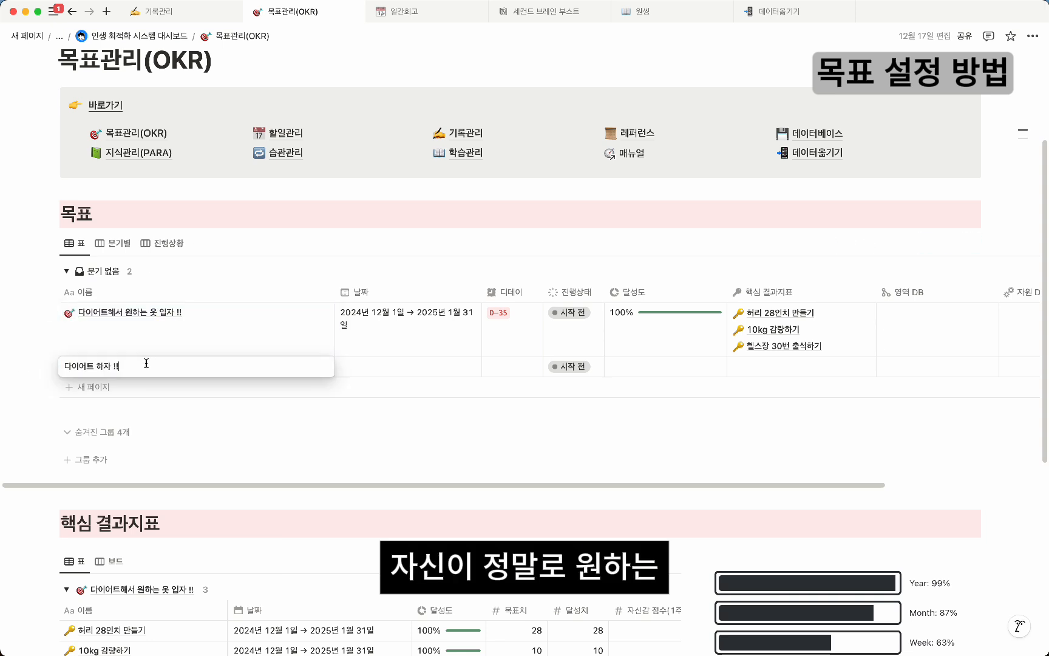
pyautogui.press('Escape')
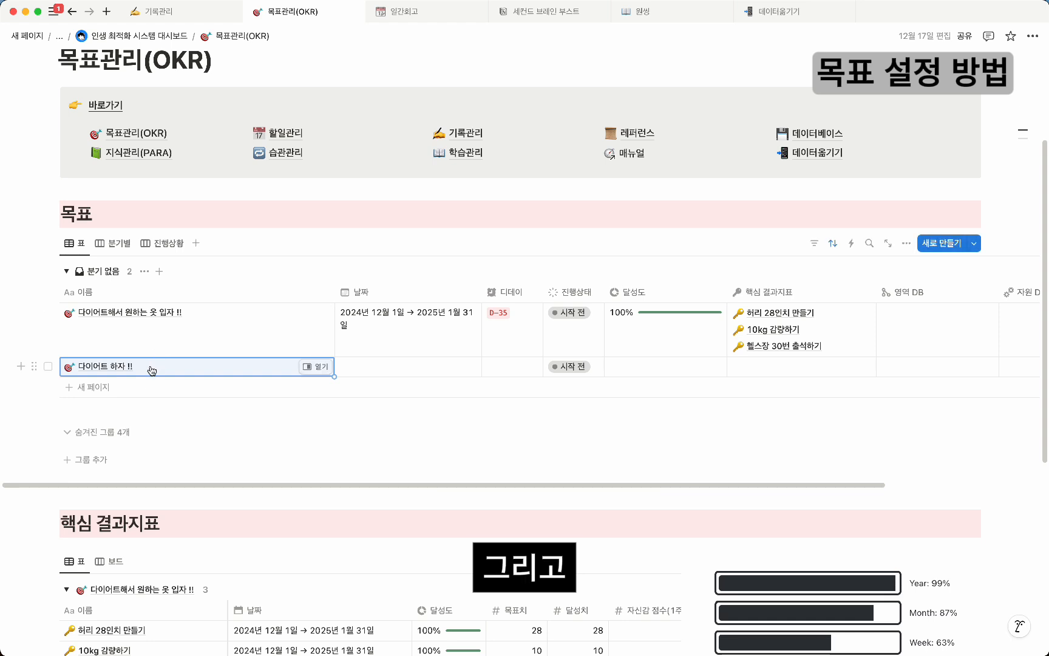
# - Rename the new goal to "10kg 감량하자"
pyautogui.click(153, 370)
pyautogui.click(63, 390)
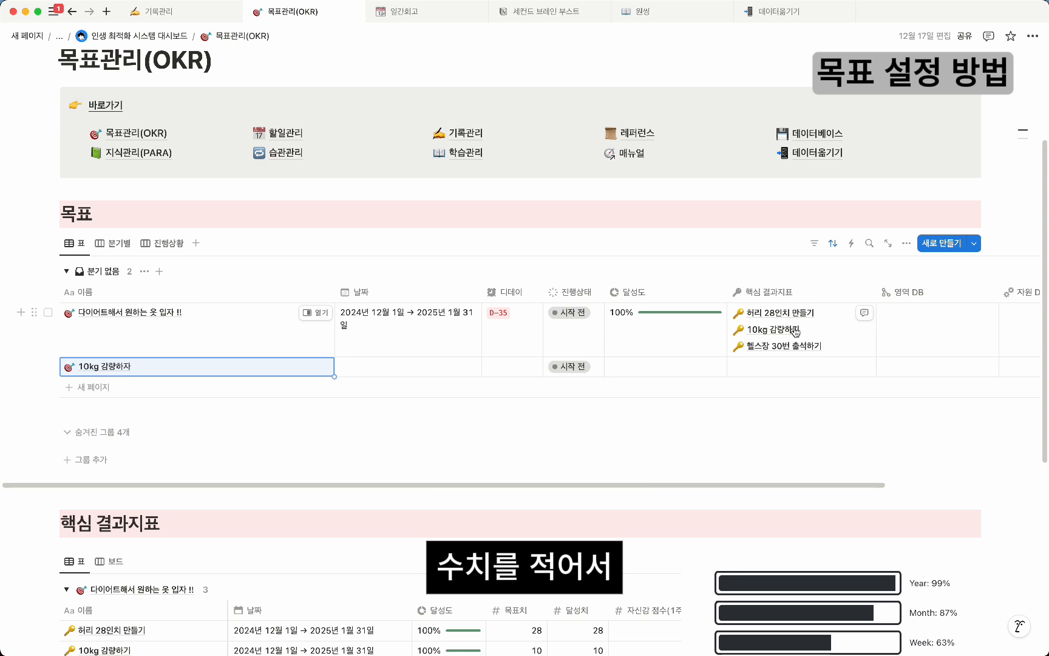
pyautogui.scroll(-1, 814, 326)
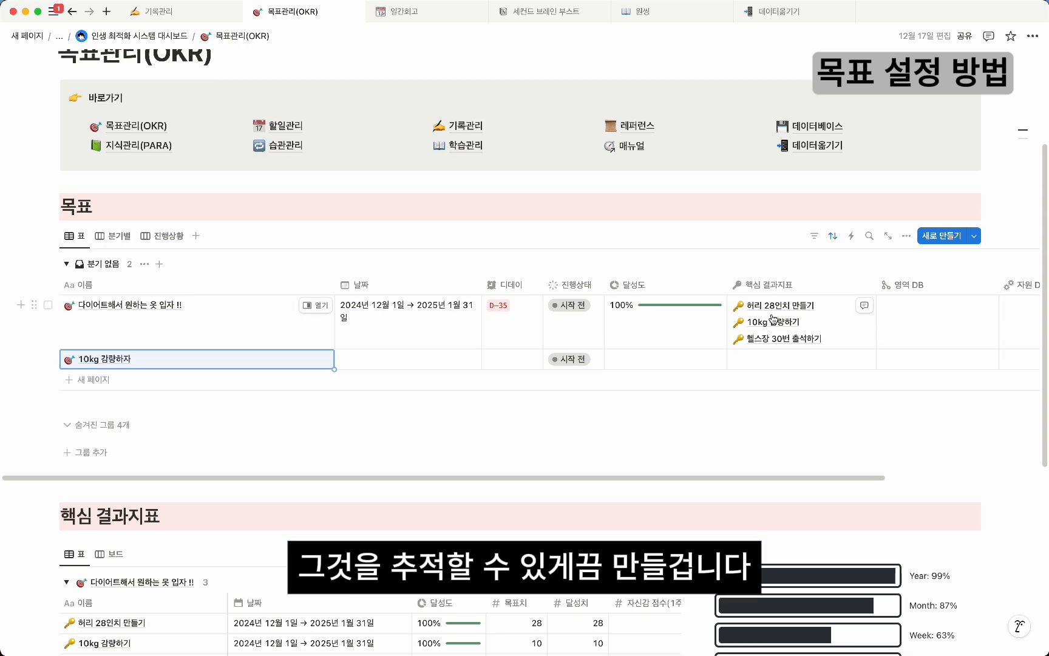
pyautogui.click(417, 228)
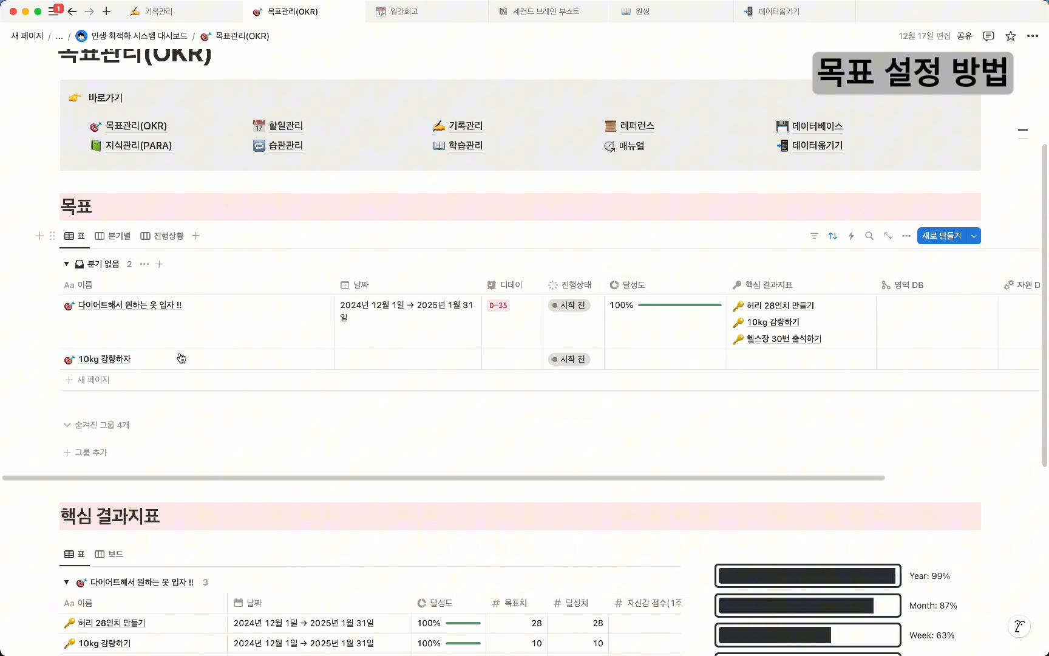
# - Replace the new goal's name with the template wording "~를 해서 ~를 하자"
pyautogui.click(133, 365)
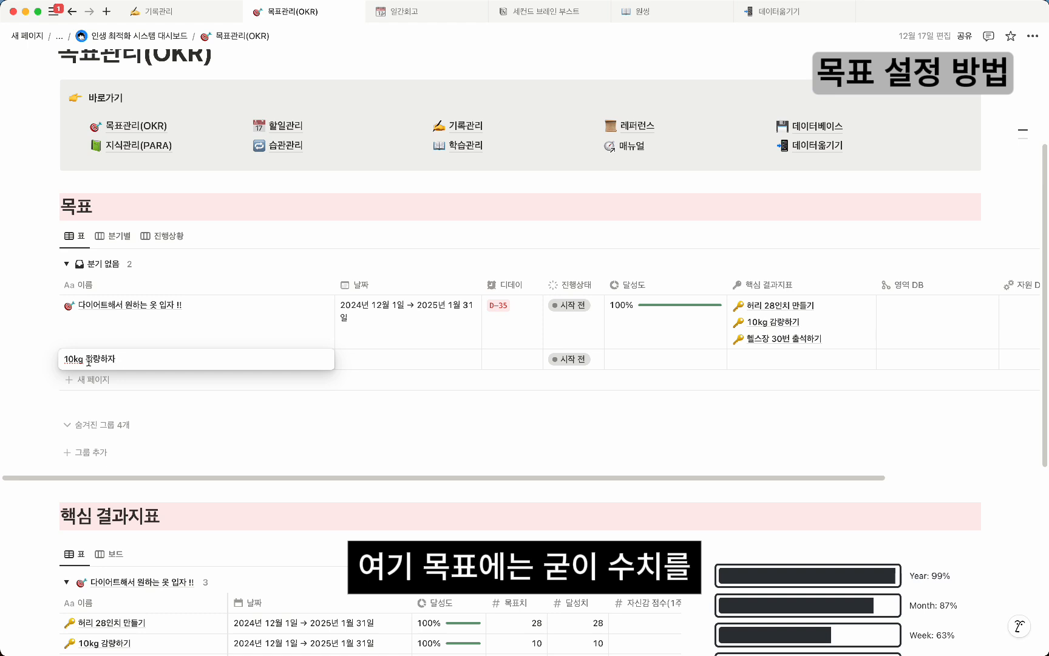
pyautogui.moveTo(88, 361); pyautogui.dragTo(65, 363)
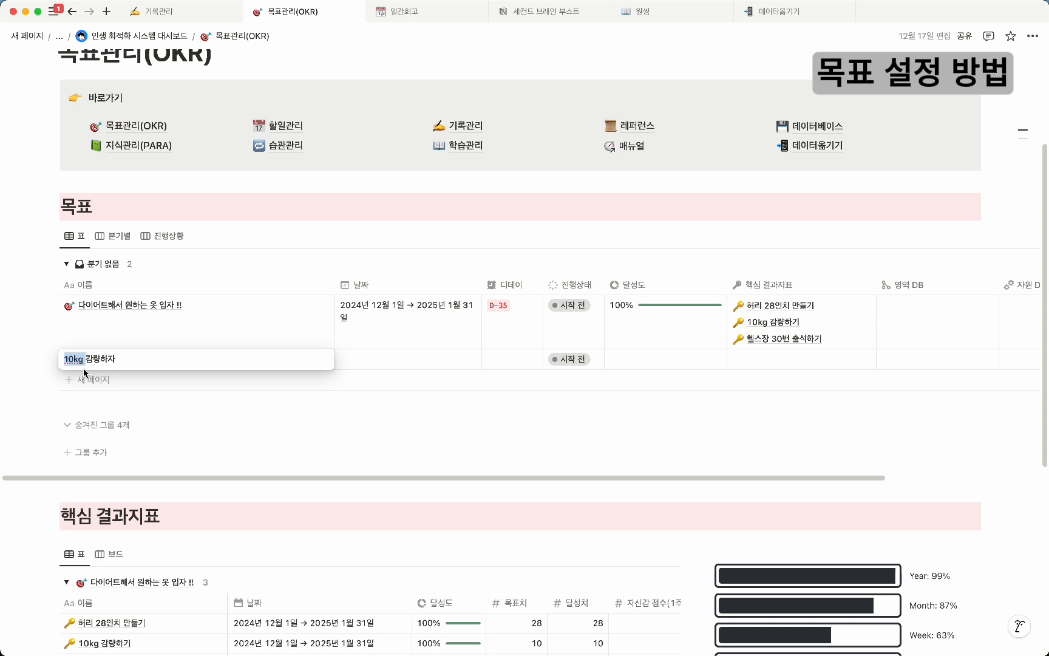
pyautogui.click(138, 365)
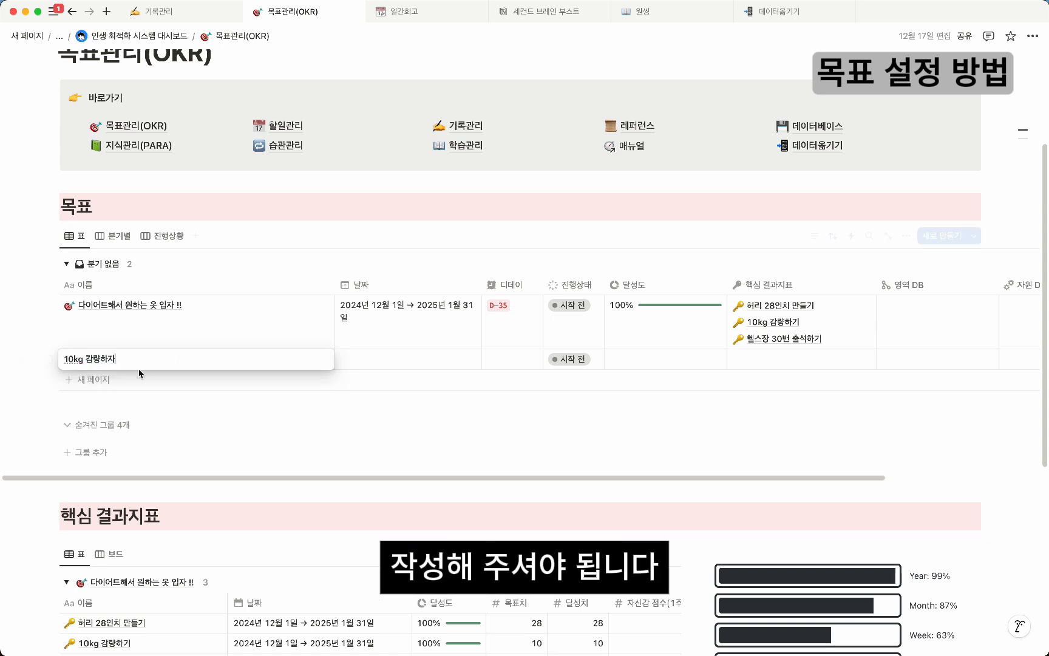
pyautogui.press('super+BackSpace')
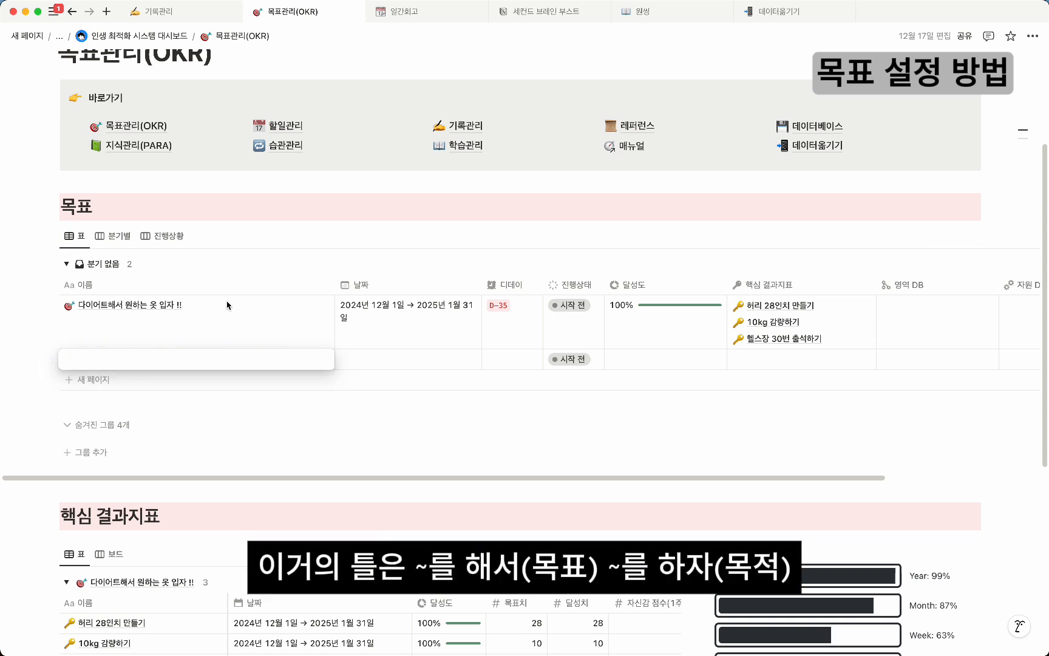
pyautogui.write('~를 해서')
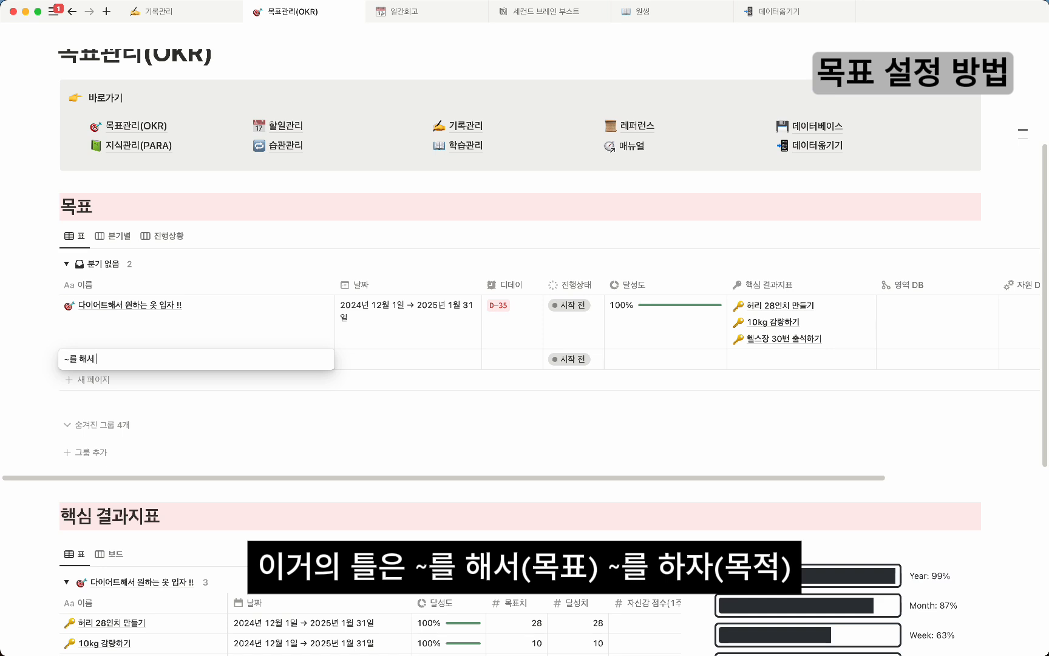
pyautogui.write(' ~를 하자')
pyautogui.press('Return')
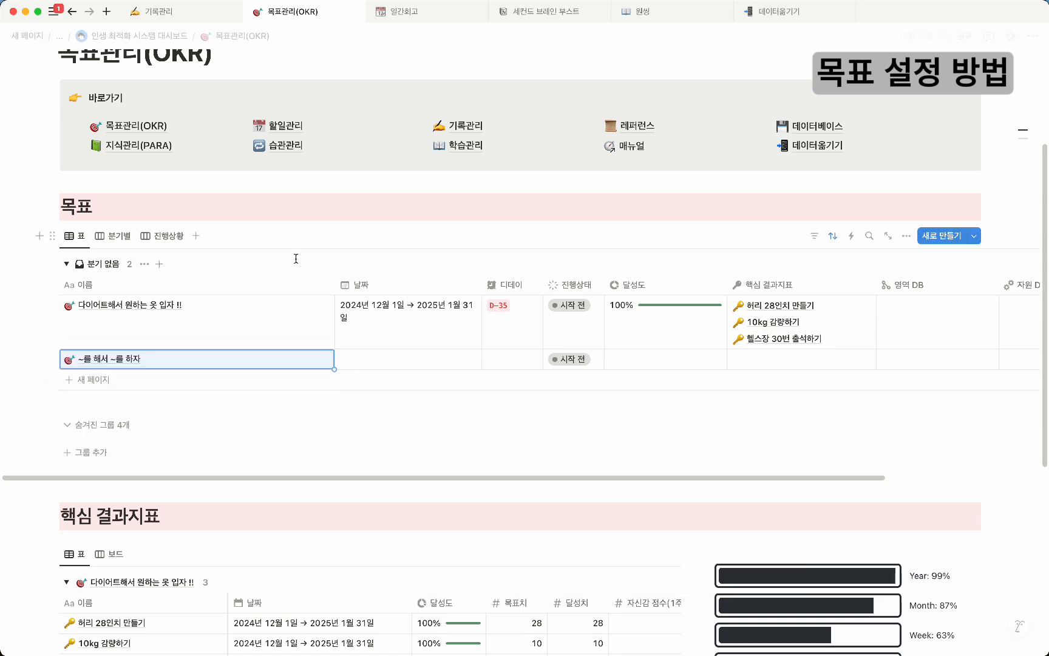
# - Open the goal "~를 해서 ~를 하자" as a full page to read its SMART checklist, then return to the goals table
pyautogui.click(190, 367)
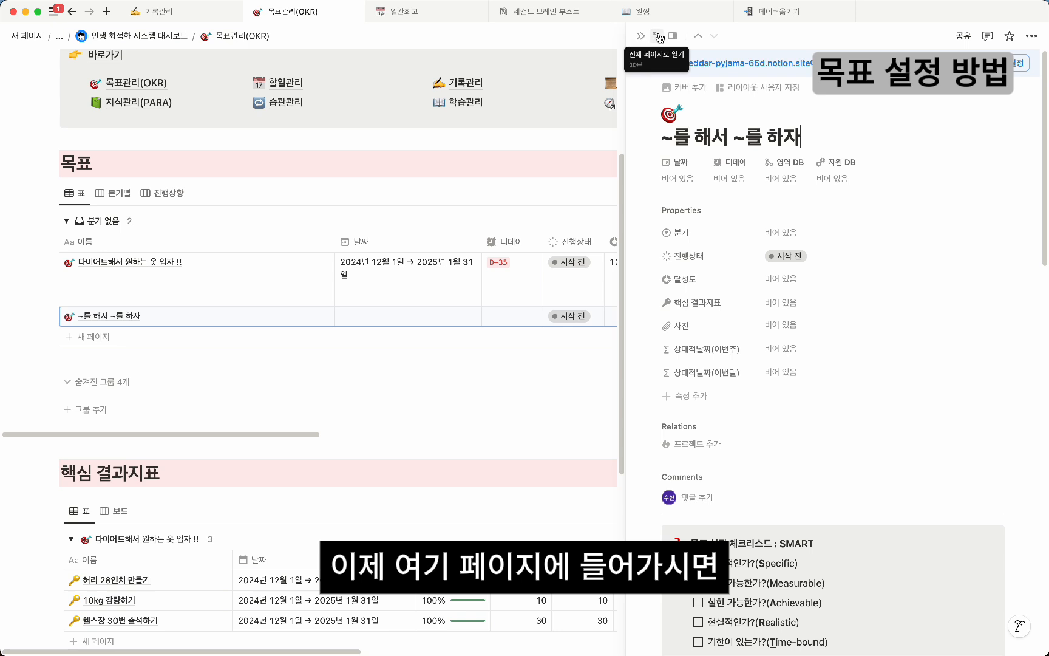
pyautogui.click(659, 35)
pyautogui.scroll(-5, 211, 276)
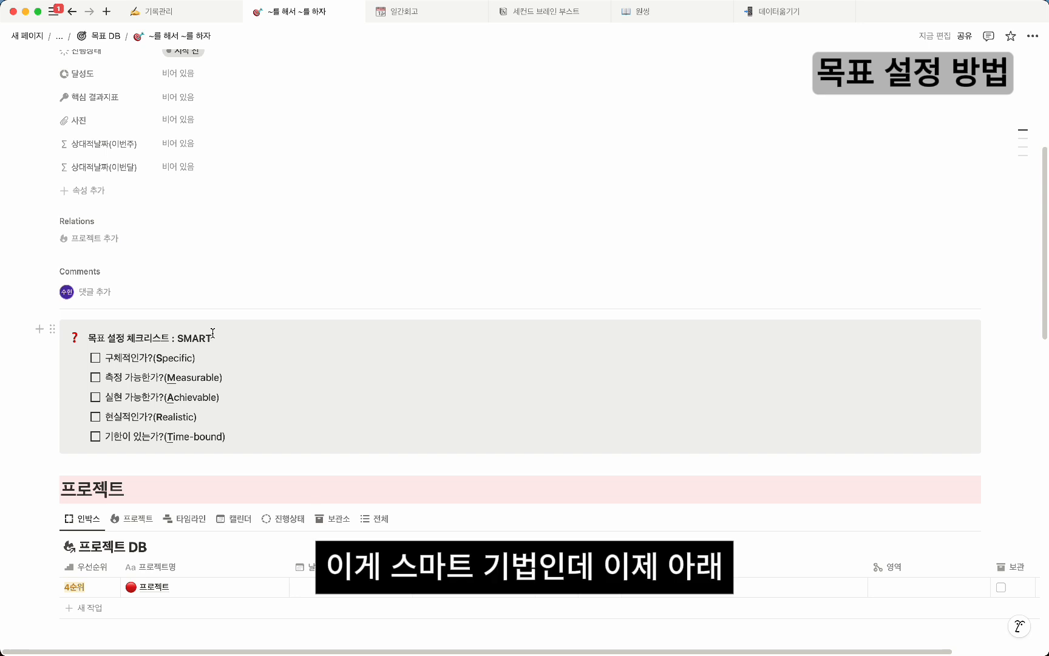
pyautogui.moveTo(213, 334); pyautogui.dragTo(175, 337)
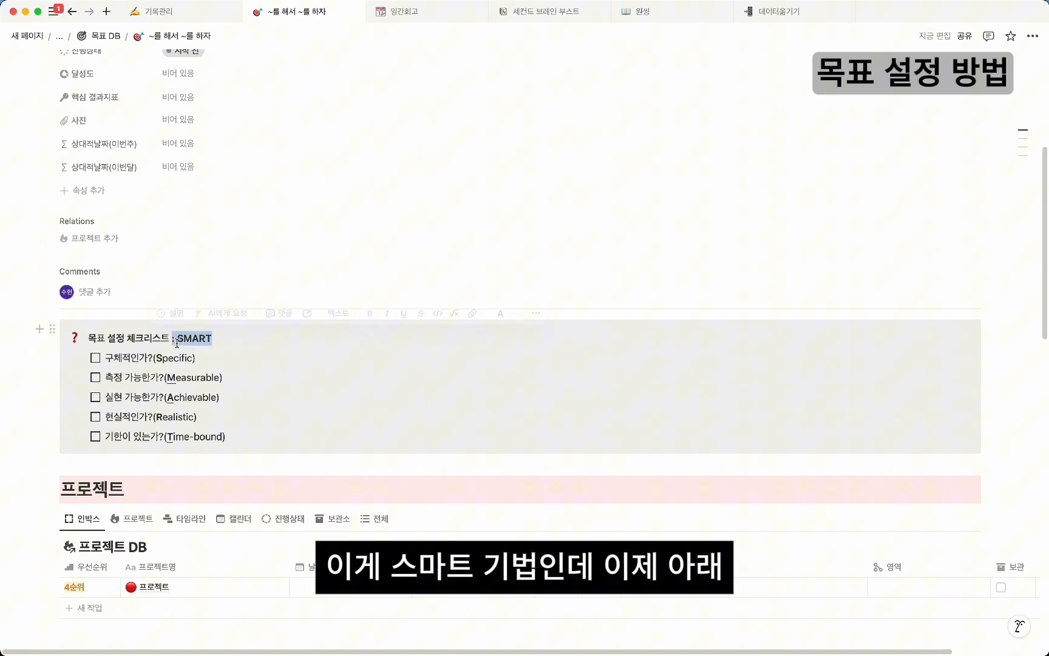
pyautogui.click(160, 363)
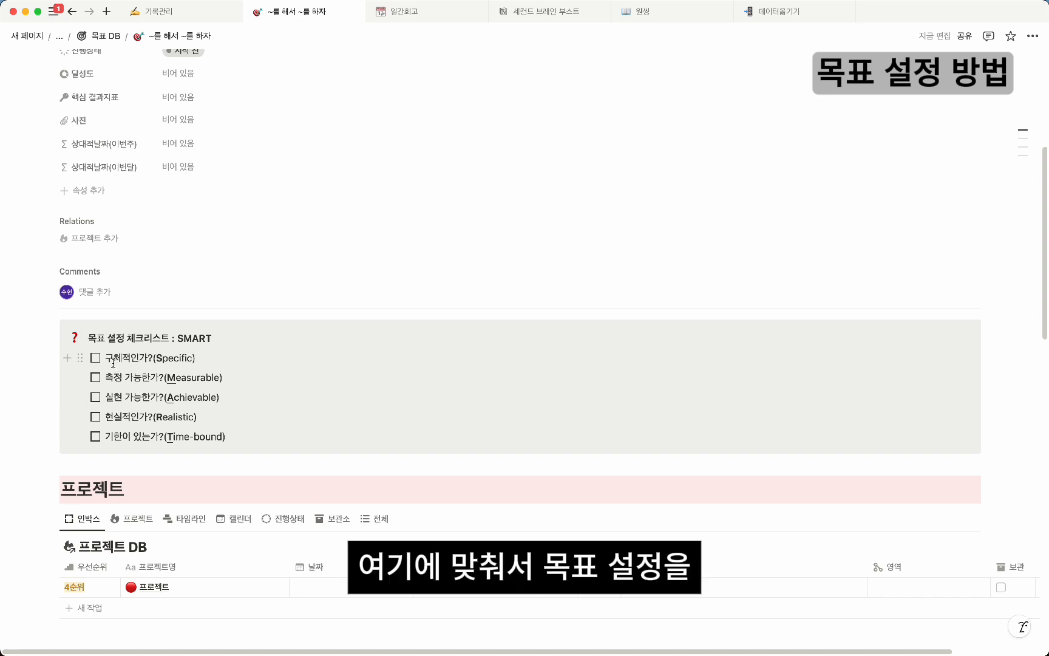
pyautogui.moveTo(110, 362); pyautogui.dragTo(182, 396)
pyautogui.click(245, 436)
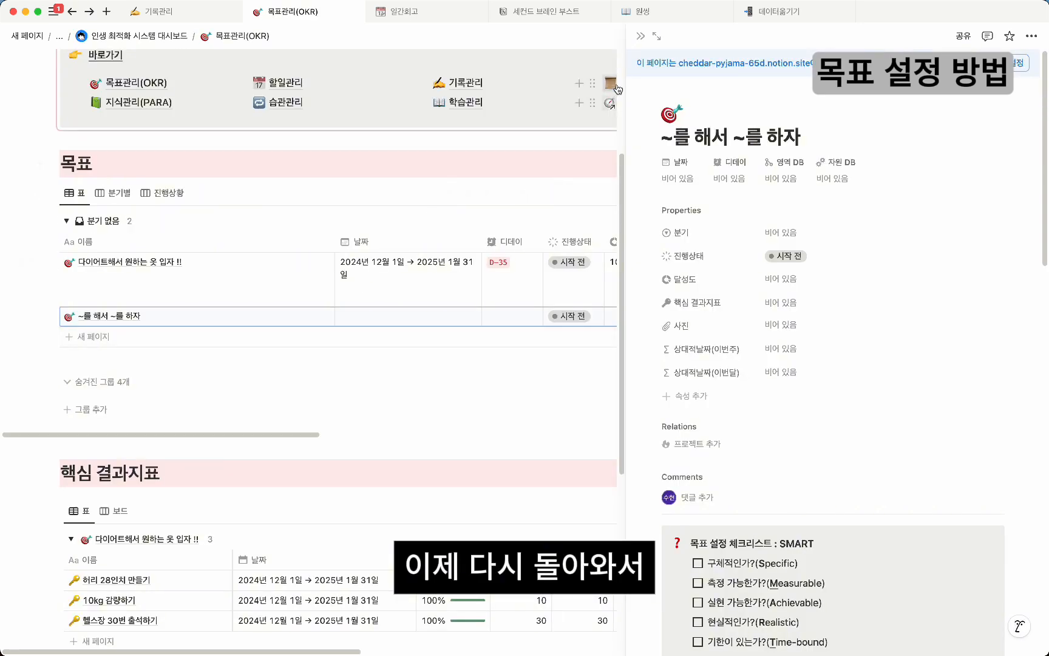
pyautogui.click(640, 37)
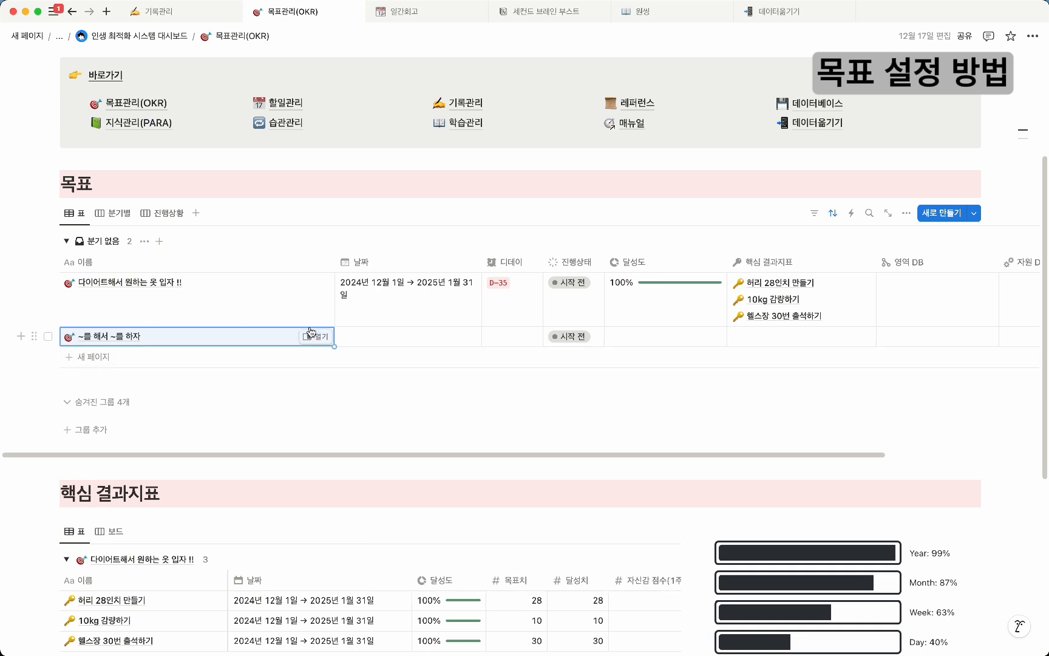
# - Give the goal "~를 해서 ~를 하자" a date range with an end date, from January 1 to January 31, 2025
pyautogui.click(391, 338)
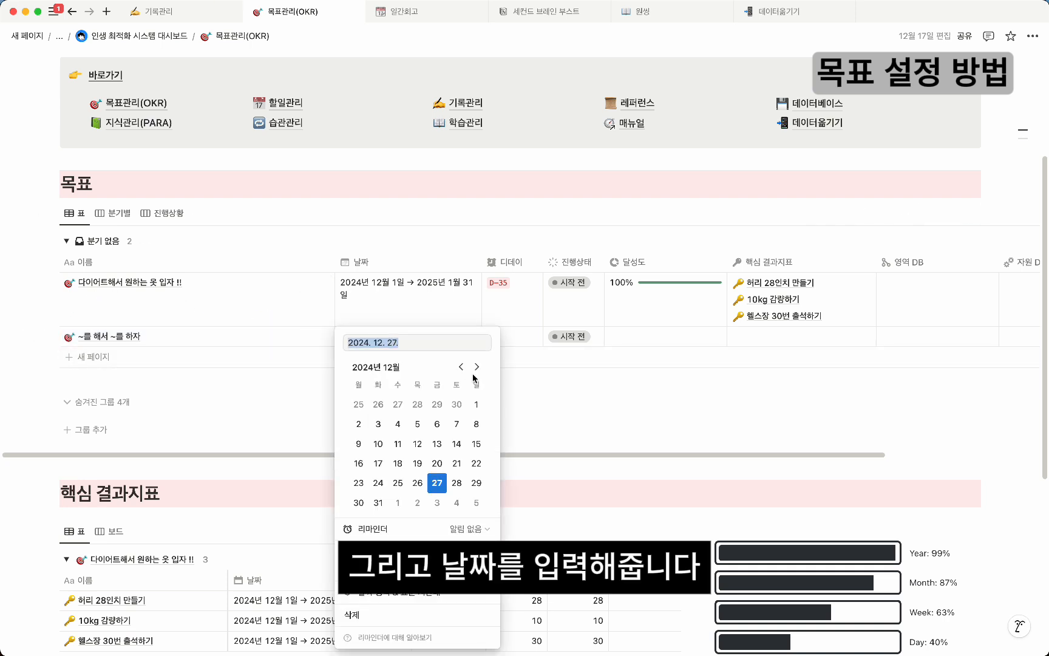
pyautogui.press('Escape')
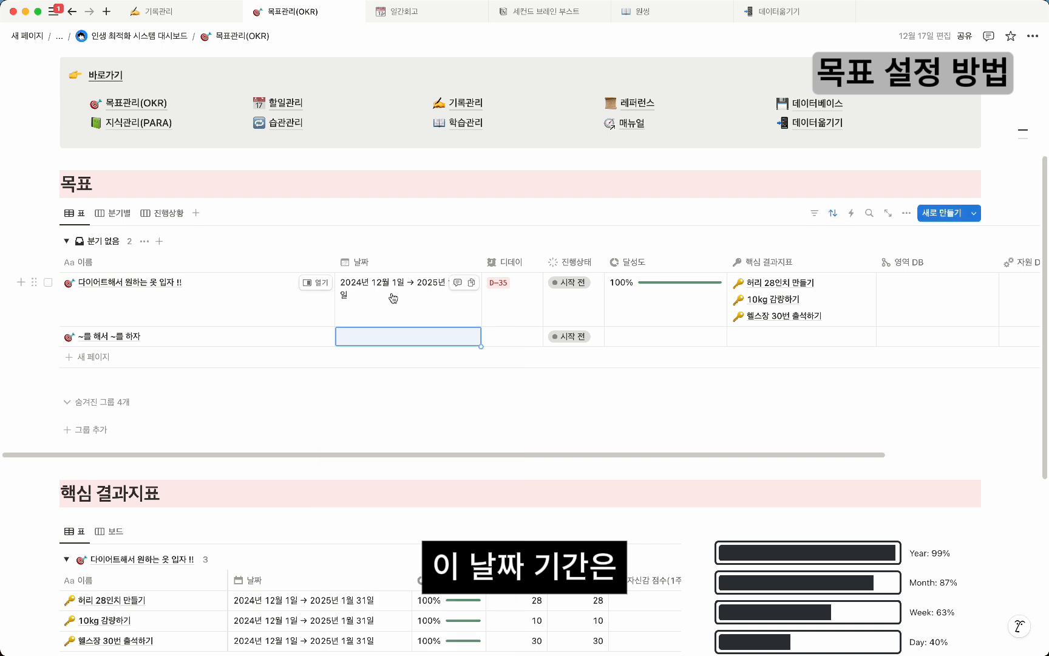
pyautogui.click(426, 339)
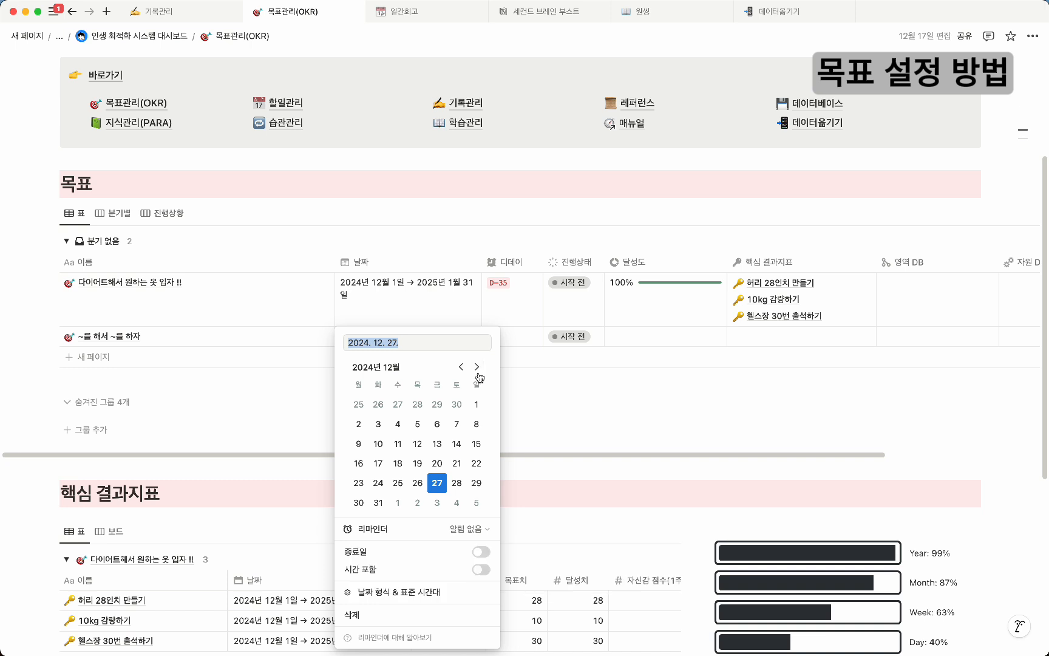
pyautogui.click(478, 369)
pyautogui.click(398, 404)
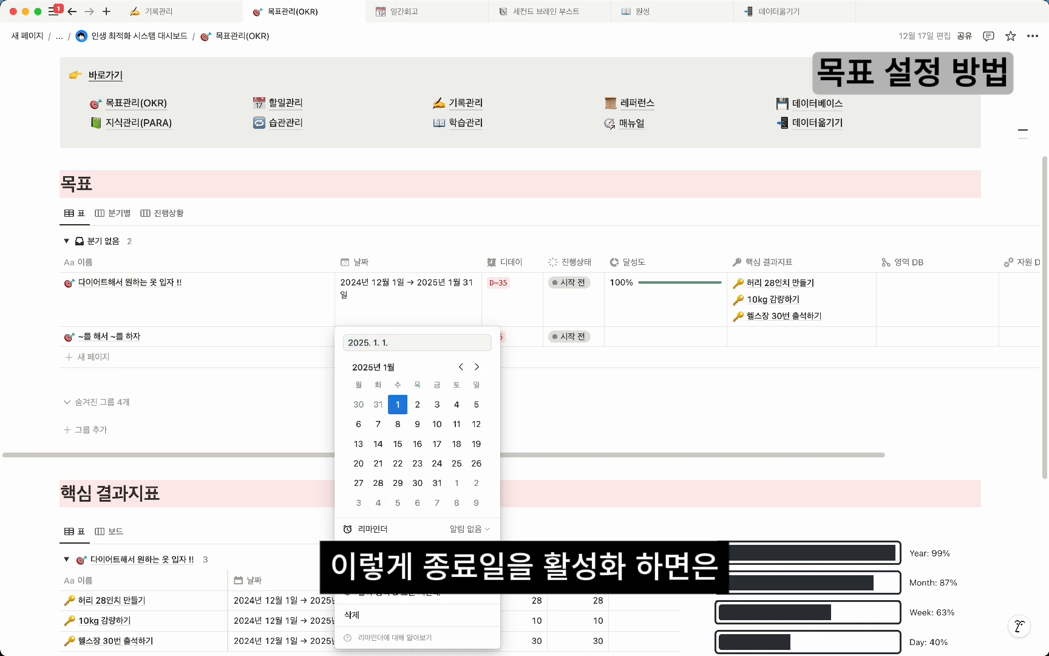
pyautogui.click(483, 550)
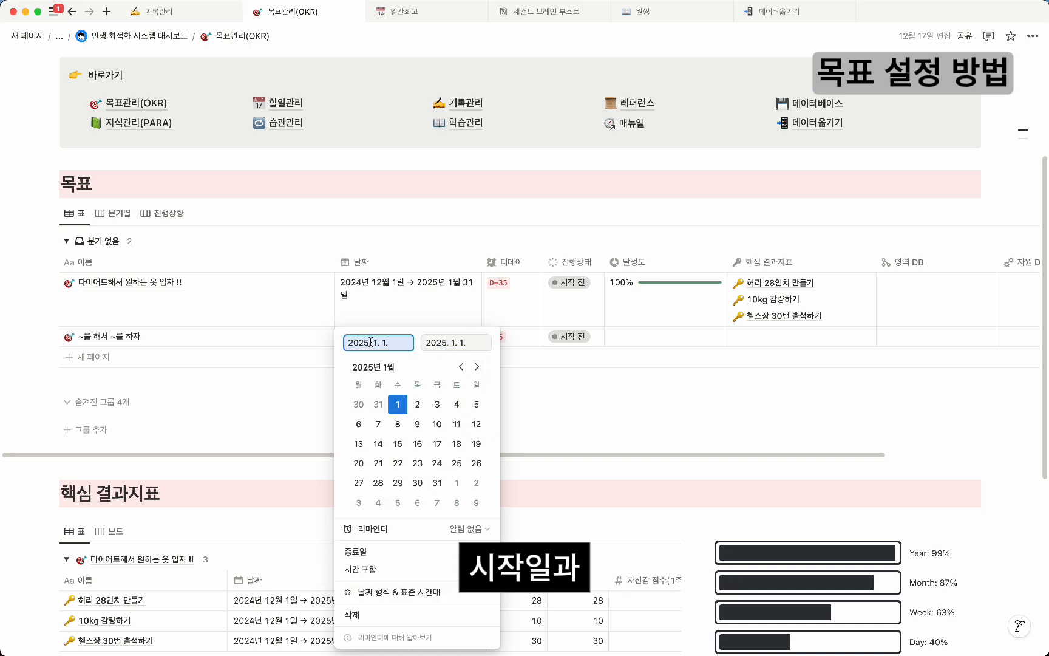
pyautogui.click(460, 352)
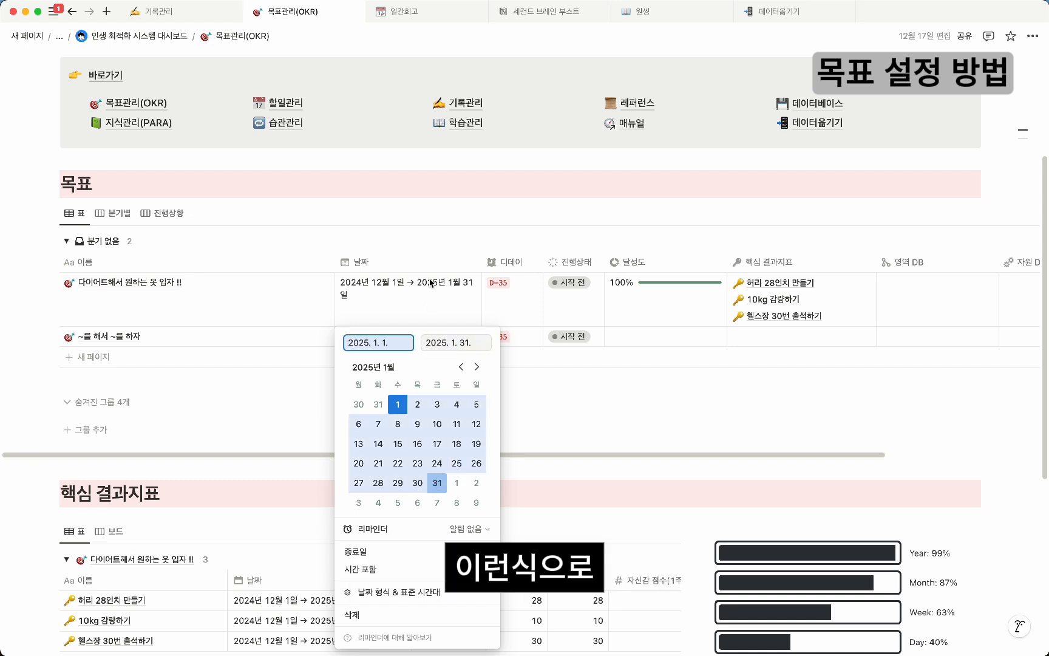
pyautogui.press('Escape')
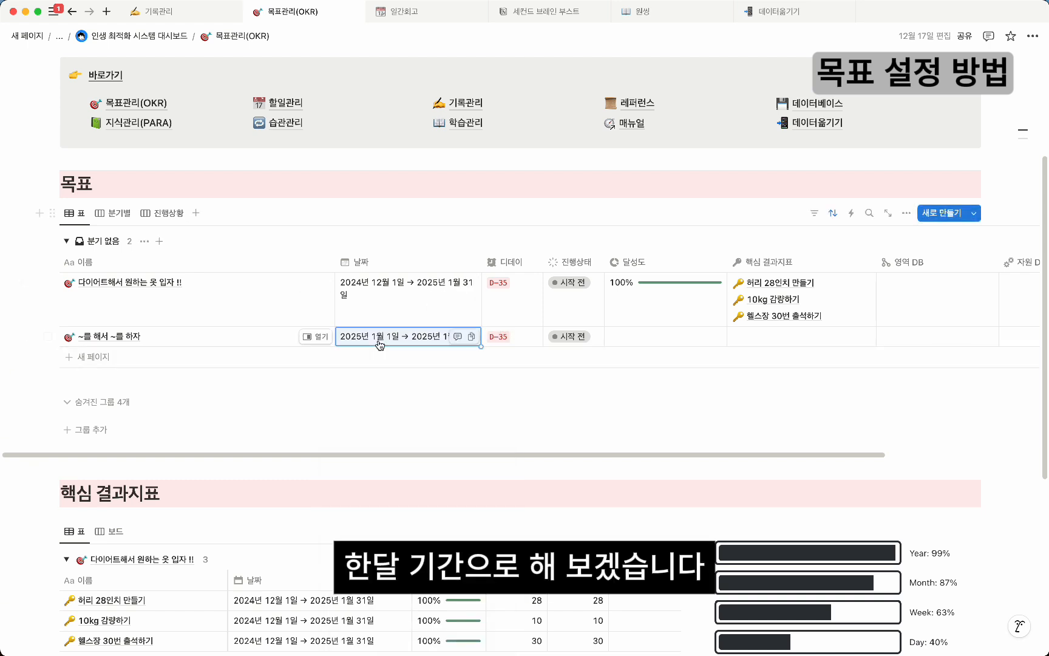
# - Review the status options of the goal "~를 해서 ~를 하자" and the 진행상황 board, then return to the goals table
pyautogui.click(564, 339)
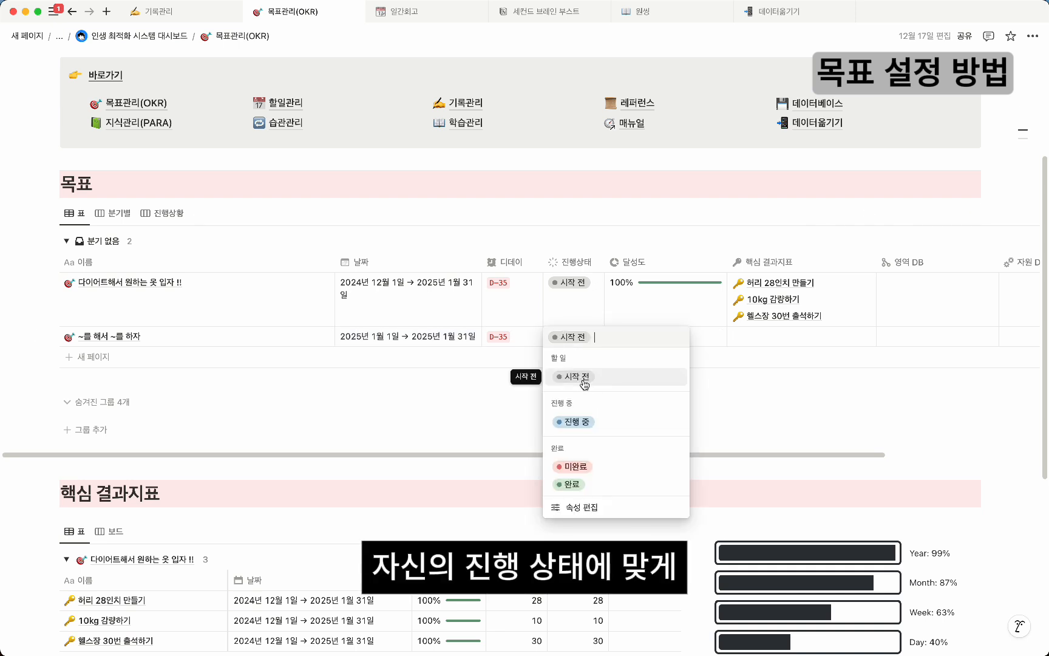
pyautogui.press('Escape')
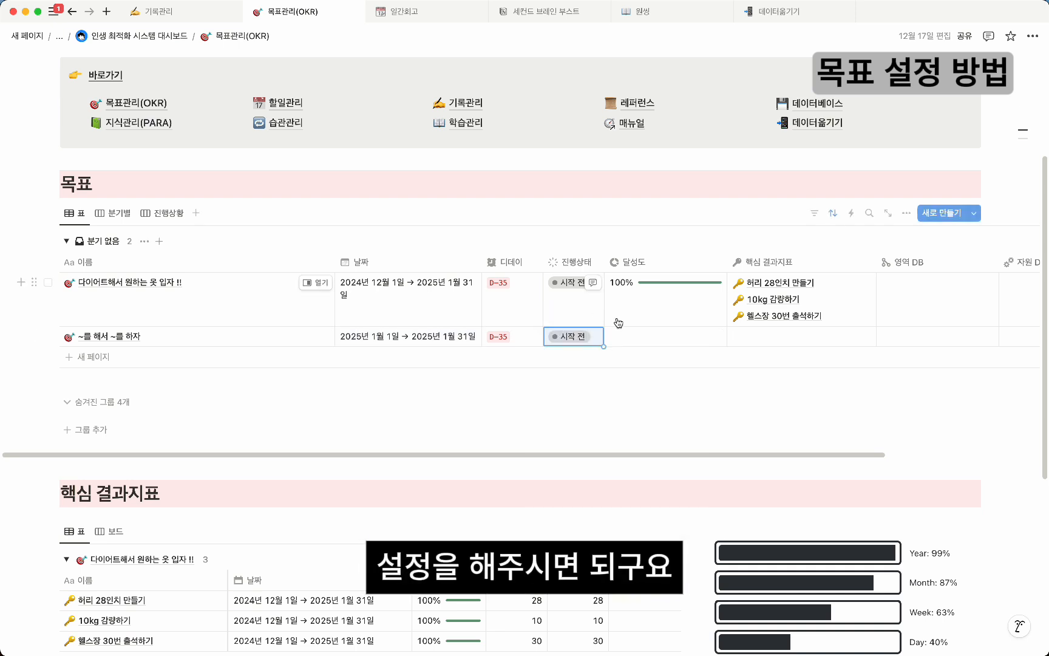
pyautogui.click(161, 215)
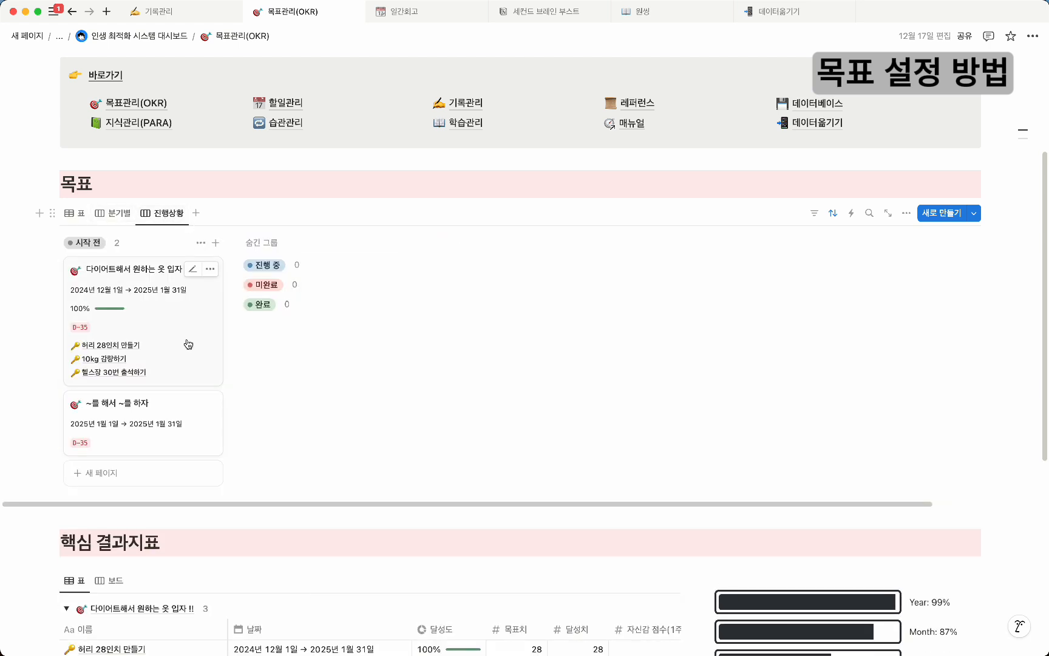
pyautogui.moveTo(93, 401); pyautogui.dragTo(144, 385)
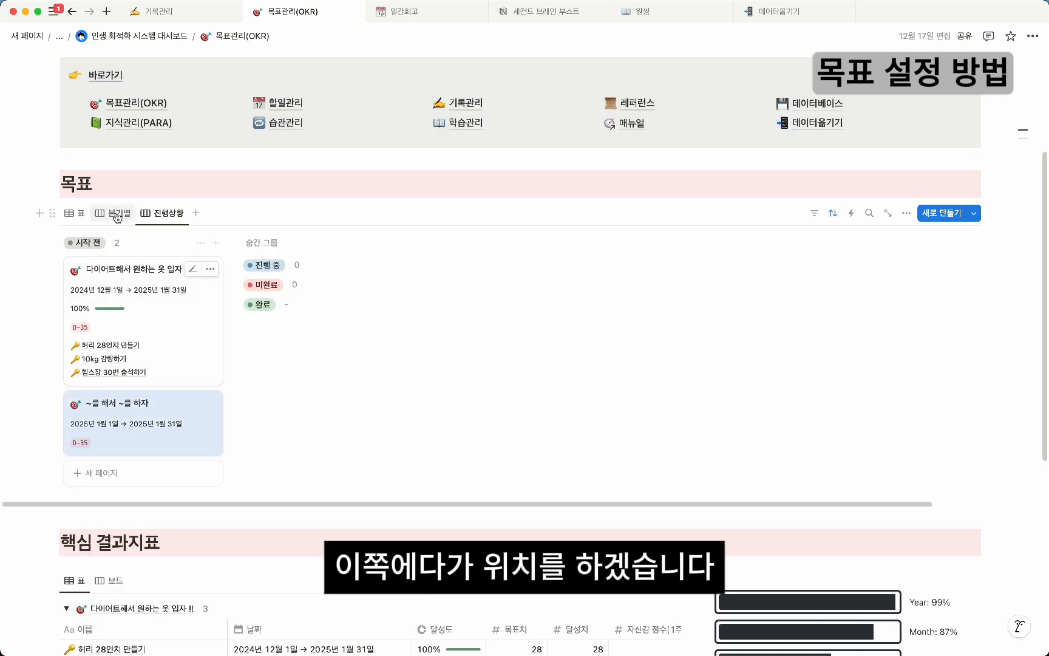
pyautogui.click(85, 213)
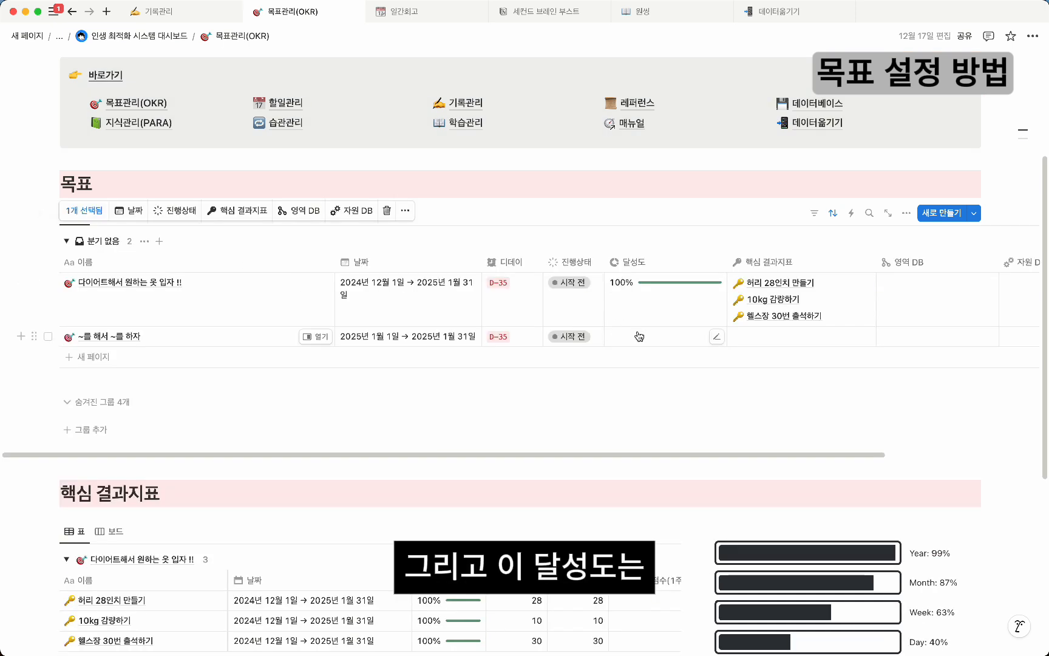
# - Set the achieved value (달성치) of the key result "헬스장 30번 출석하기" to 15
pyautogui.click(638, 336)
pyautogui.press('Escape')
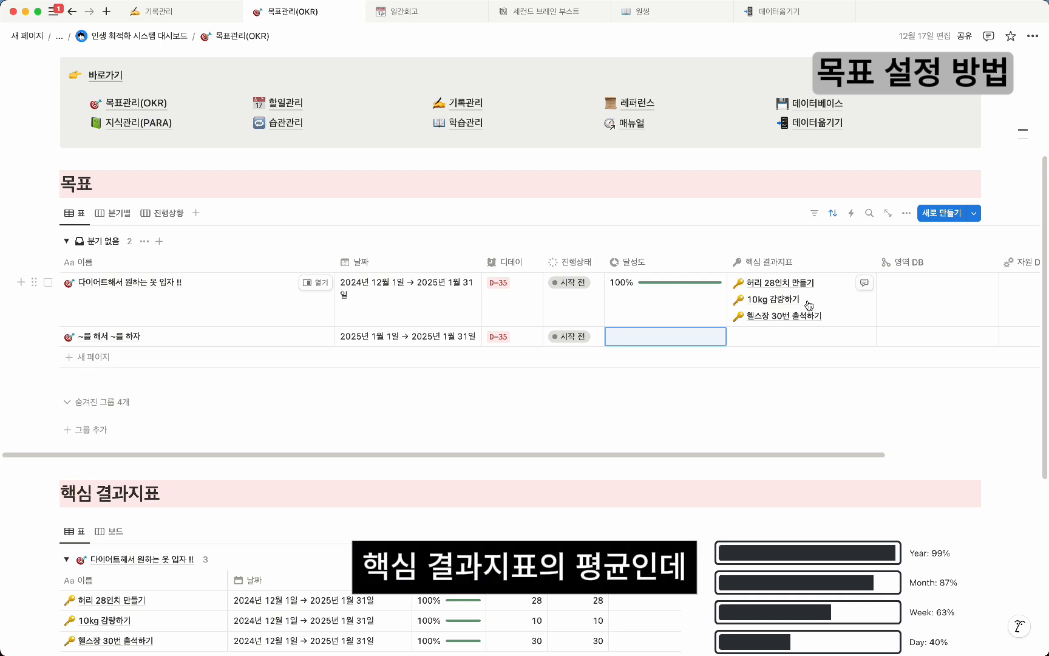
pyautogui.scroll(-3, 346, 503)
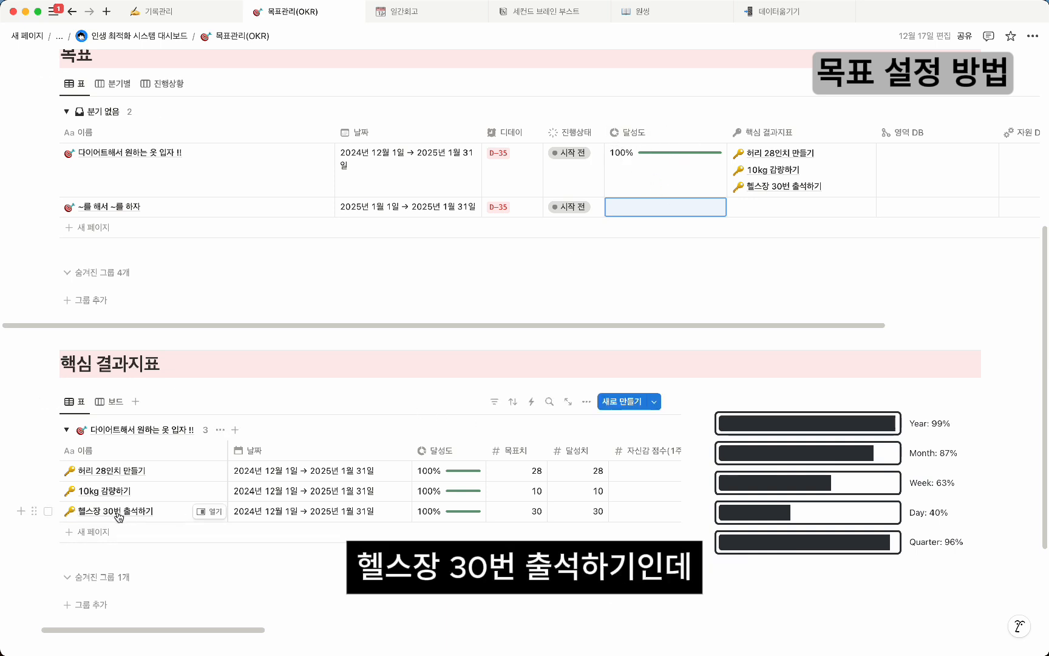
pyautogui.click(584, 514)
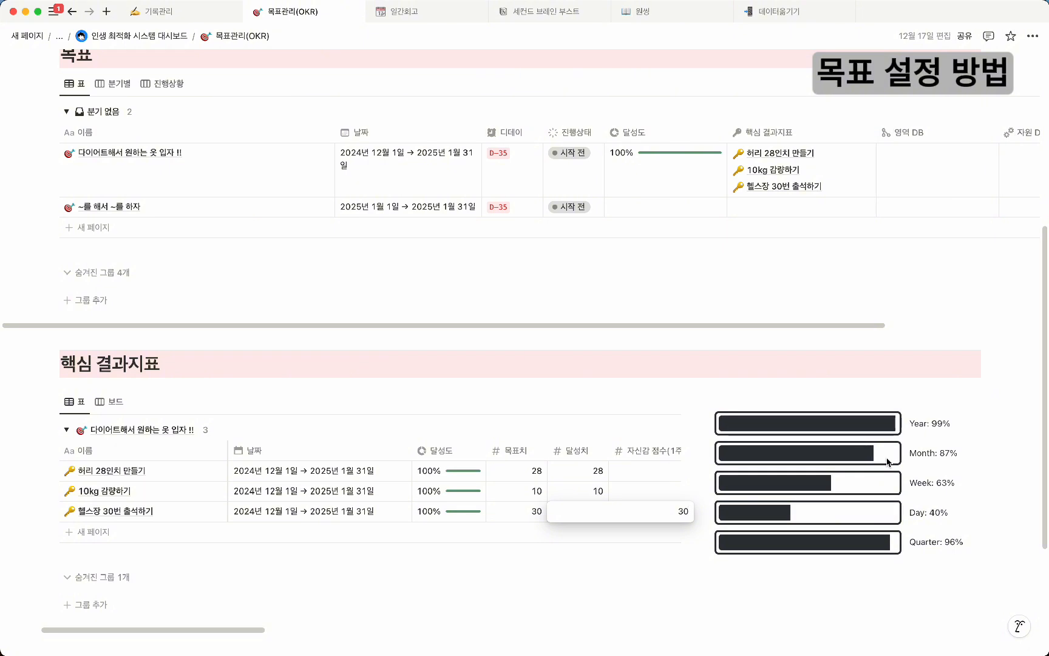
pyautogui.press('BackSpace')
pyautogui.press('BackSpace')
pyautogui.write('15')
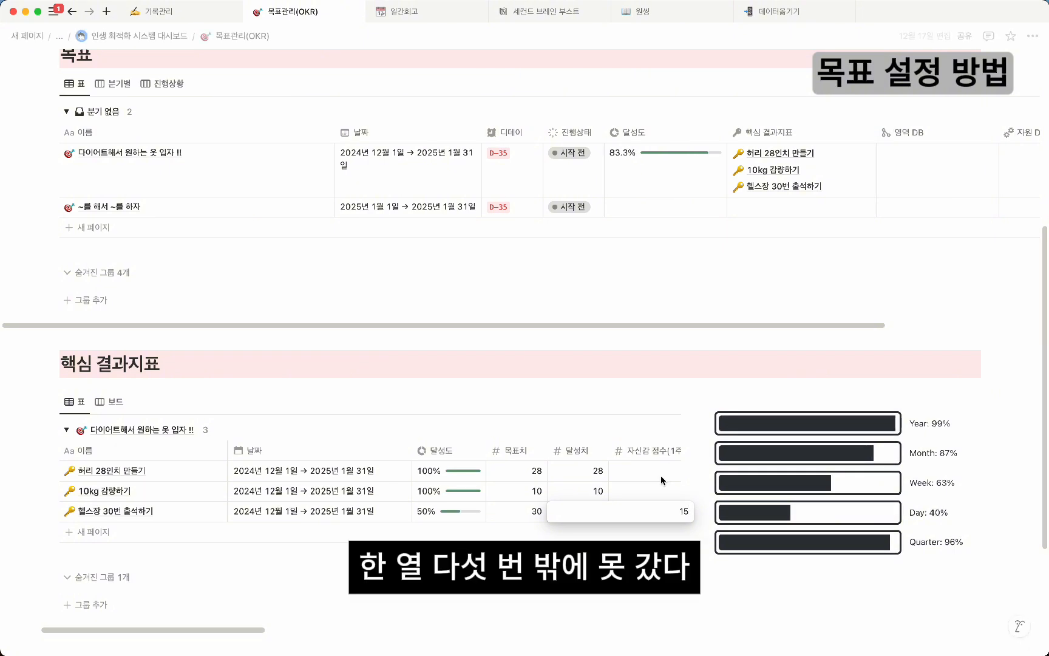
pyautogui.press('Return')
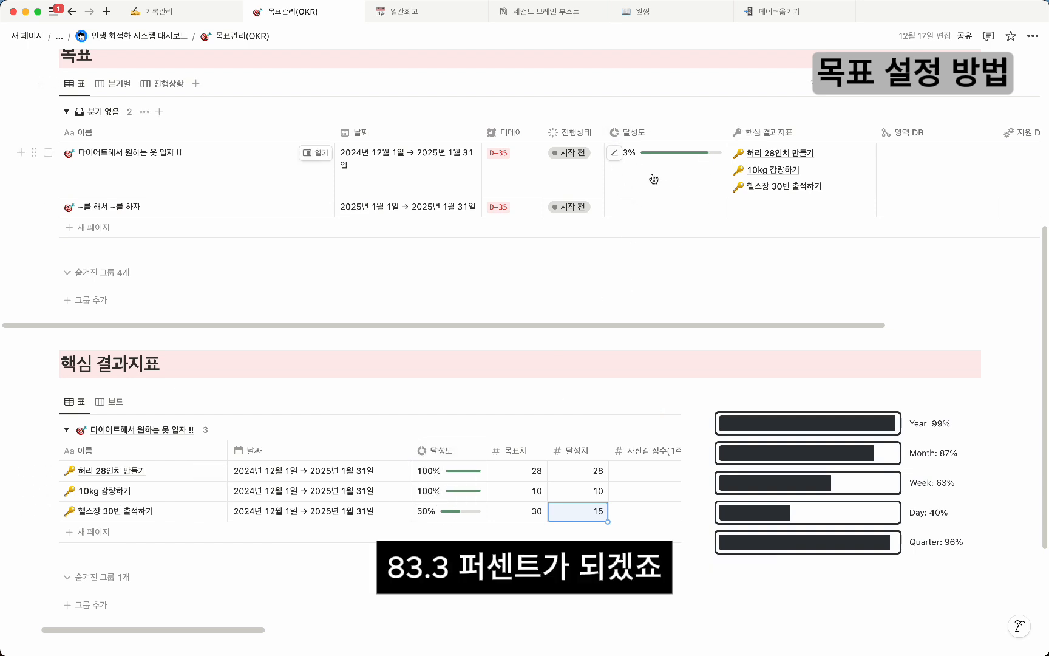
# - Set the achieved value (달성치) of the key result "헬스장 30번 출석하기" back to 30
pyautogui.write('30')
pyautogui.press('Return')
pyautogui.scroll(-1, 601, 504)
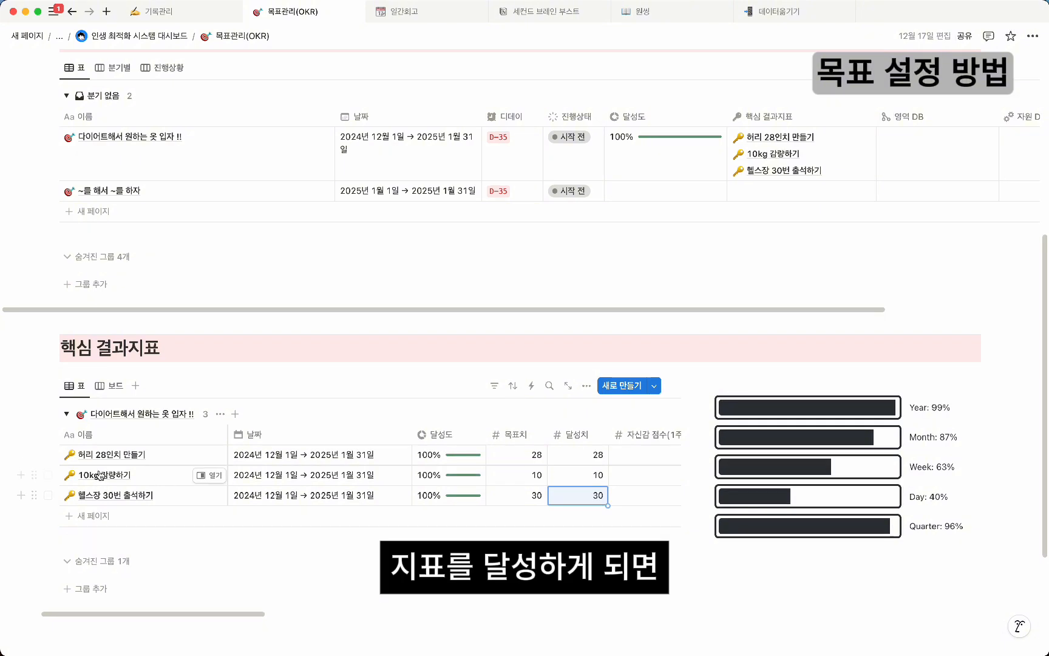
pyautogui.scroll(3, 486, 462)
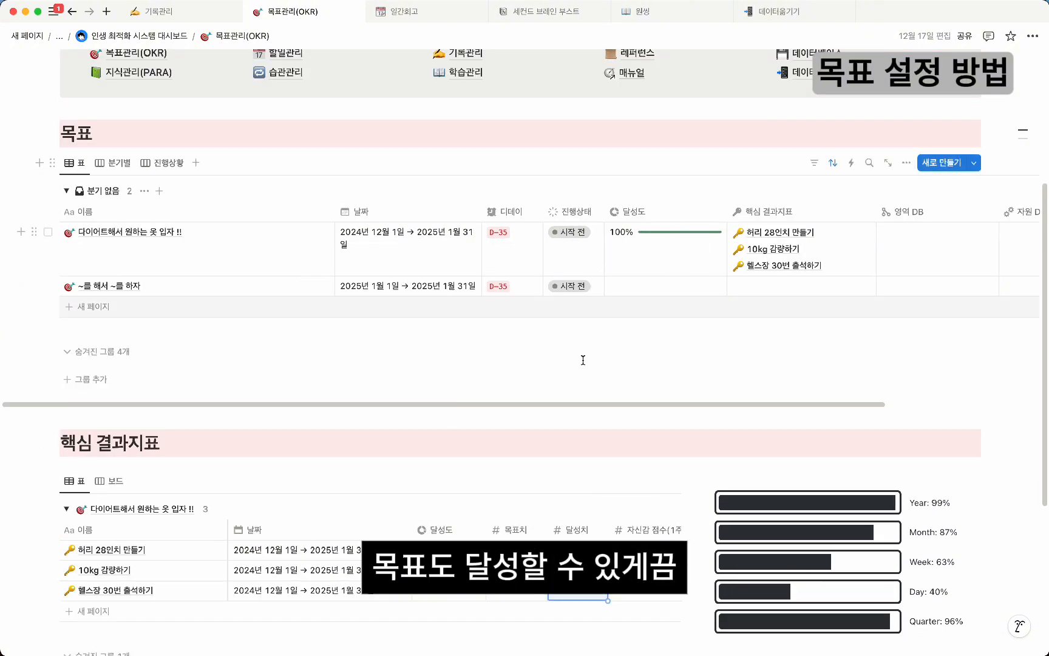
# - Link the goal "다이어트해서 원하는 옷 입자 !!" to the area 건강 in its 영역 DB property
pyautogui.scroll(-3, 475, 417)
pyautogui.scroll(4, 753, 316)
pyautogui.hscroll(3, 753, 316)
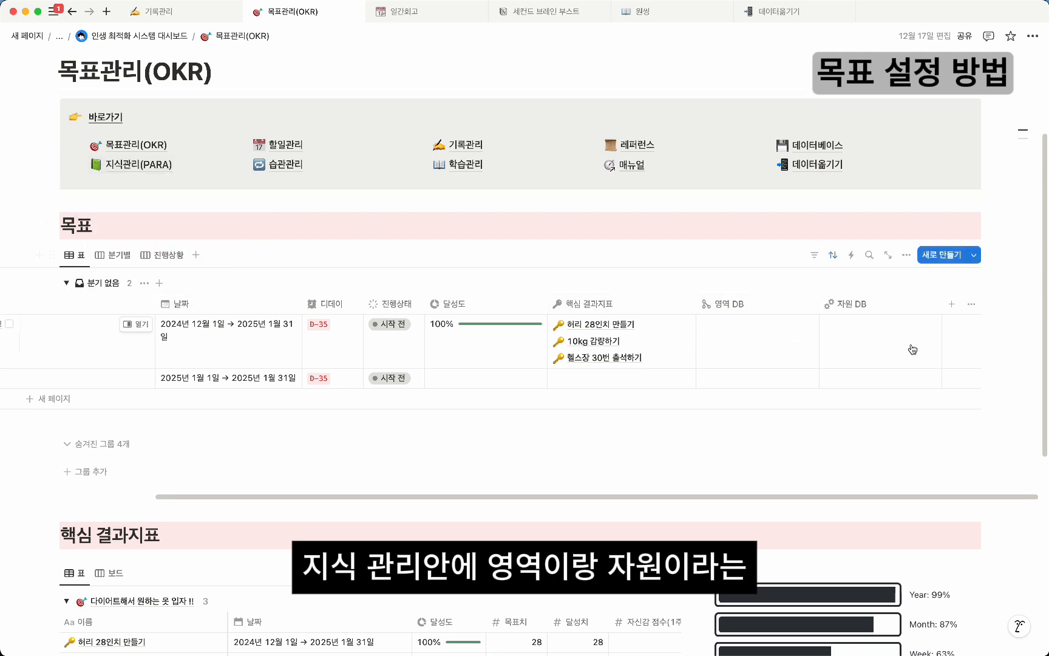
pyautogui.hscroll(-5, 522, 331)
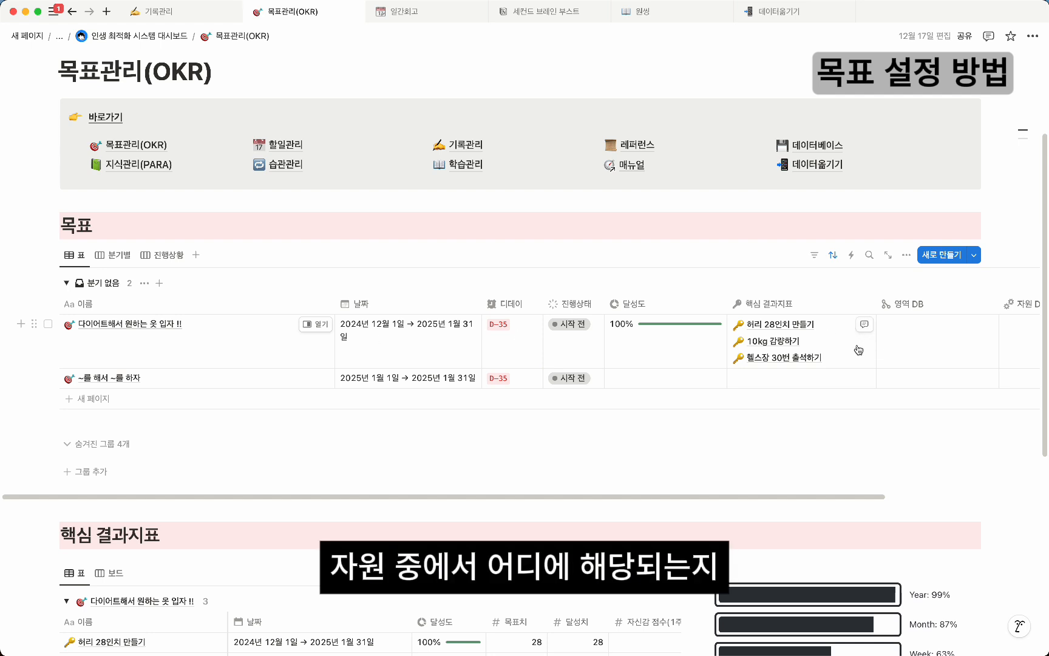
pyautogui.hscroll(3, 968, 346)
pyautogui.hscroll(-3, 900, 343)
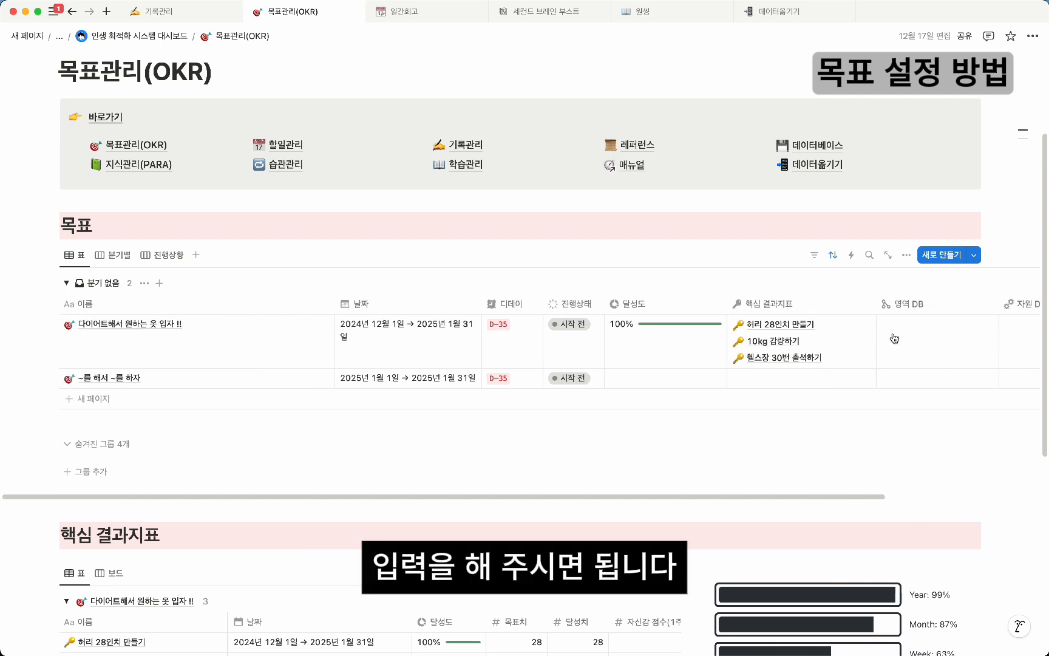
pyautogui.hscroll(3, 468, 350)
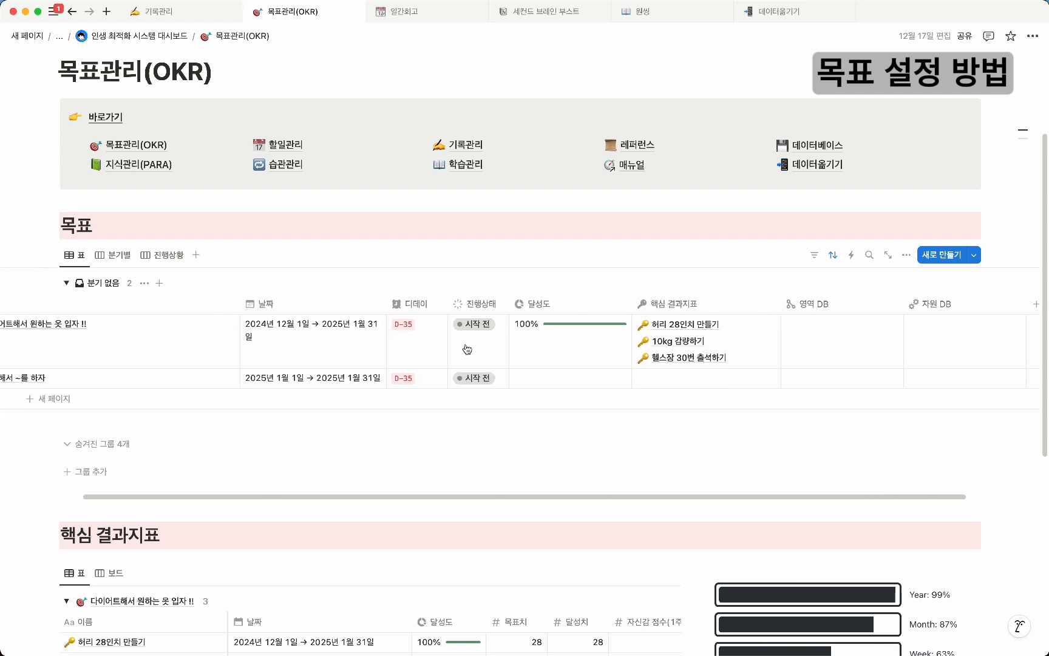
pyautogui.click(808, 345)
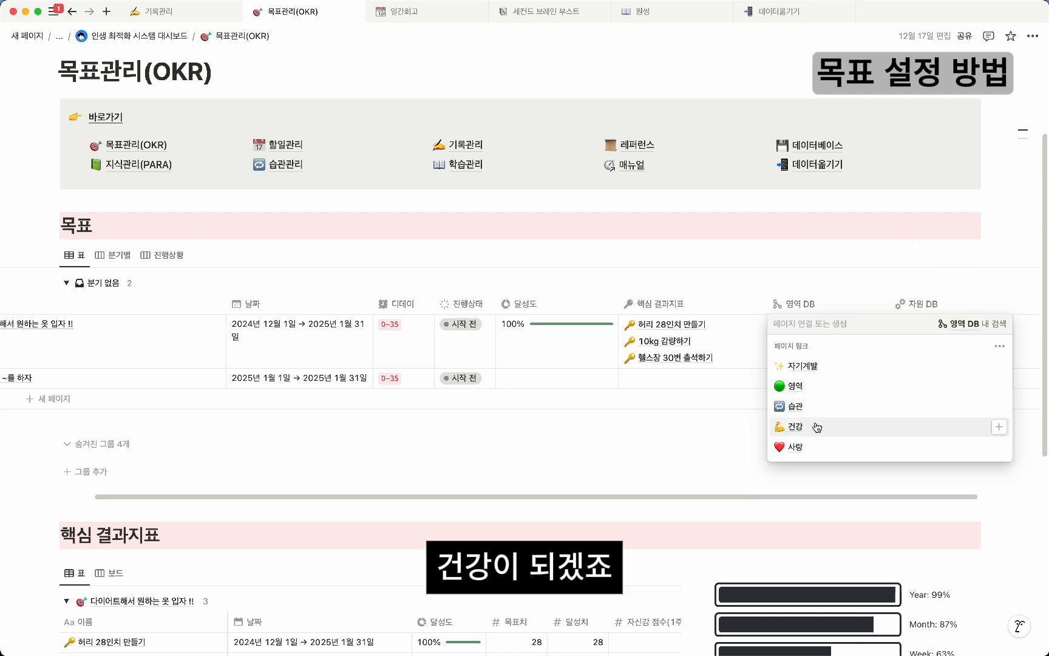
pyautogui.click(817, 428)
pyautogui.press('Escape')
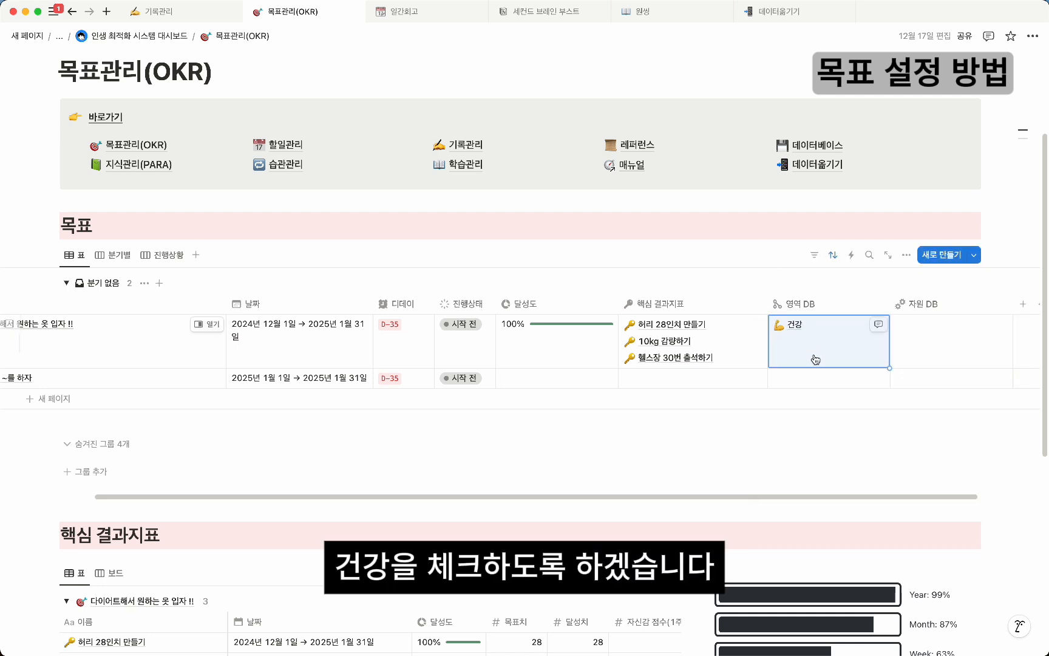
# - Open the goal "다이어트해서 원하는 옷 입자 !!" as a full page, view its attached photo enlarged, and close the photo
pyautogui.hscroll(-2, 816, 360)
pyautogui.hscroll(3, 816, 360)
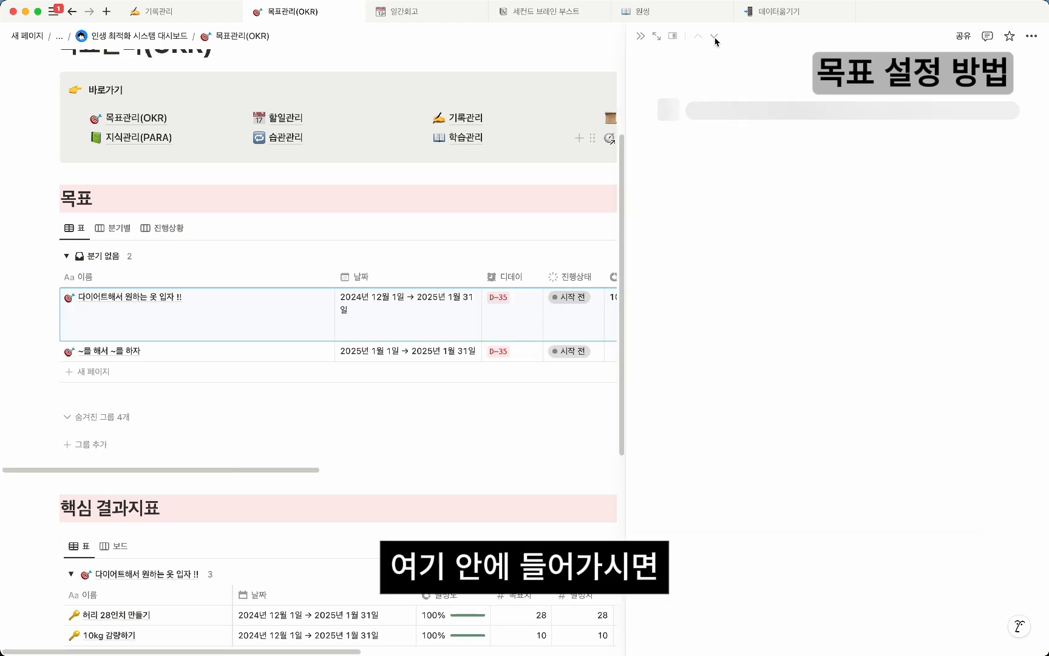
pyautogui.click(656, 37)
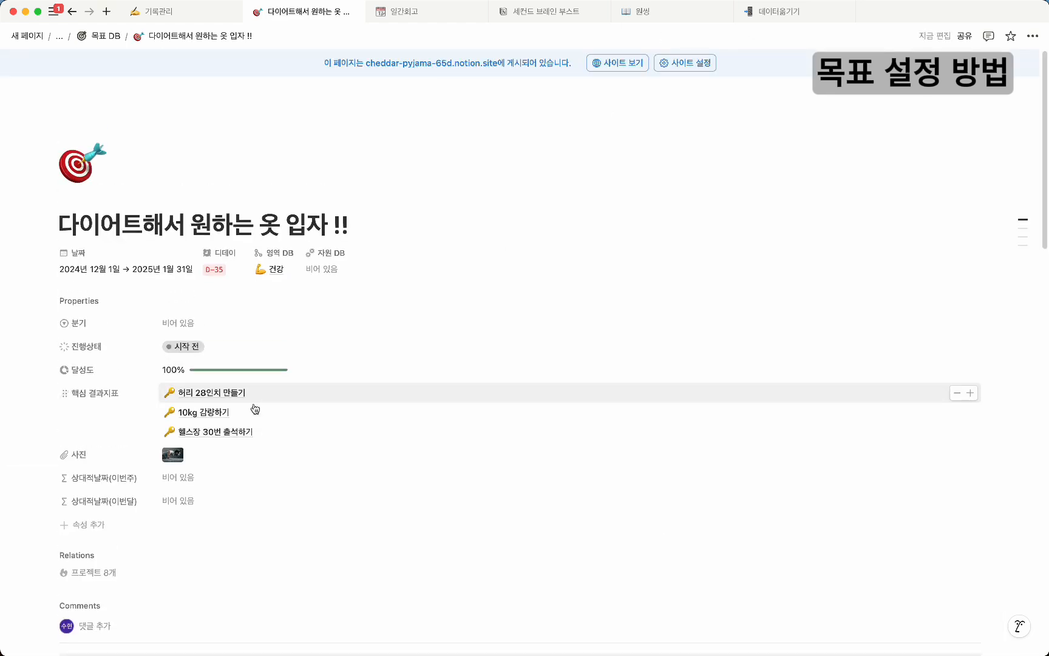
pyautogui.scroll(-1, 207, 486)
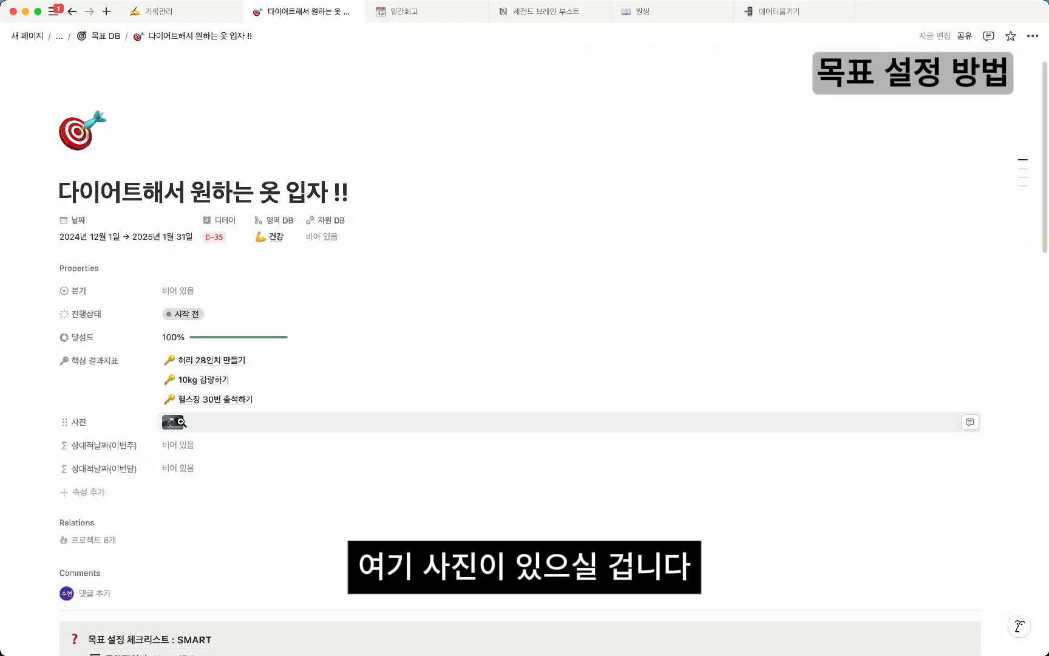
pyautogui.click(199, 422)
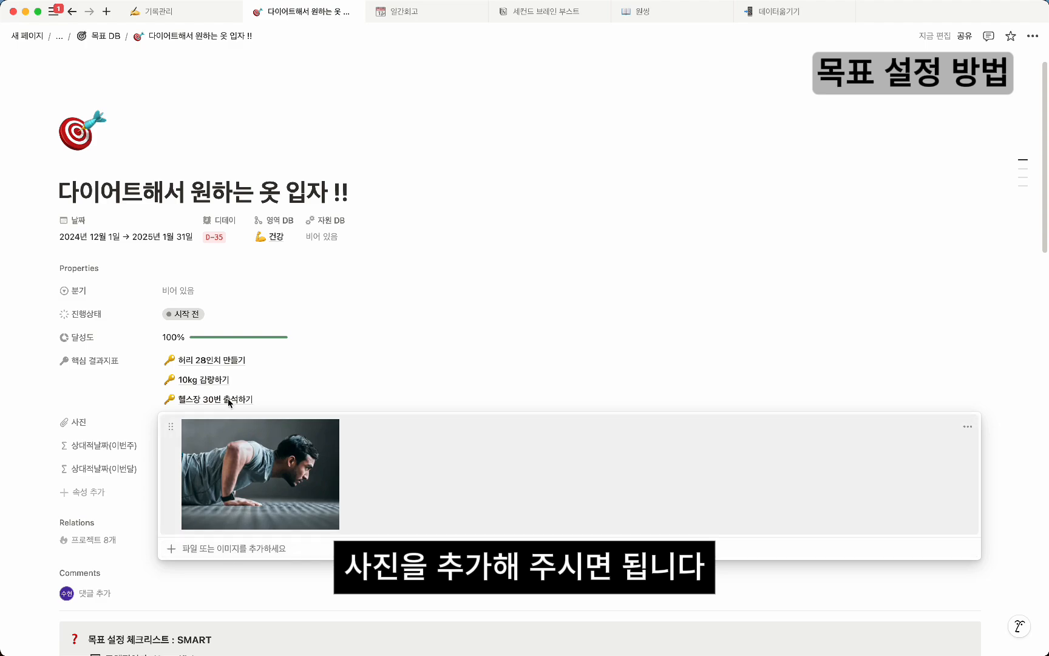
pyautogui.click(127, 427)
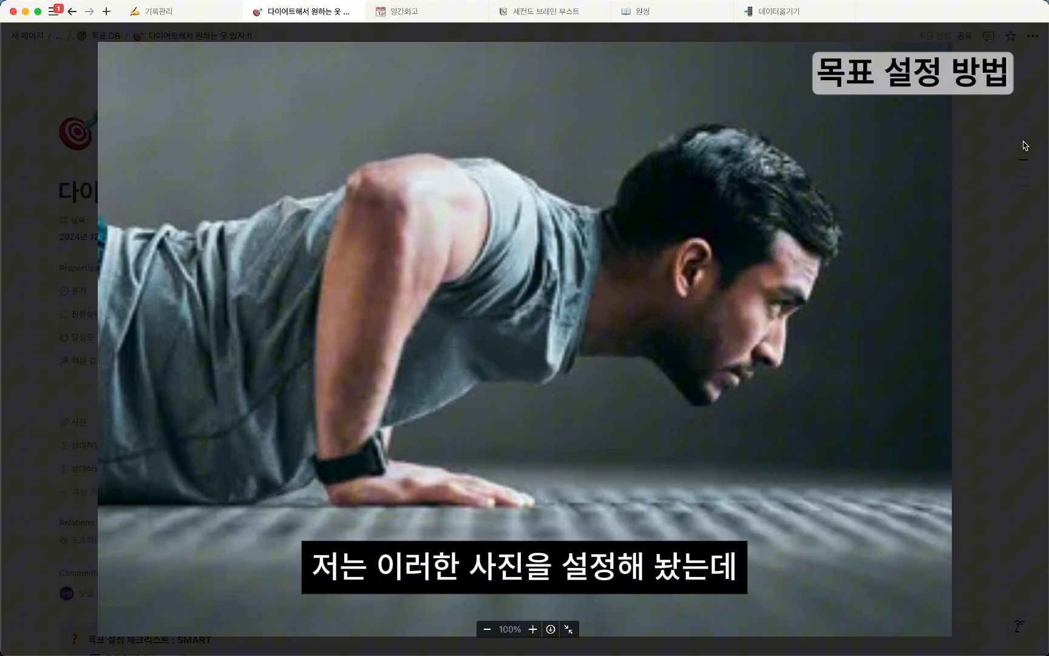
pyautogui.click(1025, 146)
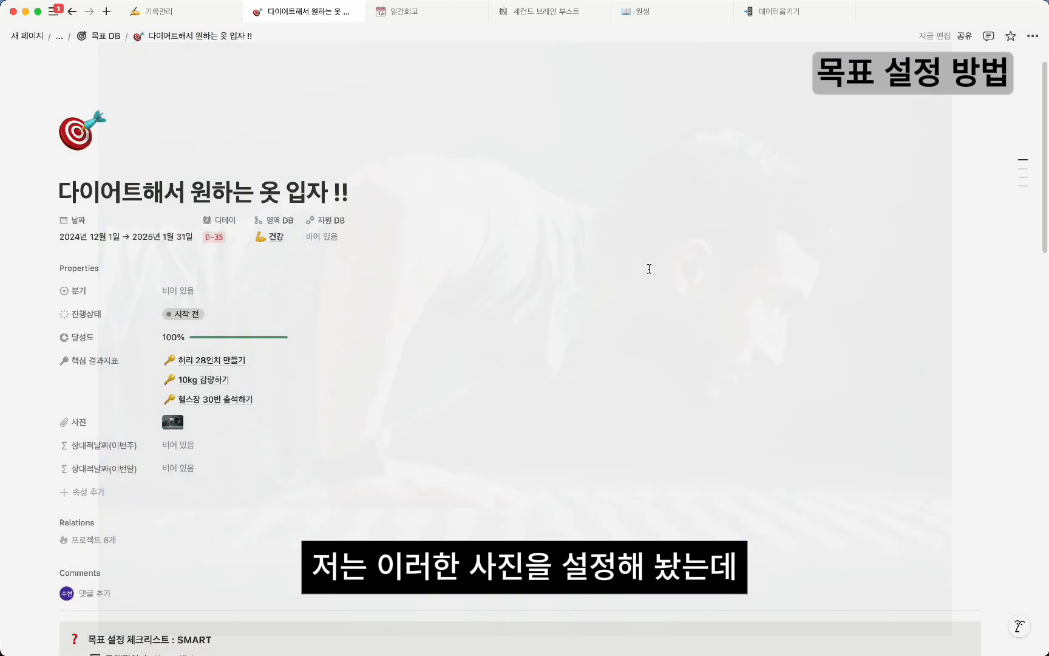
# - Show the option to add a file or image to the goal's 사진 property, dismiss it, and go to the 인생 최적화 시스템 대시보드 page
pyautogui.click(276, 424)
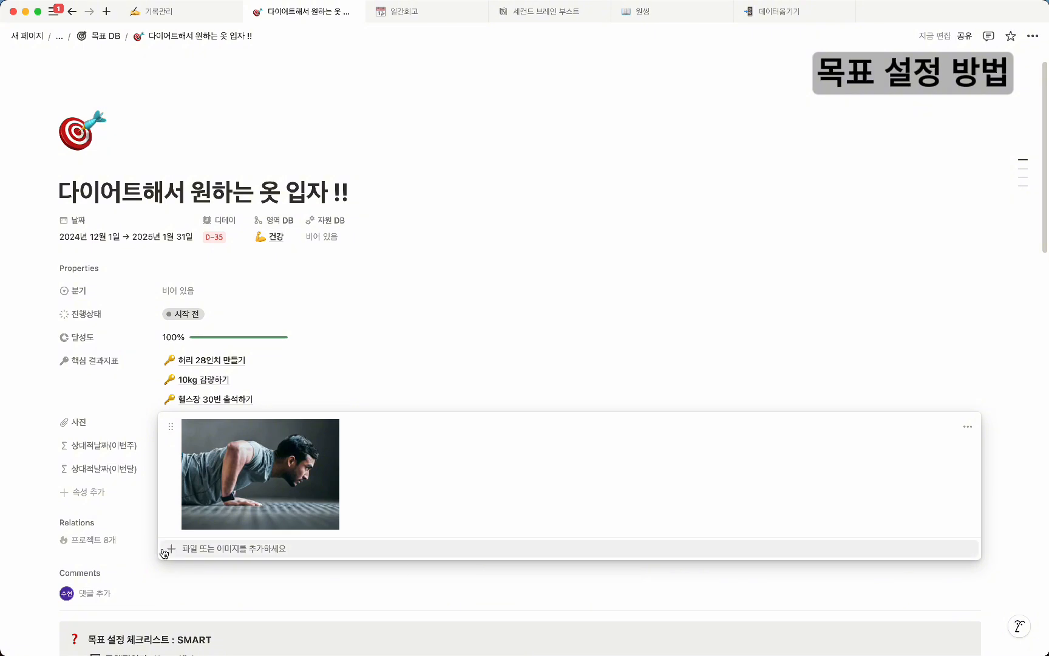
pyautogui.click(209, 549)
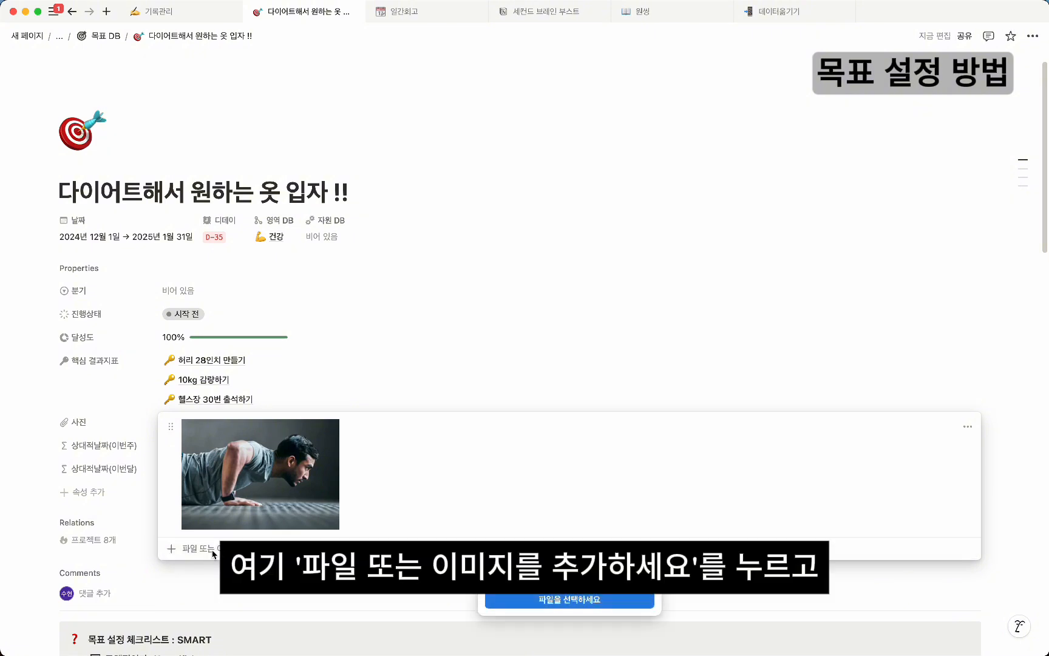
pyautogui.click(374, 271)
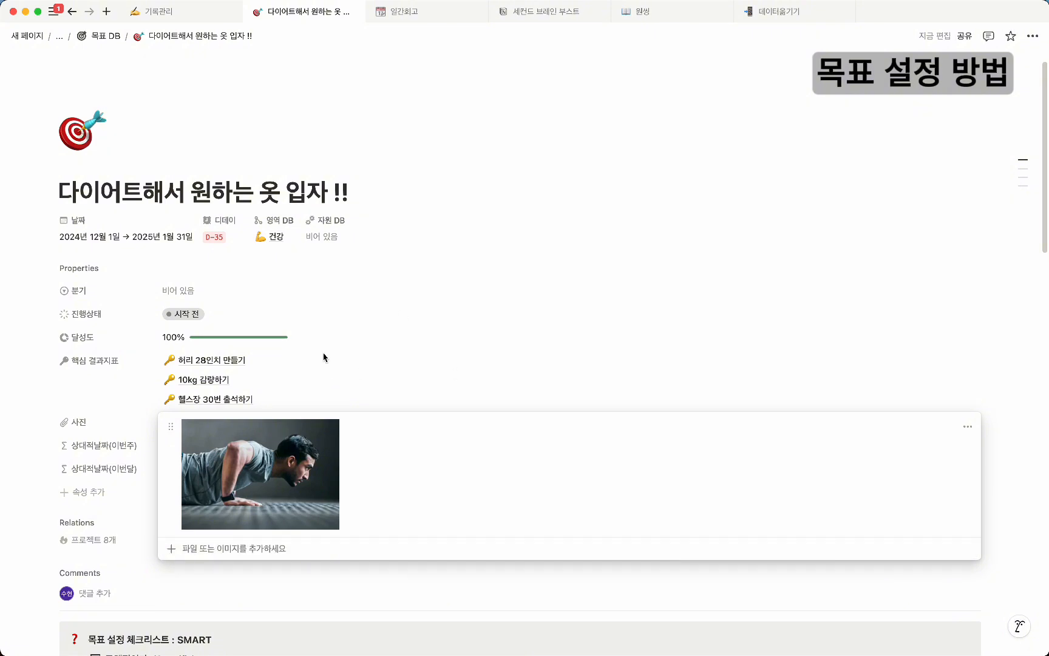
pyautogui.click(322, 353)
pyautogui.click(97, 36)
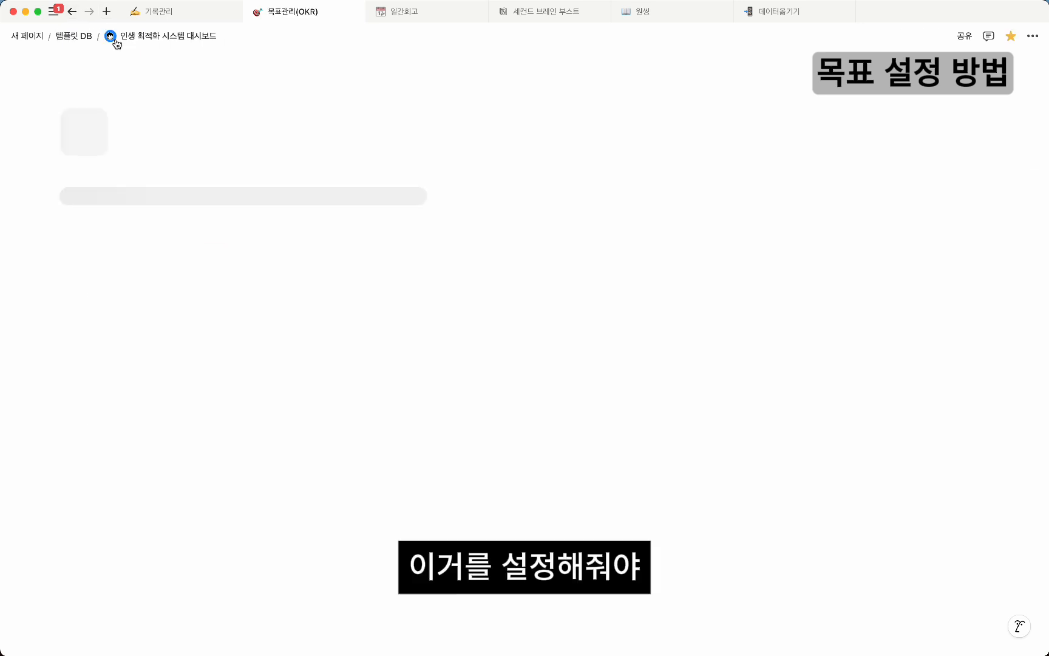
# - Review the 목표 gallery on the dashboard and open the goal "다이어트해서 원하는 옷 입자 !!" as a full page
pyautogui.scroll(-4, 377, 244)
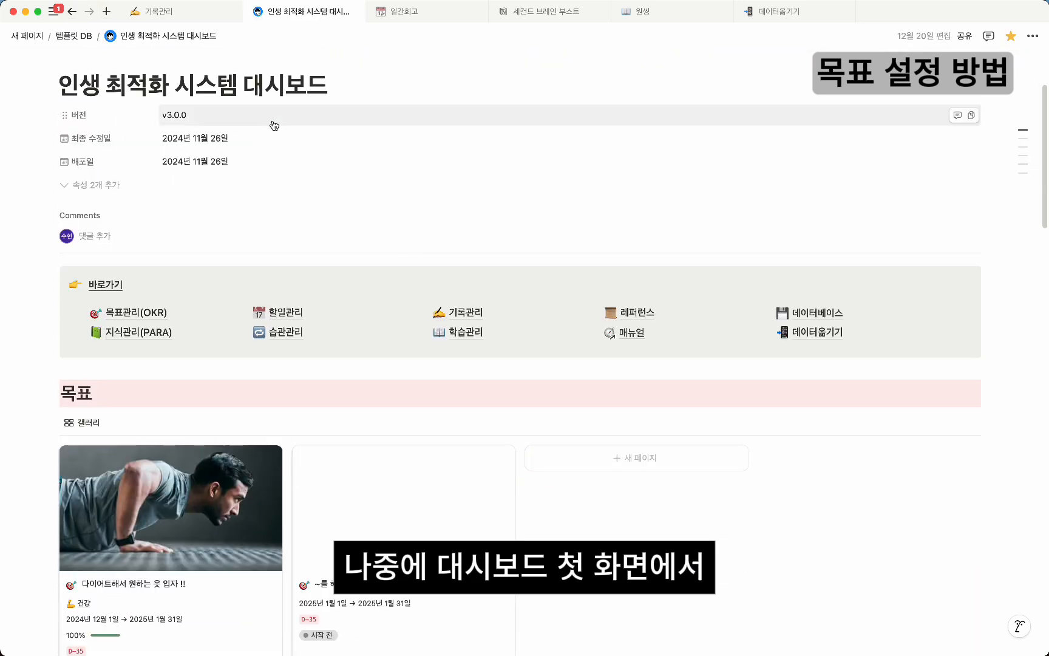
pyautogui.scroll(-8, 309, 157)
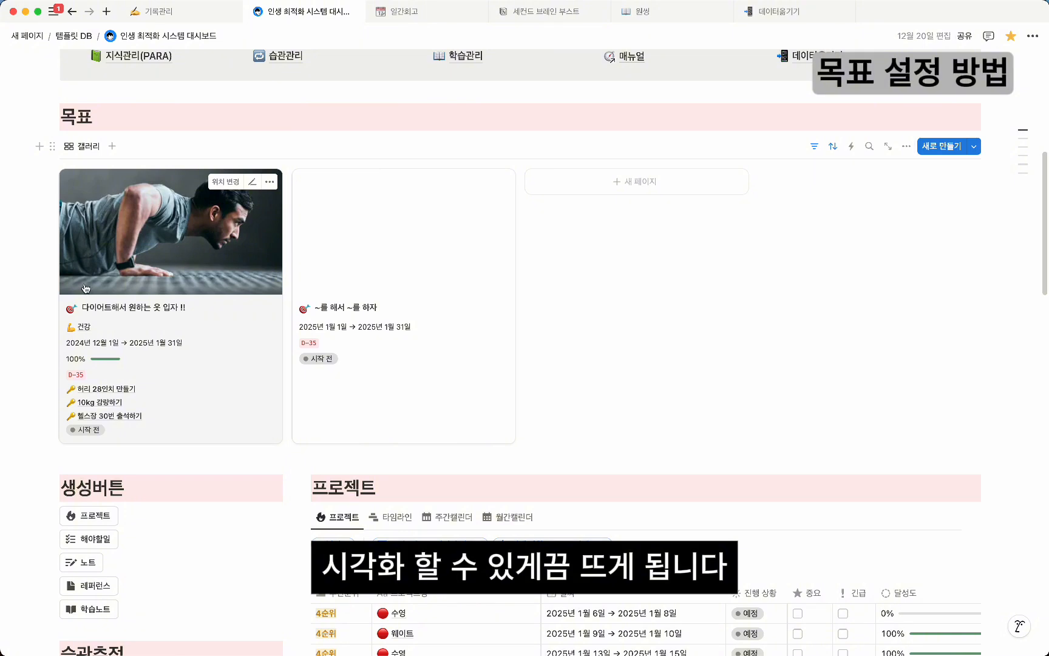
pyautogui.scroll(3, 86, 288)
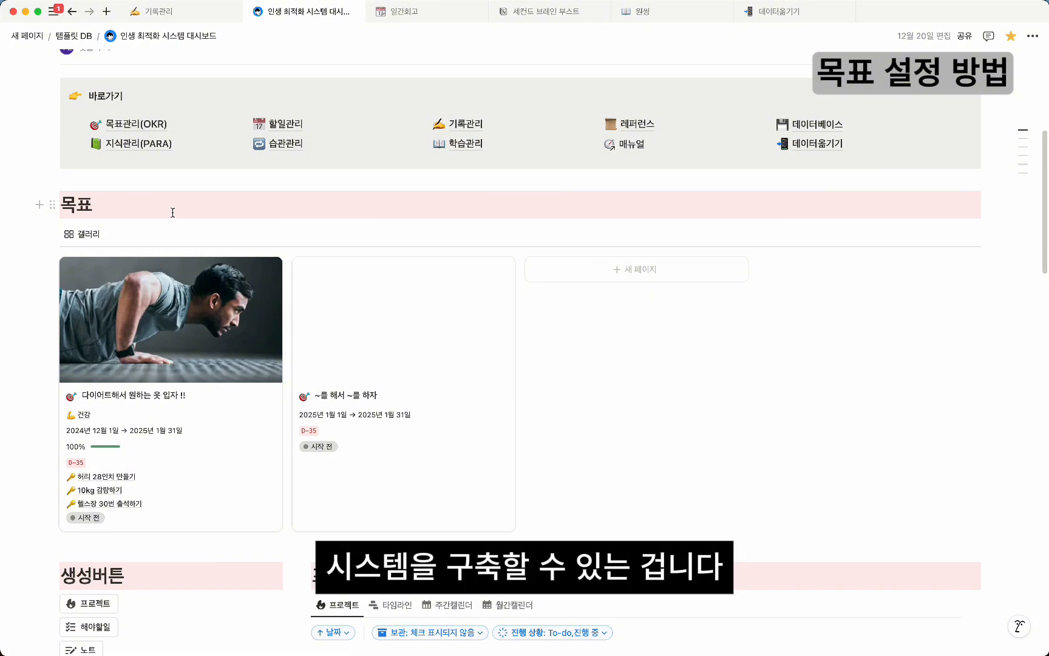
pyautogui.click(182, 322)
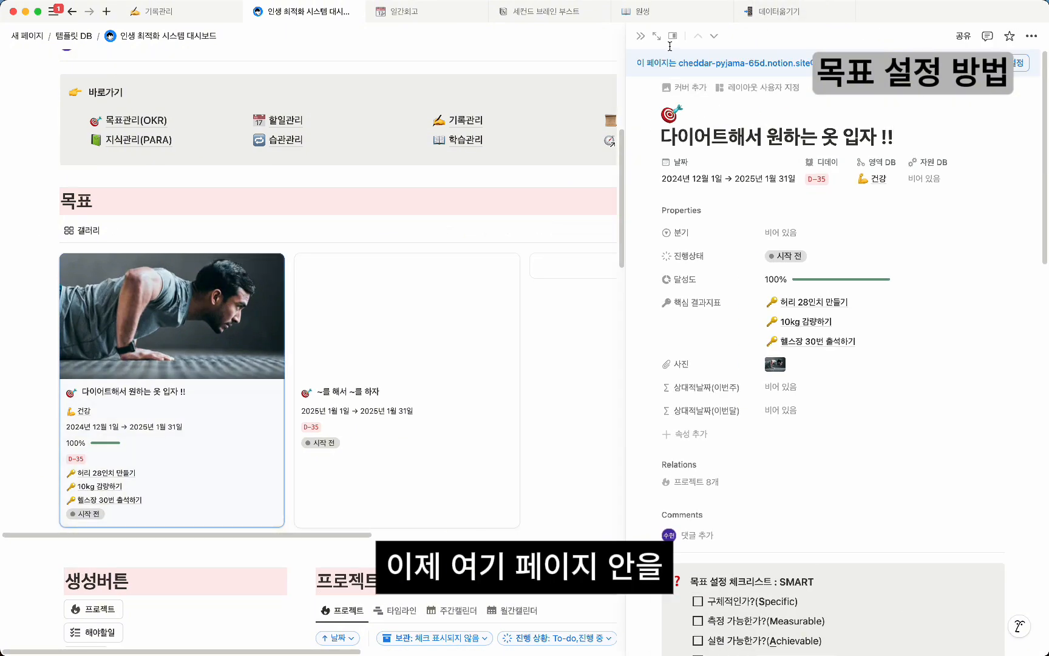
pyautogui.click(657, 36)
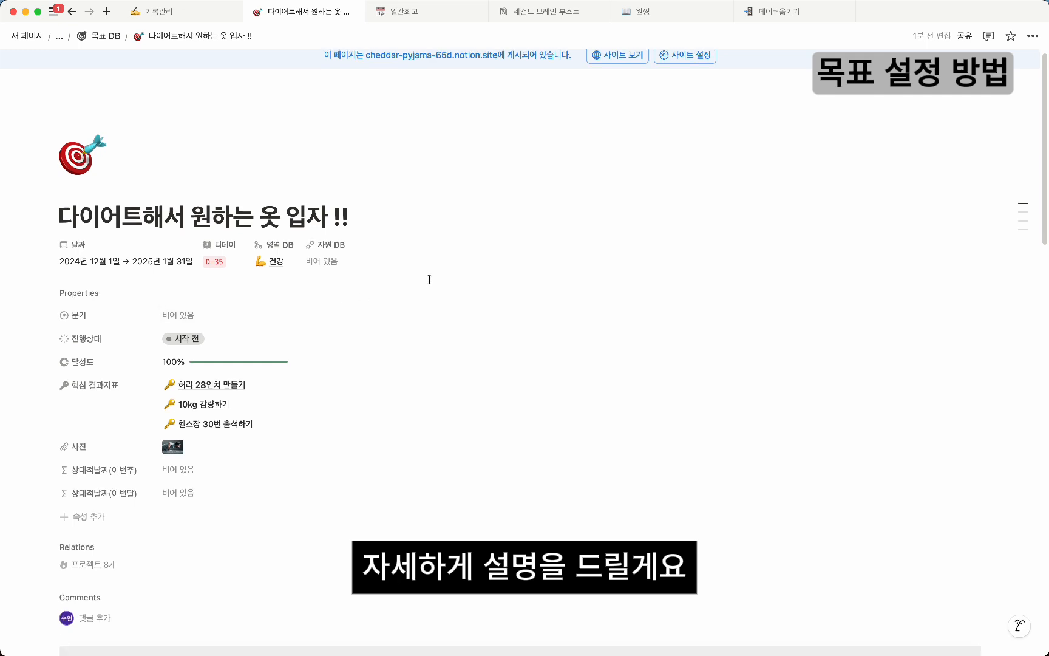
# - Examine the goal page's SMART checklist and its 프로젝트, 핵심 결과지표, 노트 and 레퍼런스 sections
pyautogui.scroll(-6, 429, 279)
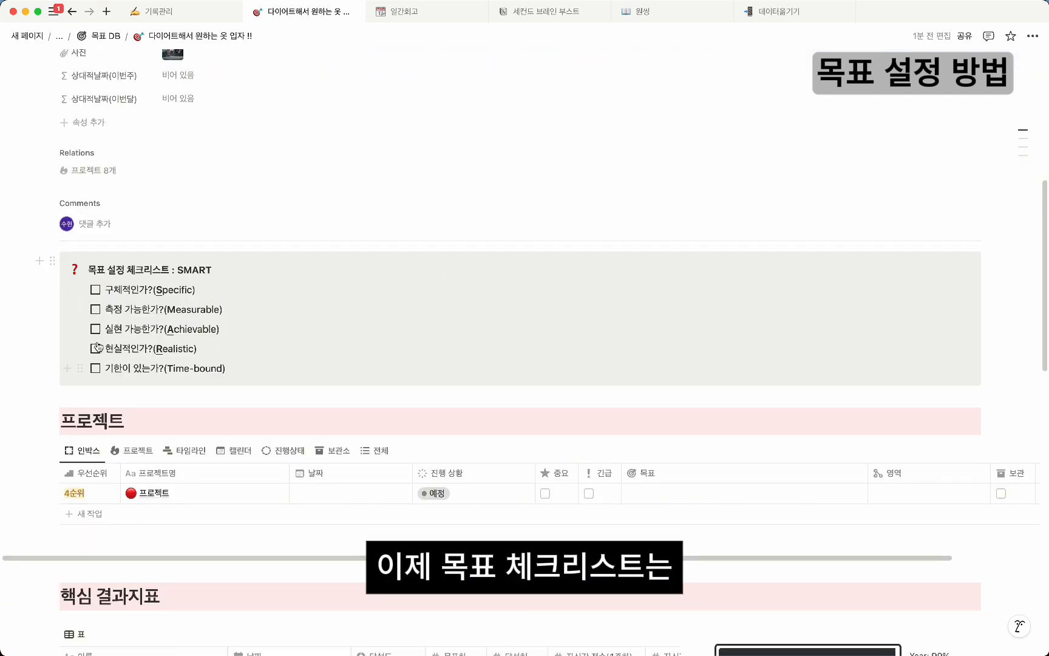
pyautogui.scroll(-3, 277, 282)
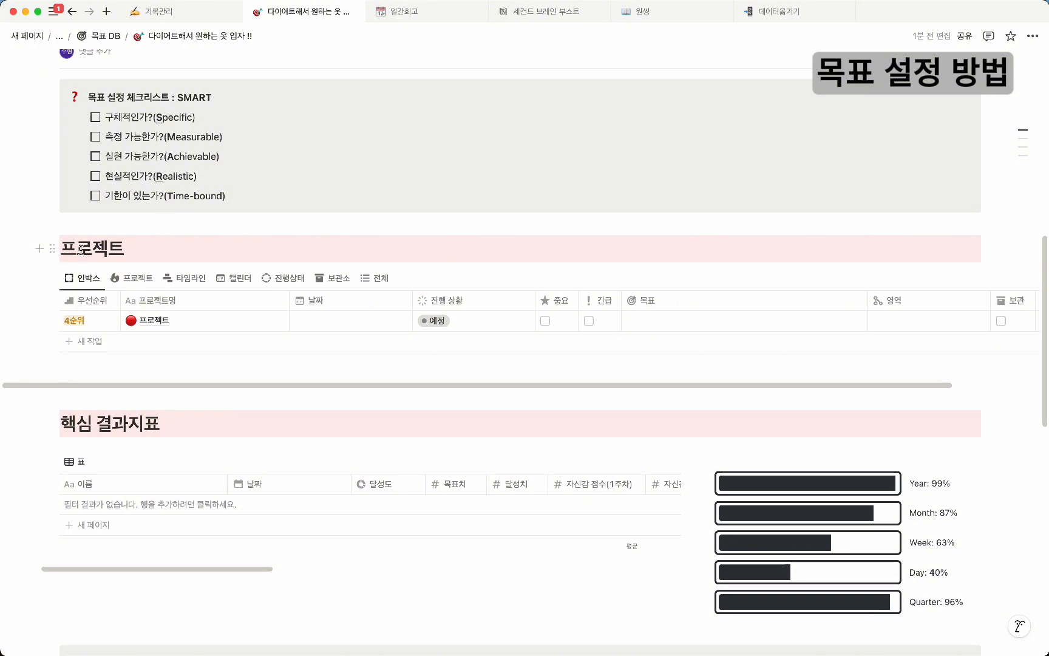
pyautogui.scroll(2, 53, 261)
pyautogui.scroll(-8, 175, 144)
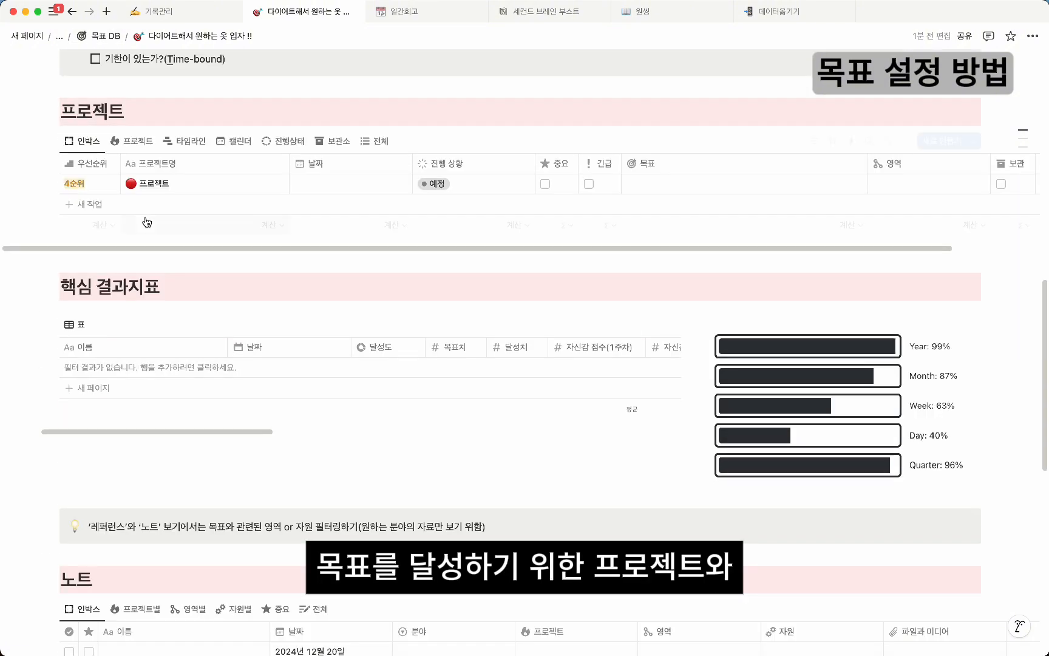
pyautogui.scroll(4, 123, 139)
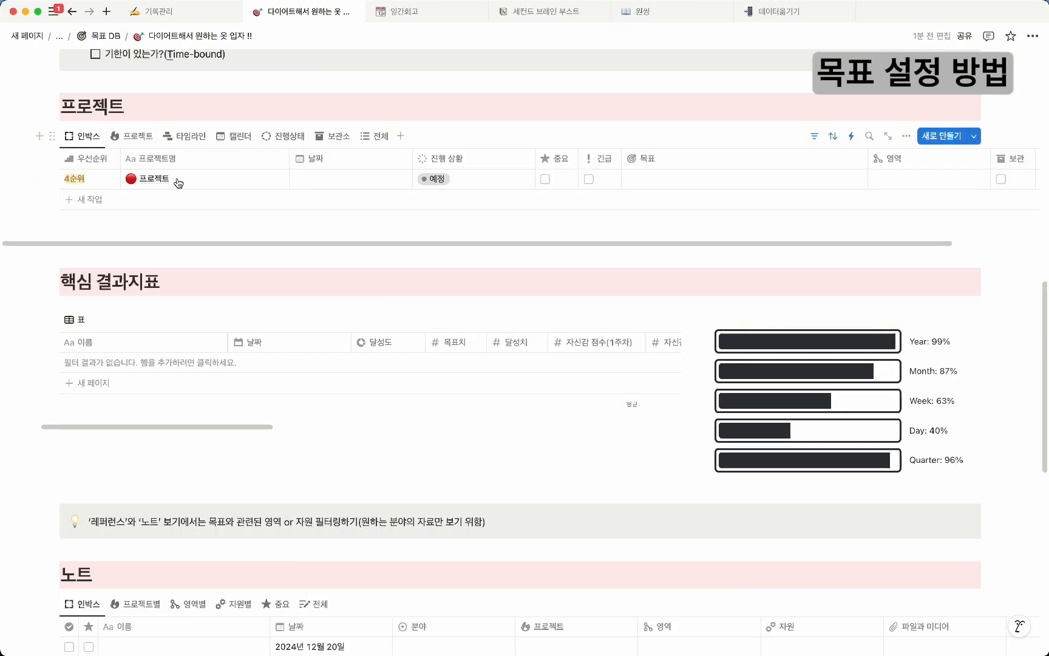
pyautogui.scroll(-2, 164, 277)
pyautogui.scroll(-12, 164, 278)
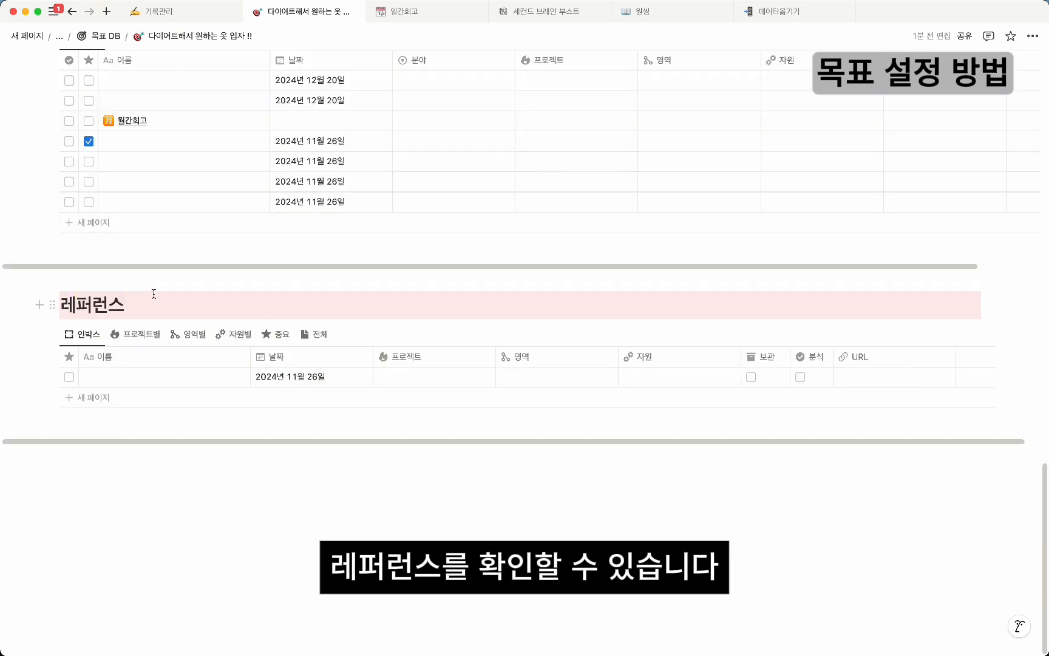
pyautogui.scroll(20, 153, 292)
pyautogui.scroll(5, 143, 81)
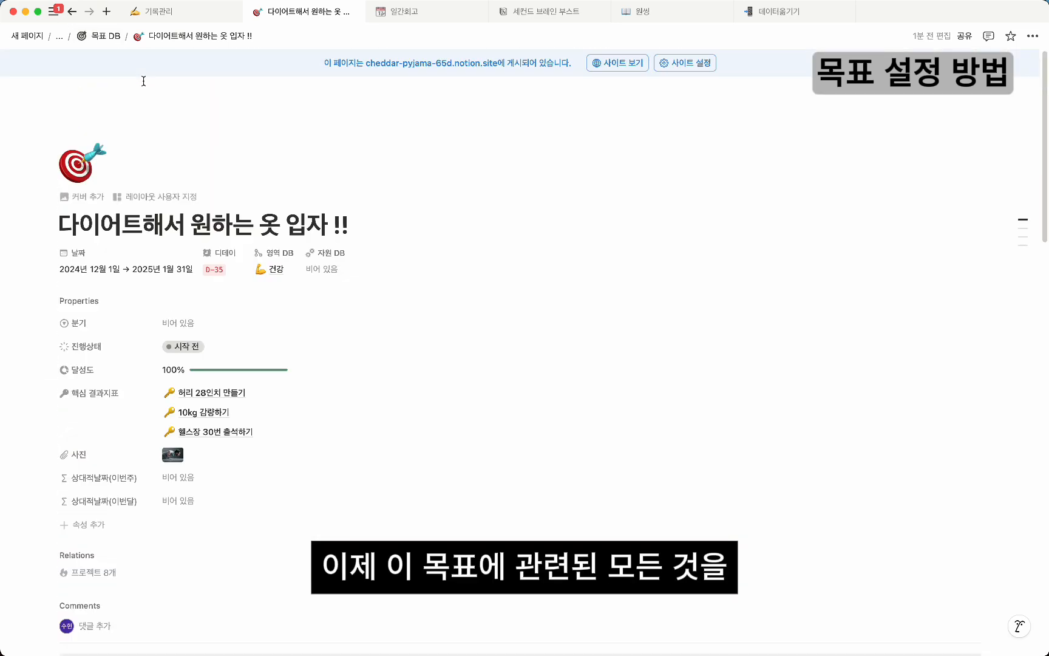
# - Add two new projects to the 인박스 view of the goal page's 프로젝트 section
pyautogui.scroll(-6, 161, 307)
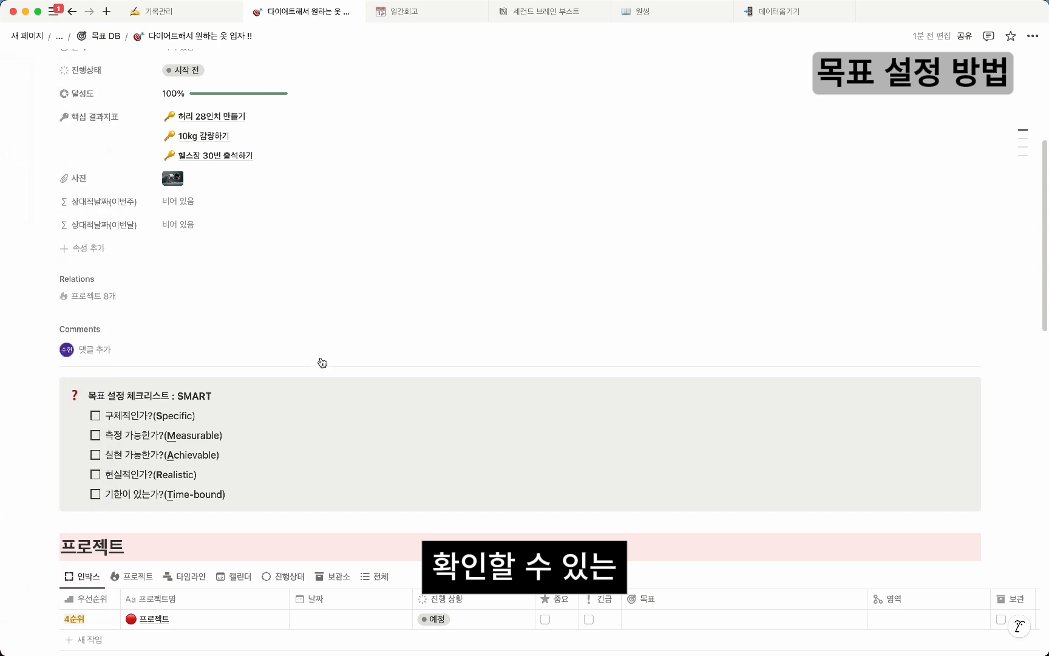
pyautogui.scroll(-4, 320, 363)
pyautogui.scroll(-7, 247, 351)
pyautogui.scroll(8, 182, 346)
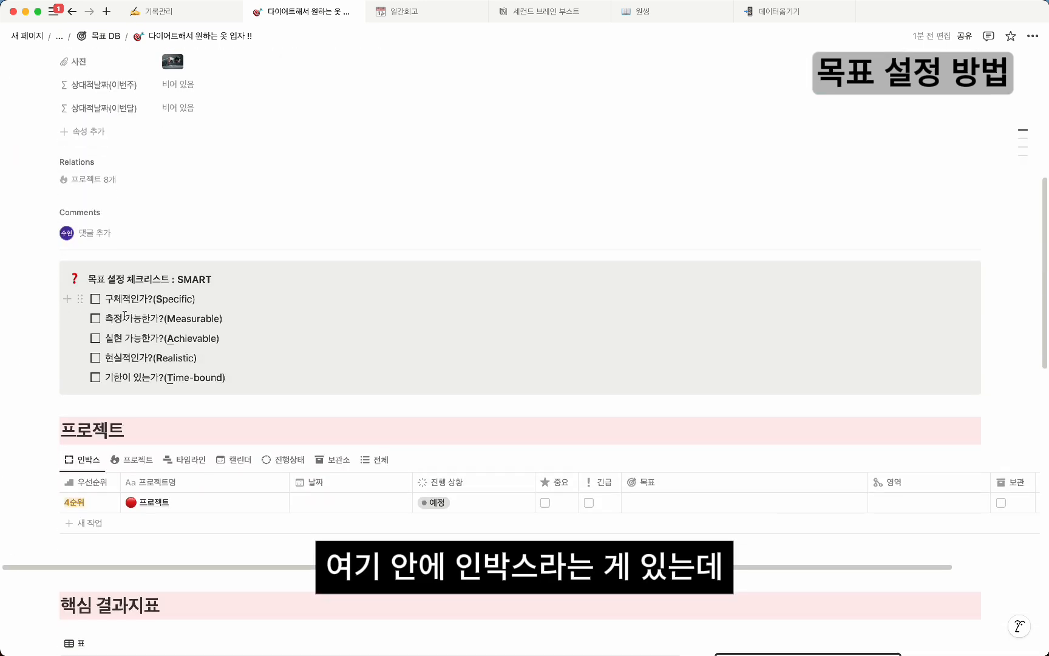
pyautogui.scroll(-3, 97, 340)
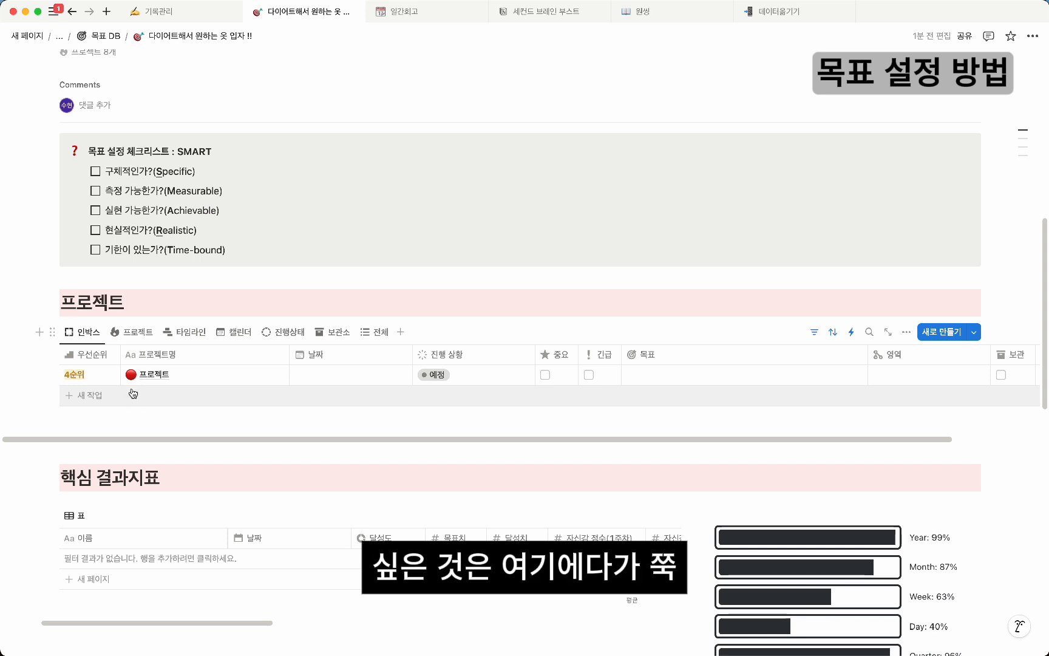
pyautogui.click(246, 398)
pyautogui.click(190, 415)
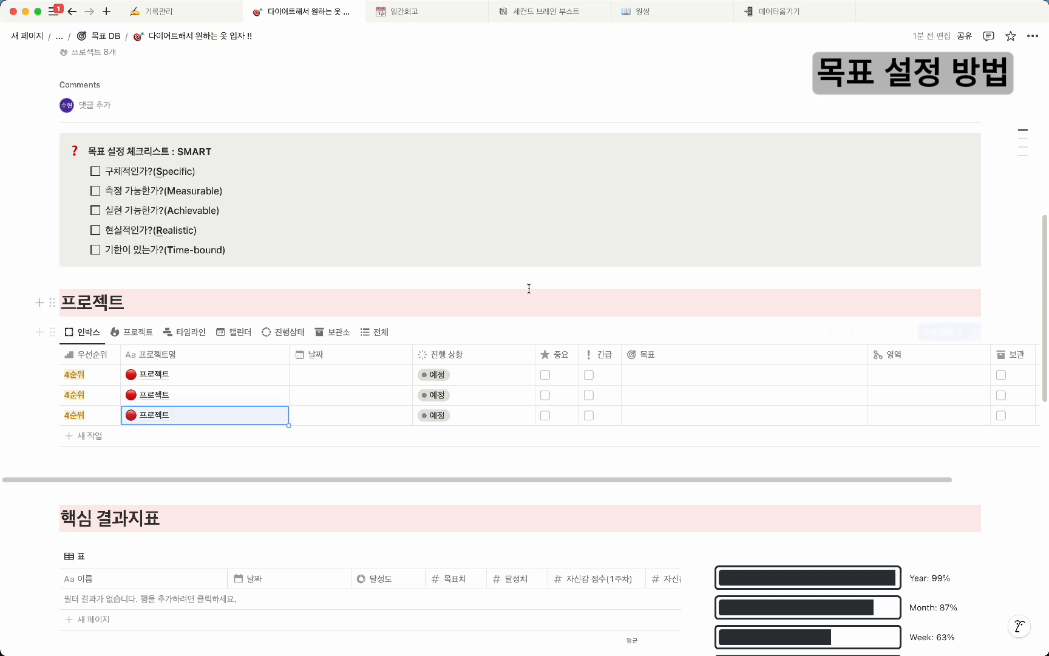
# - Show the goal's assigned projects in the 프로젝트 view and return to the 인박스 view
pyautogui.scroll(-3, 308, 292)
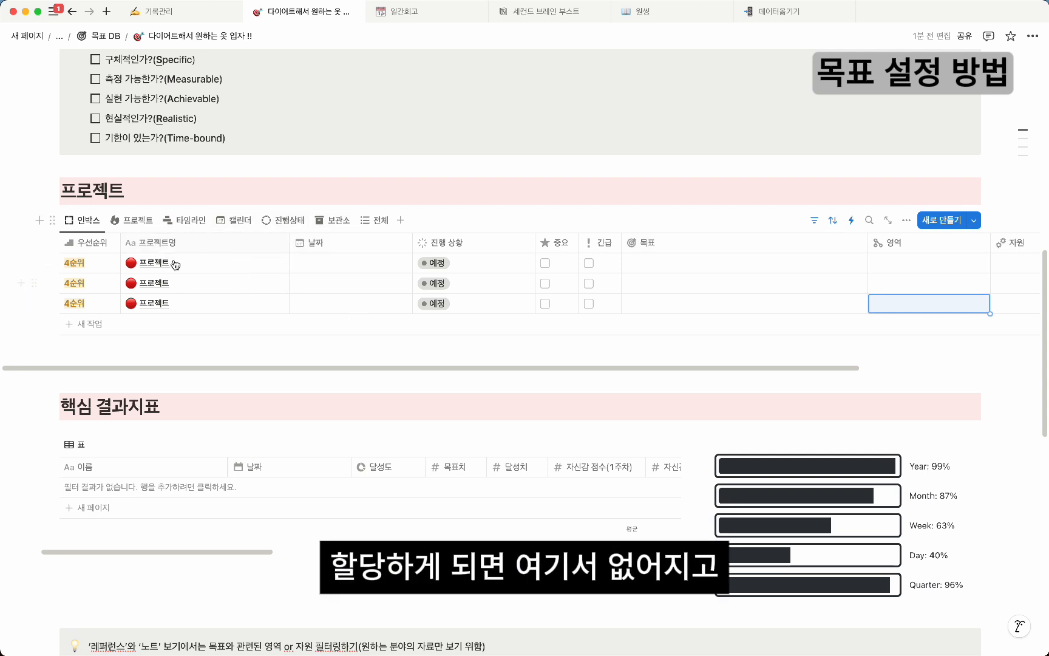
pyautogui.click(128, 220)
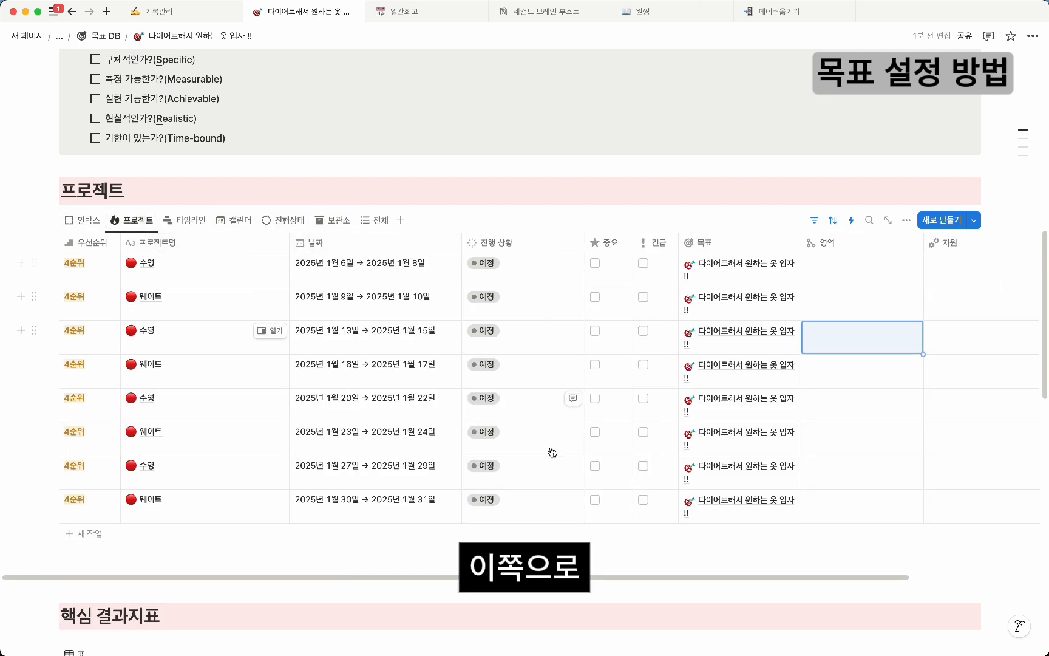
pyautogui.click(77, 222)
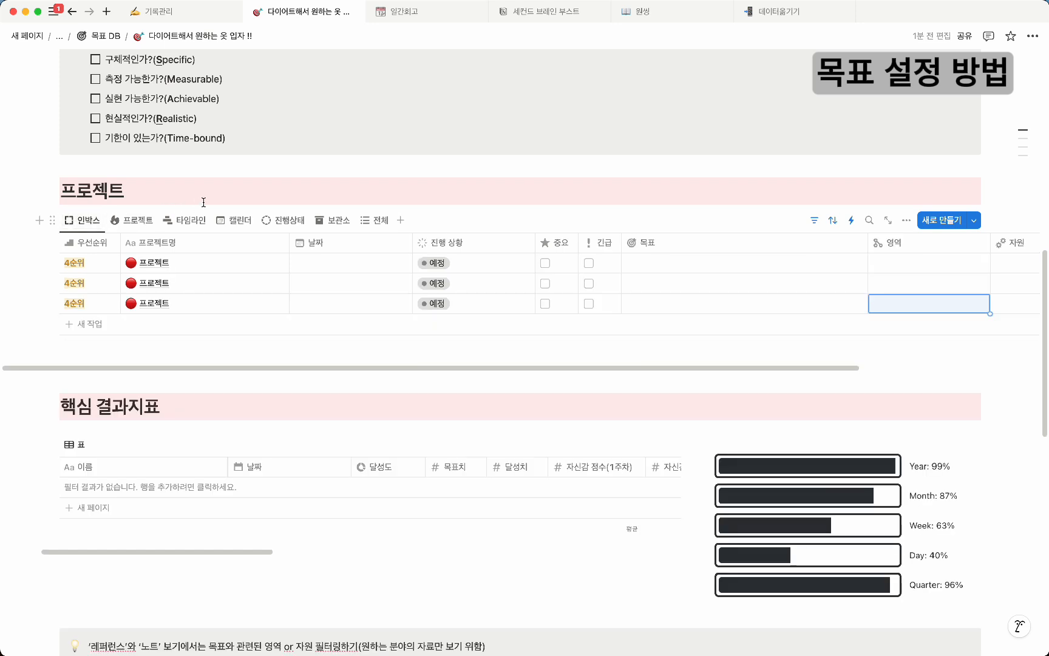
pyautogui.scroll(10, 203, 202)
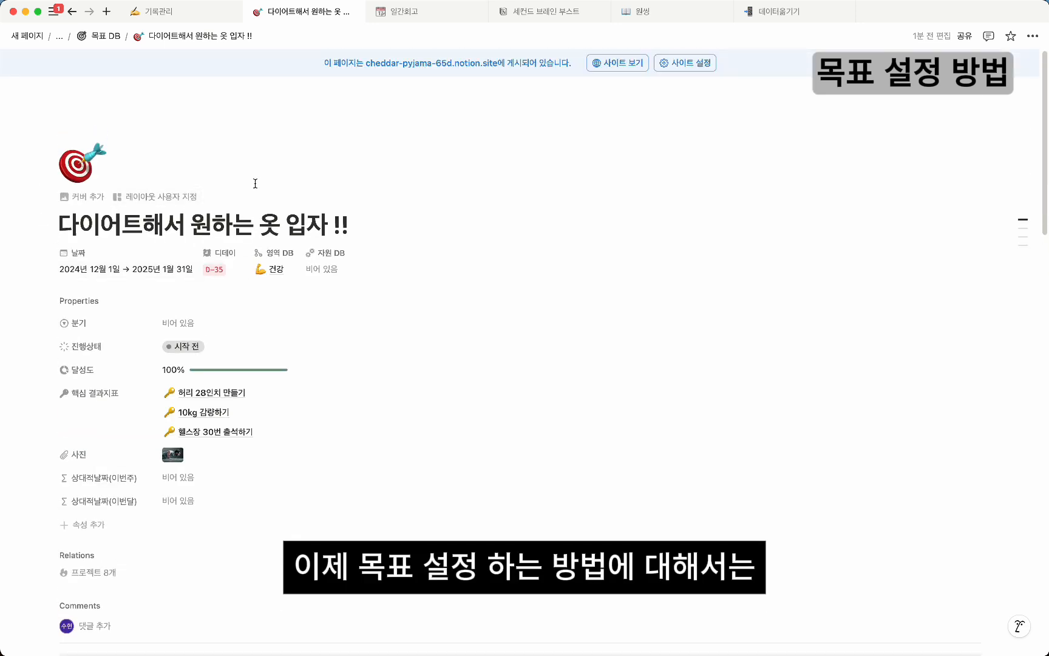
# - Examine the goal's 핵심 결과지표 table, including the key results and the weekly 자신감 점수 columns
pyautogui.scroll(-3, 254, 217)
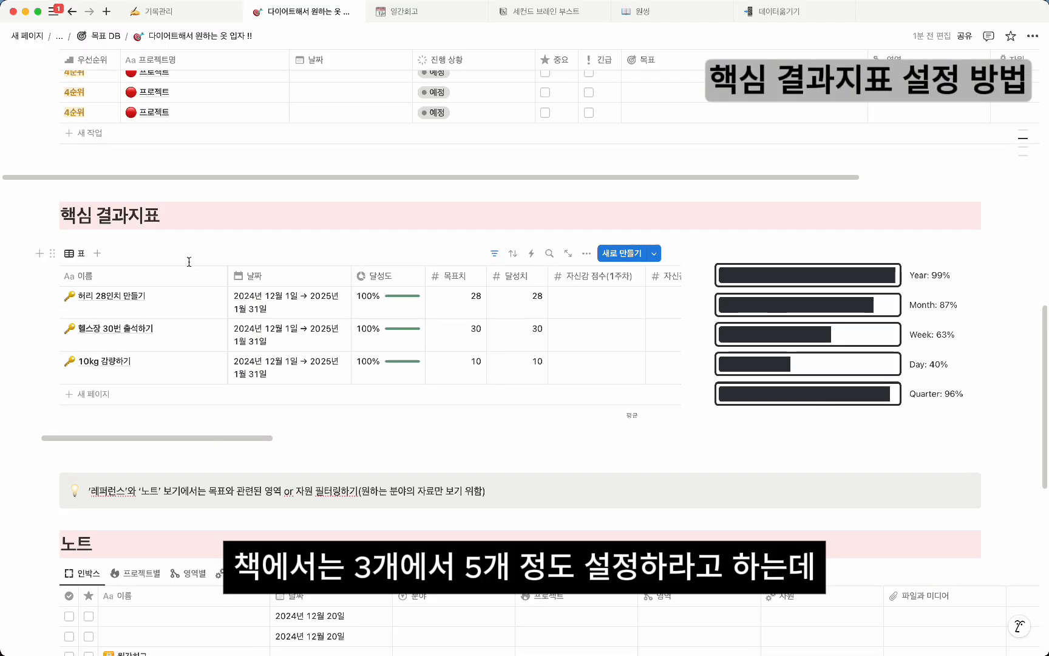
pyautogui.click(287, 229)
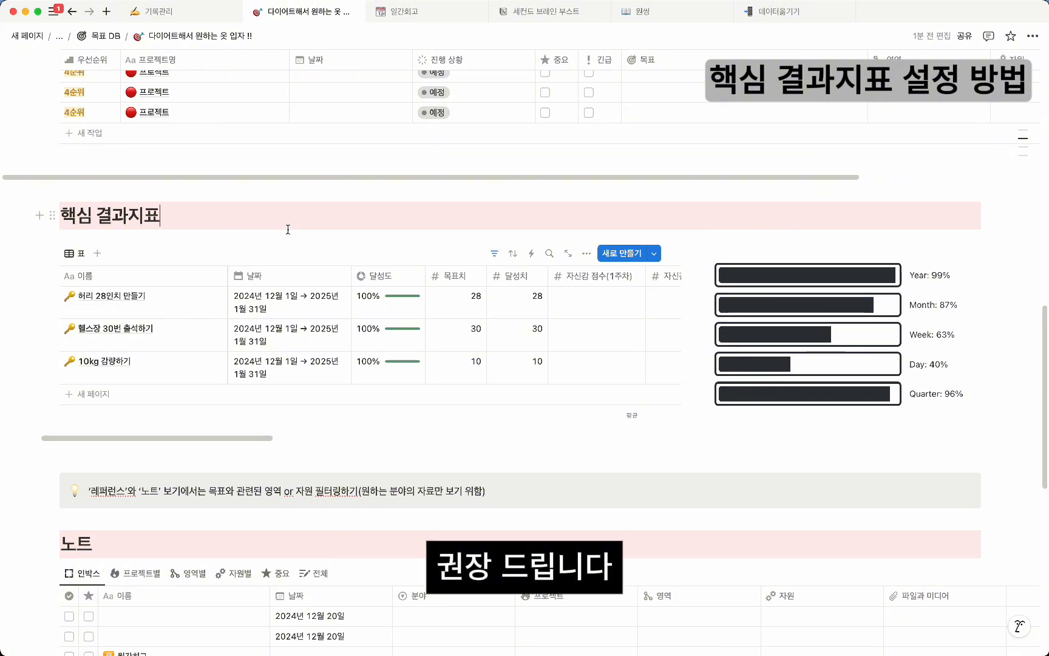
pyautogui.scroll(-1, 288, 229)
pyautogui.scroll(3, 211, 297)
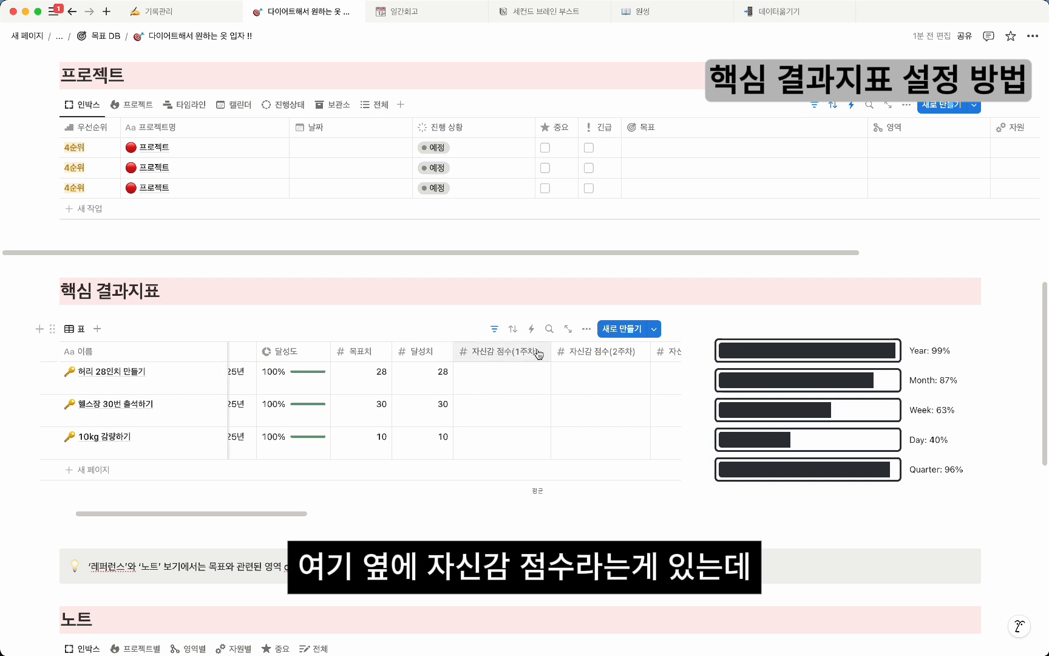
pyautogui.hscroll(5, 563, 377)
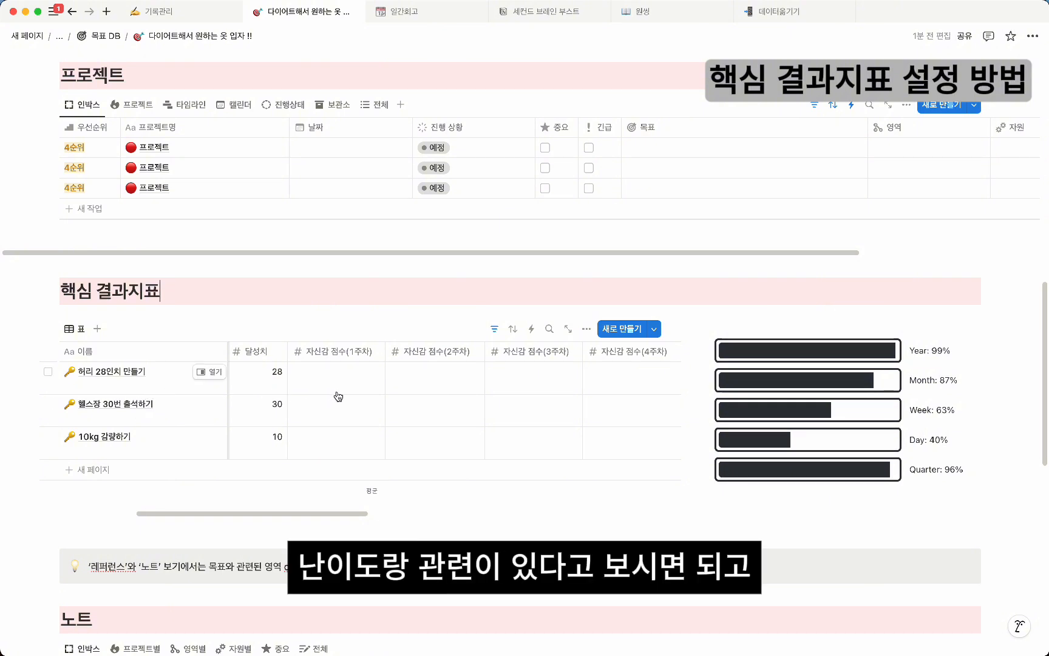
pyautogui.hscroll(-6, 338, 397)
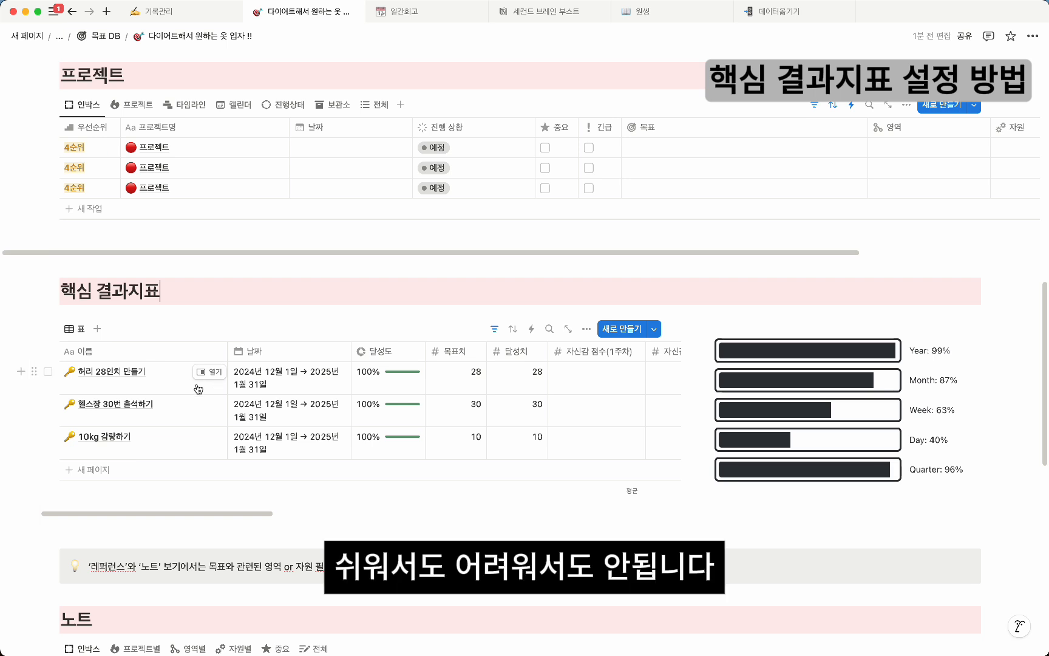
pyautogui.hscroll(3, 365, 392)
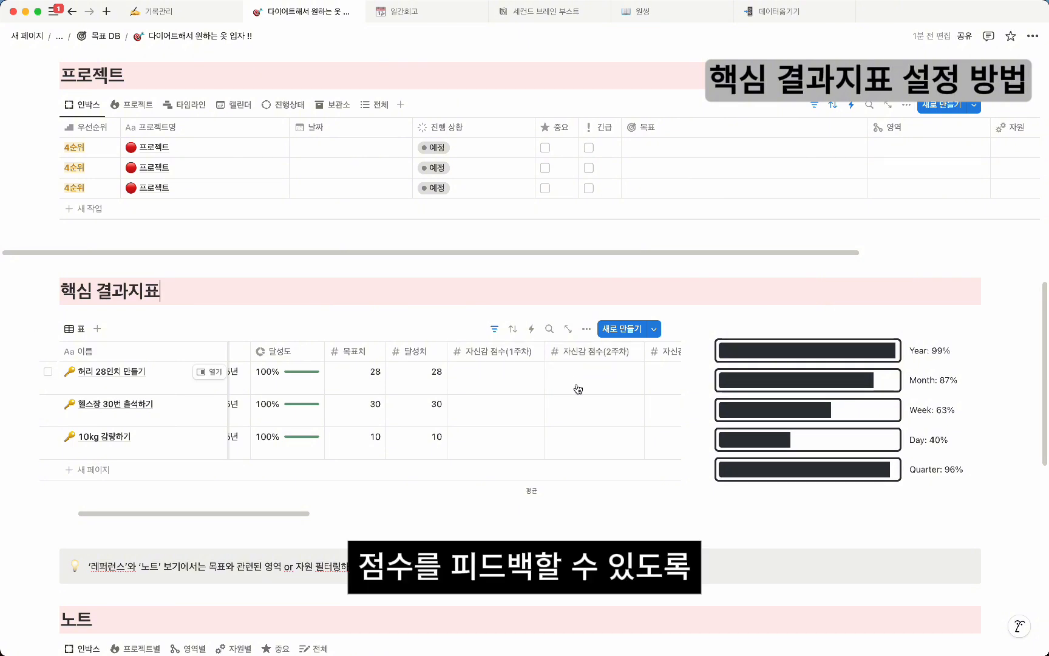
pyautogui.hscroll(5, 559, 388)
pyautogui.hscroll(-4, 535, 383)
# - Display the goal's projects in the 타임라인 view, switch to the 캘린더 view for January 2025, and review the scheduled 수영 and 웨이트 projects
pyautogui.scroll(1, 486, 369)
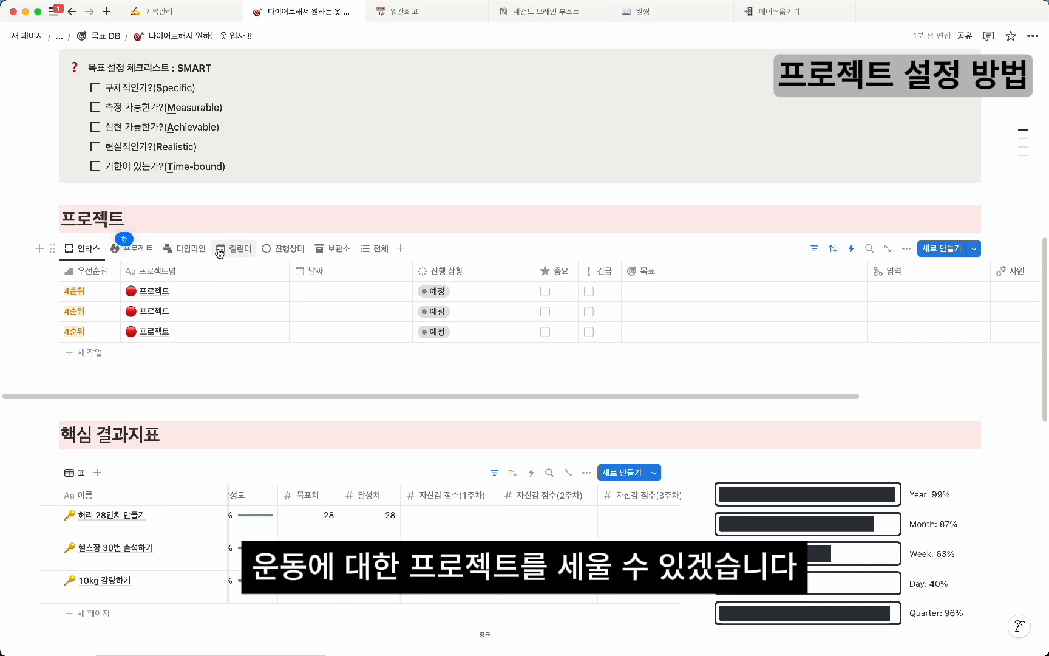
pyautogui.click(197, 250)
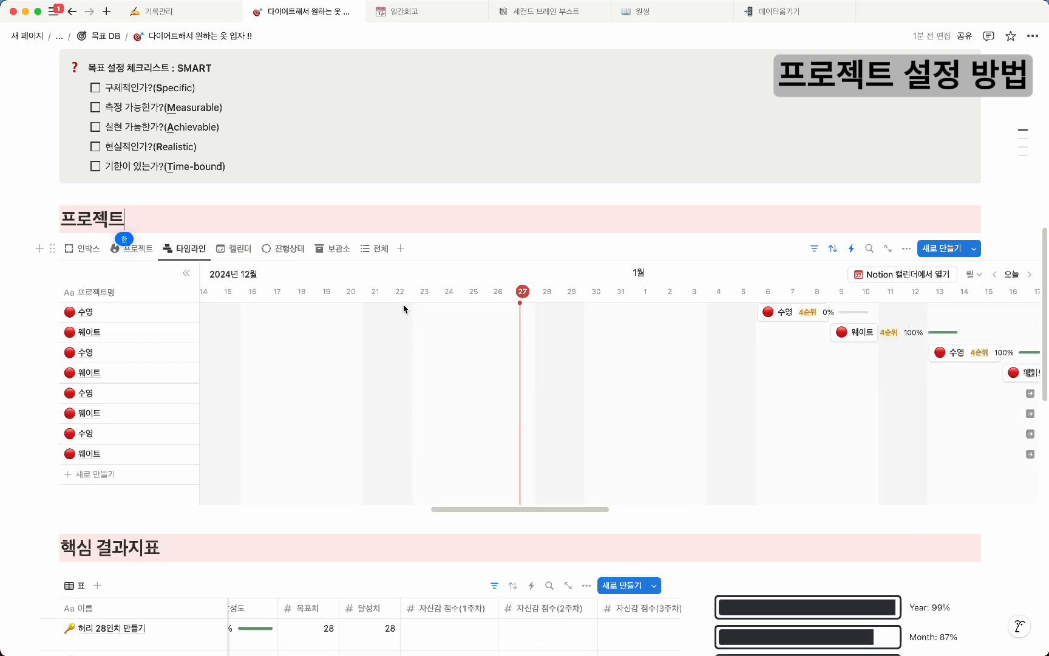
pyautogui.click(235, 249)
pyautogui.scroll(-1, 234, 249)
pyautogui.click(974, 213)
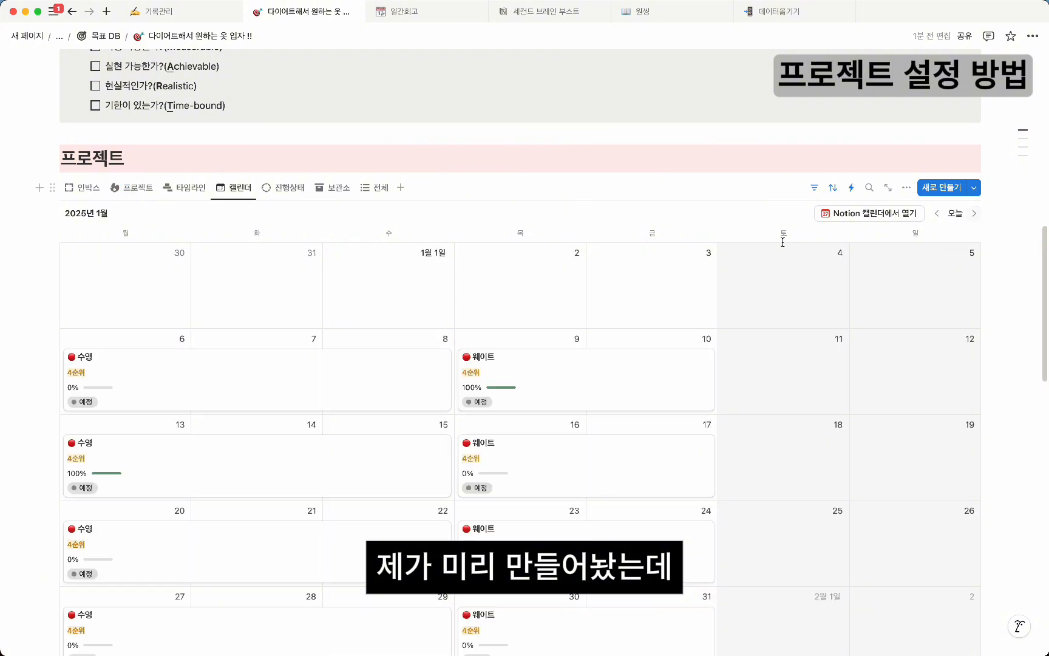
pyautogui.scroll(-1, 699, 247)
pyautogui.scroll(-3, 298, 292)
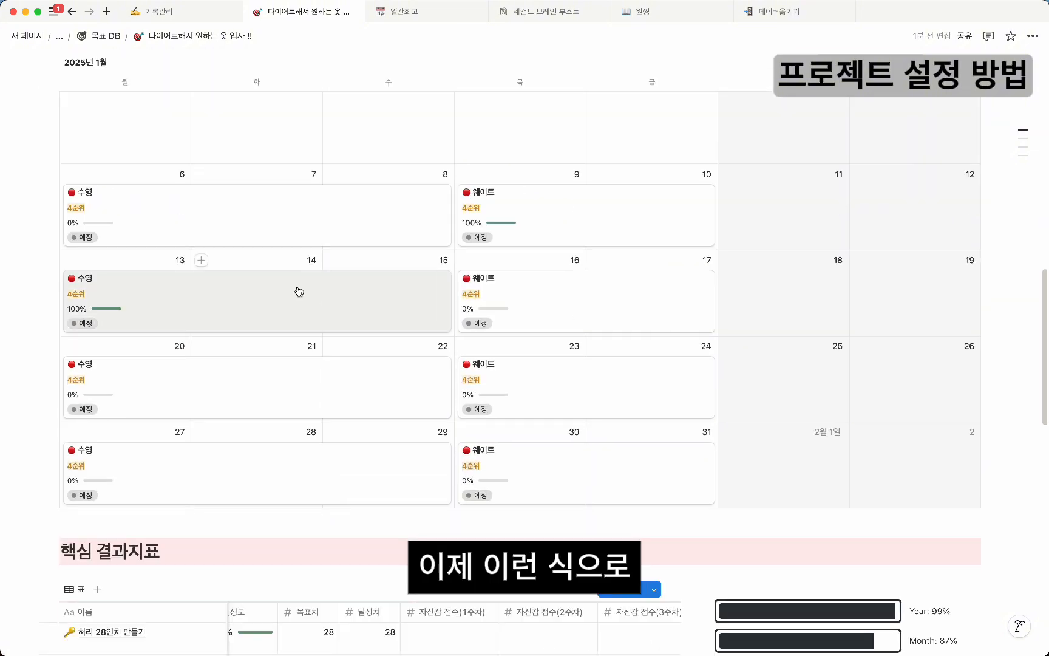
pyautogui.scroll(4, 159, 215)
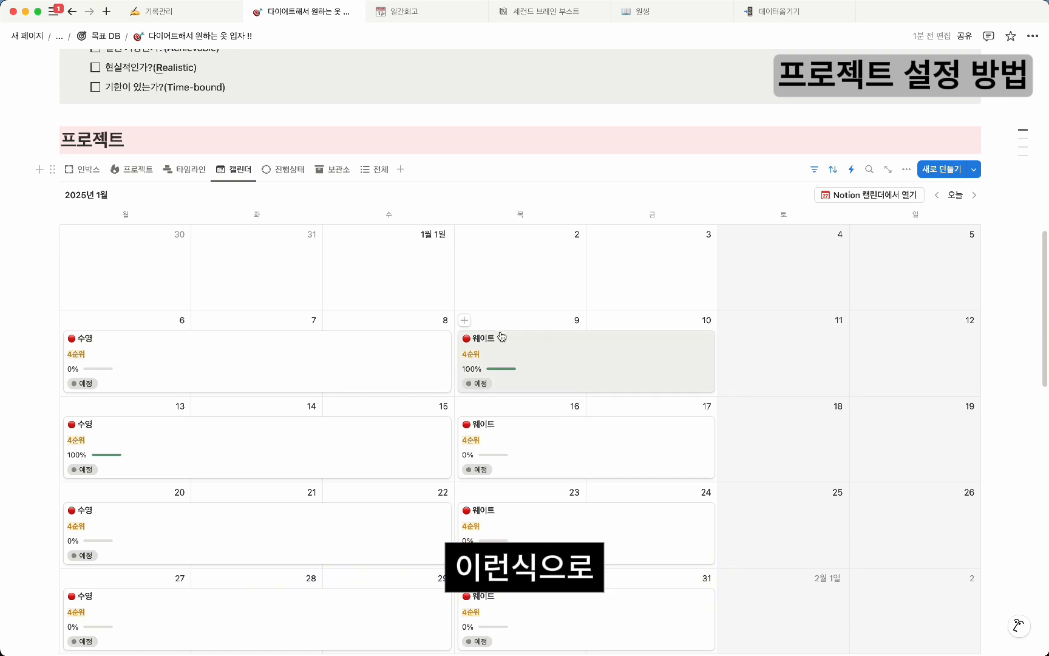
pyautogui.scroll(-4, 349, 340)
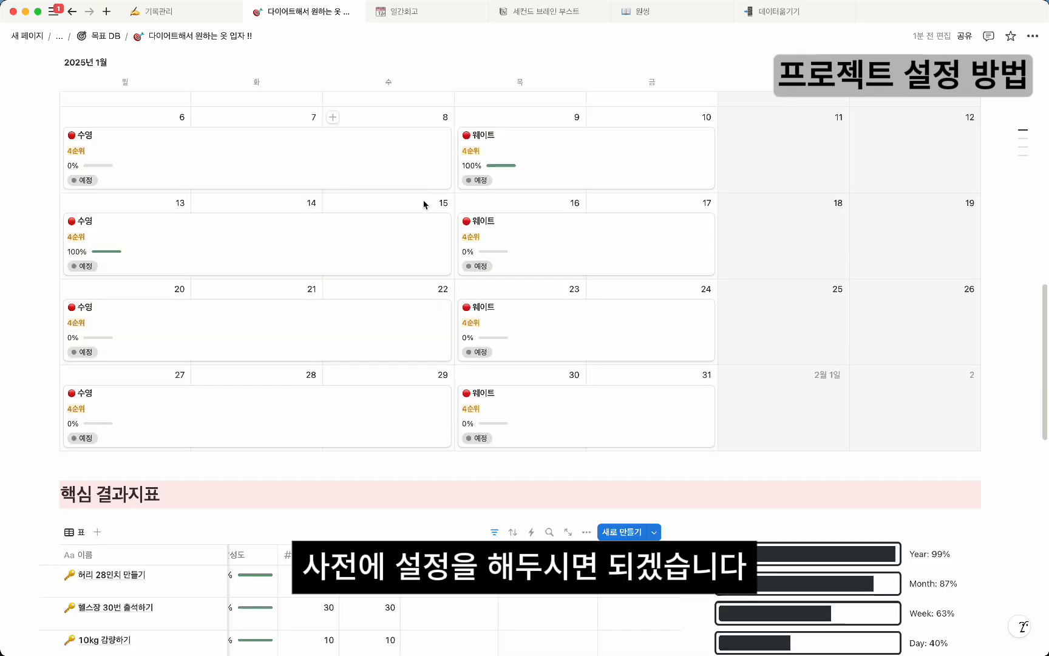
pyautogui.scroll(1, 222, 222)
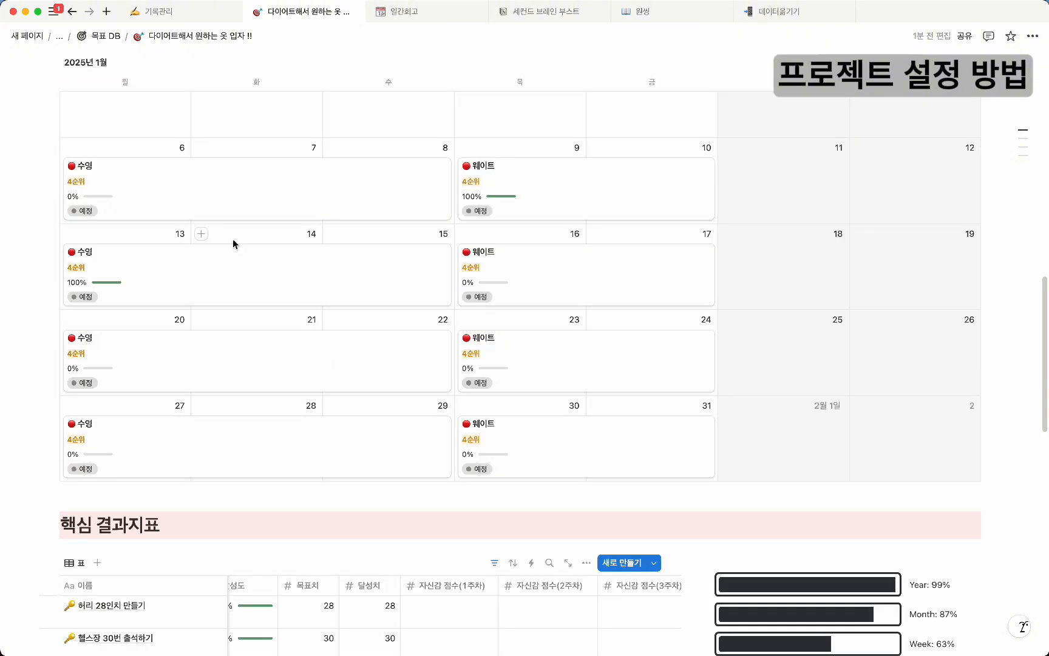
# - Add a project titled 수영 on January 4, 2025 in the goal's 캘린더 view and extend it through January 5
pyautogui.scroll(5, 753, 289)
pyautogui.scroll(2, 753, 288)
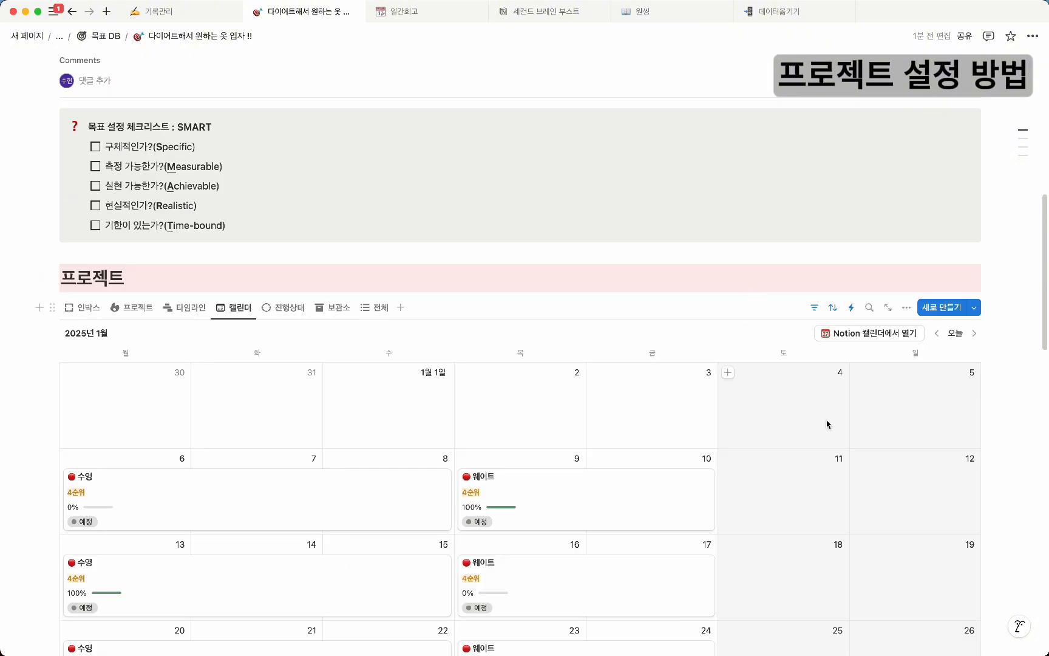
pyautogui.click(727, 373)
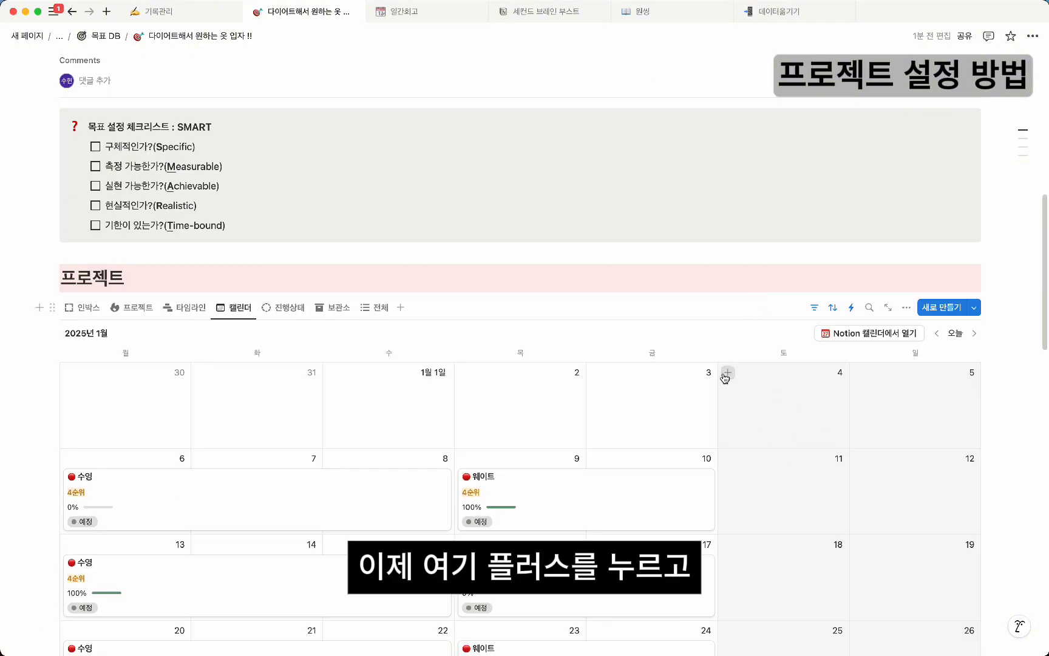
pyautogui.moveTo(405, 271); pyautogui.dragTo(299, 248)
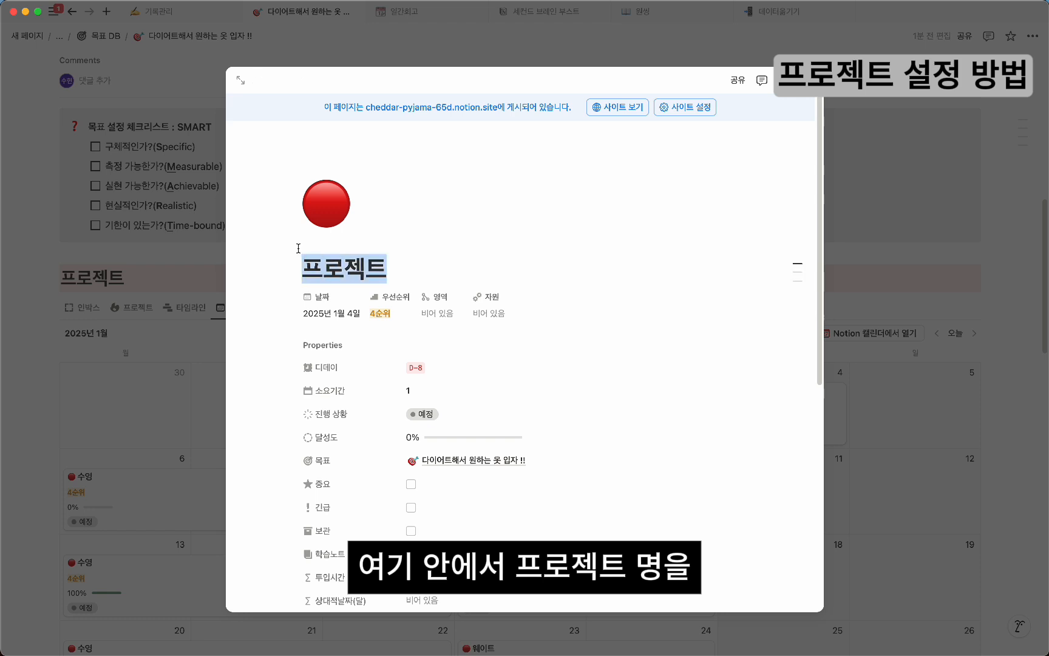
pyautogui.write('수영')
pyautogui.press('Return')
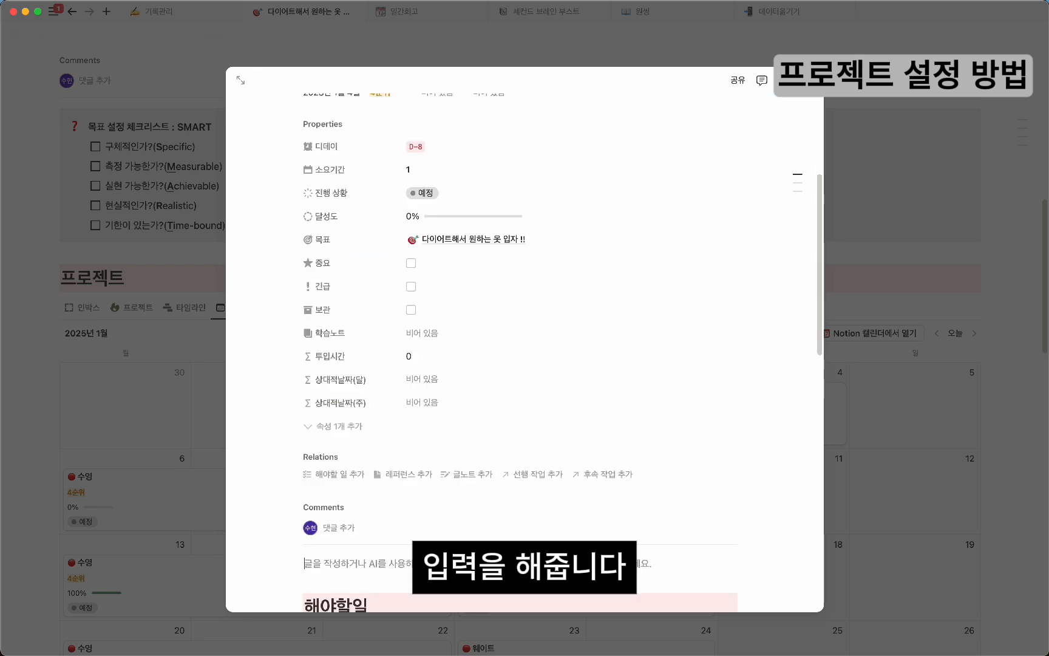
pyautogui.scroll(10, 499, 298)
pyautogui.click(928, 321)
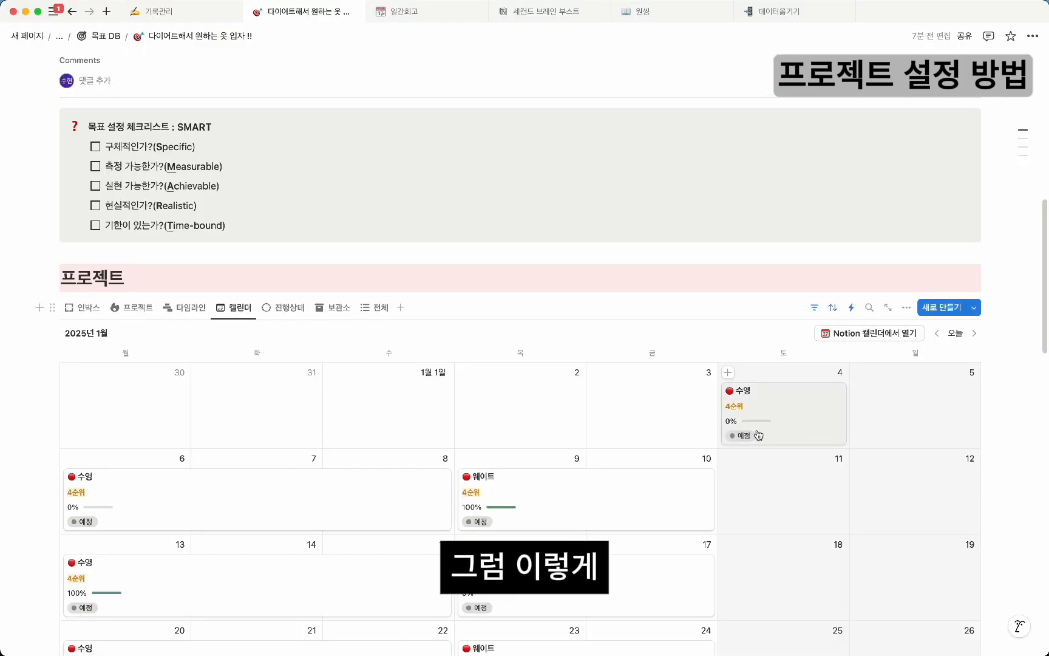
pyautogui.scroll(-2, 731, 396)
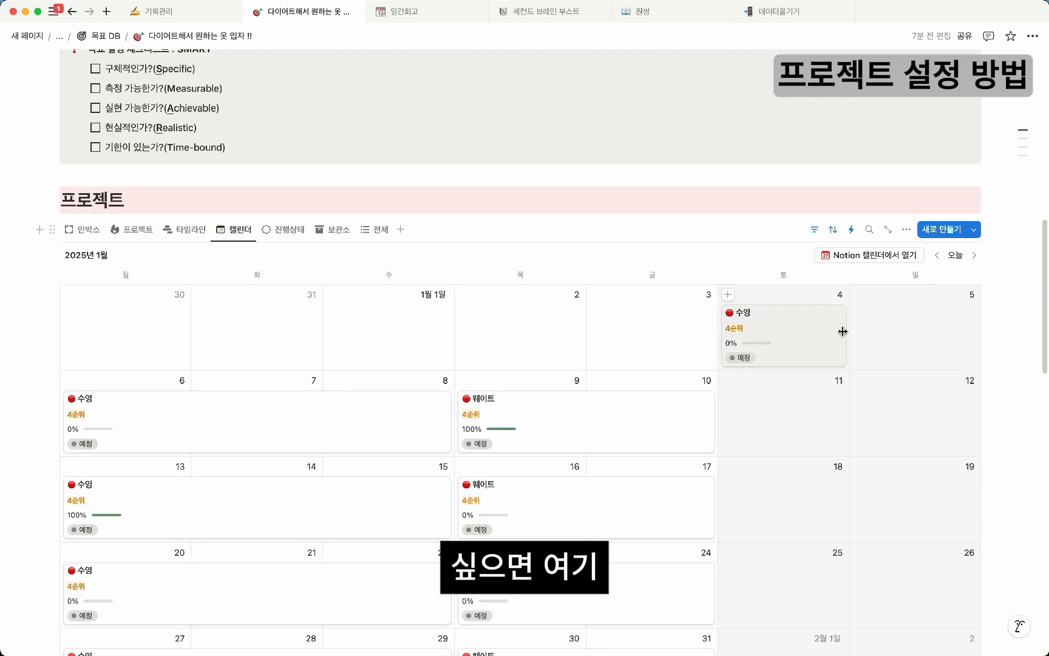
pyautogui.moveTo(845, 331); pyautogui.dragTo(923, 332)
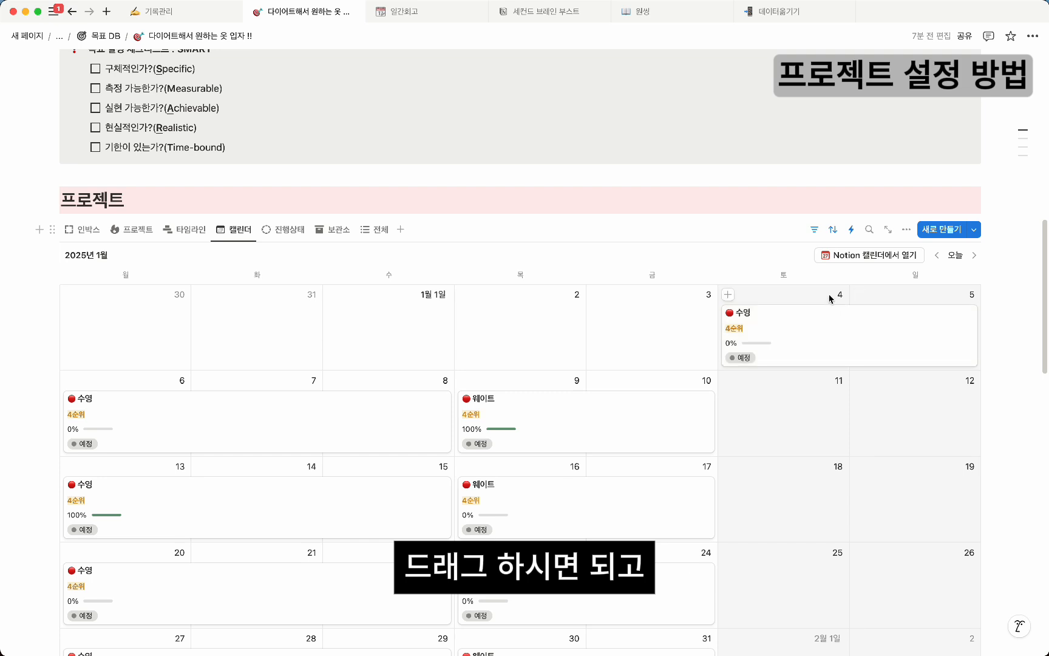
# - Duplicate the January 4–5 수영 project and move the copy to January 11–12
pyautogui.scroll(-3, 831, 300)
pyautogui.rightClick(818, 188)
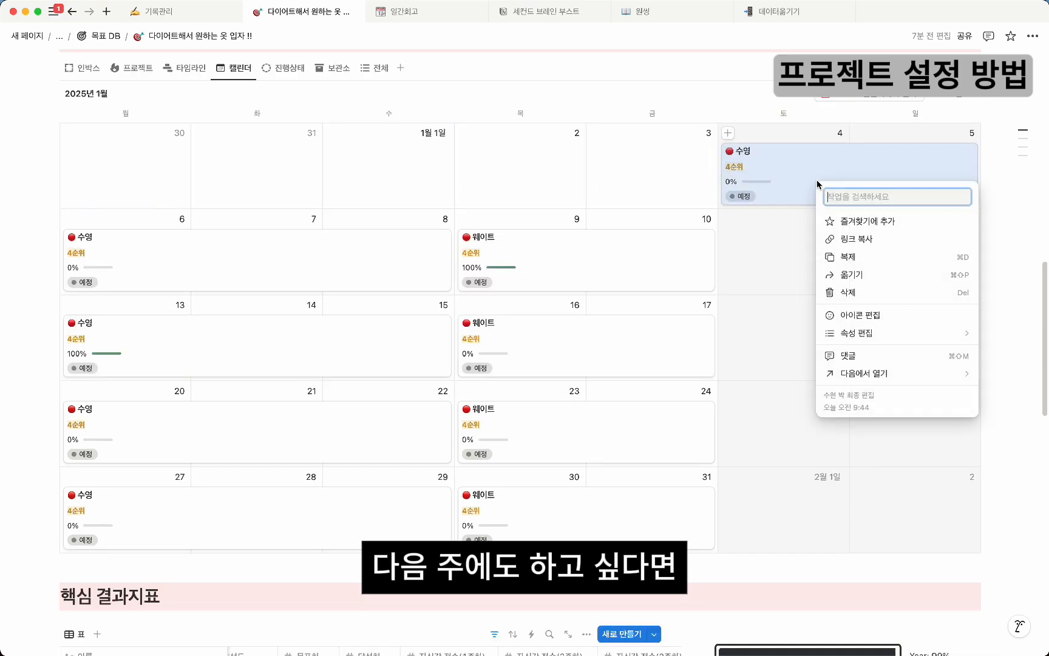
pyautogui.click(862, 255)
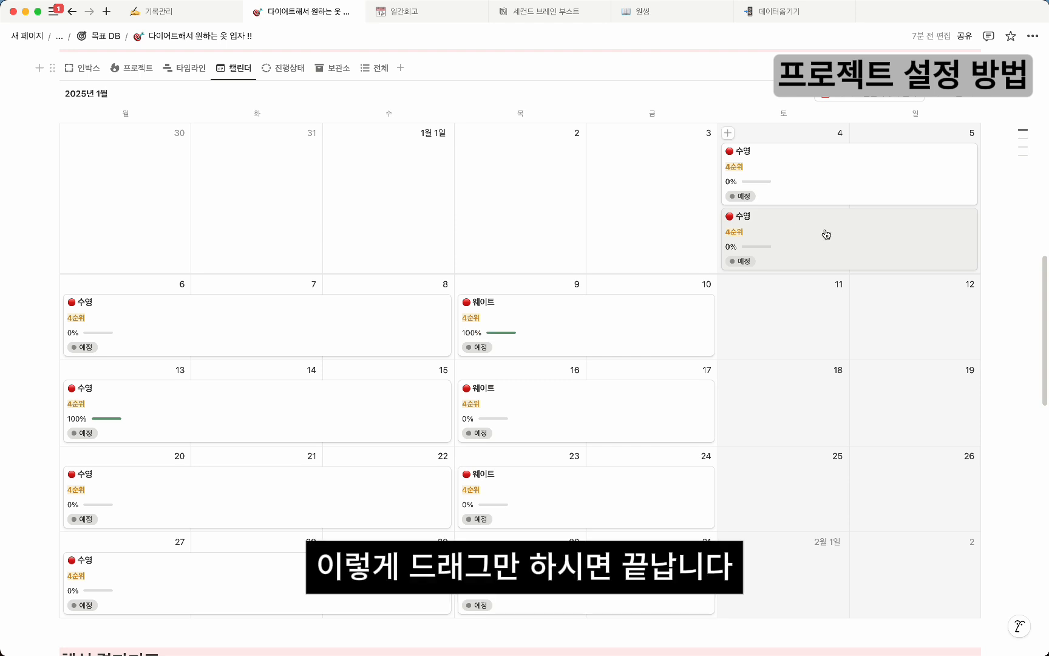
pyautogui.moveTo(824, 235); pyautogui.dragTo(815, 330)
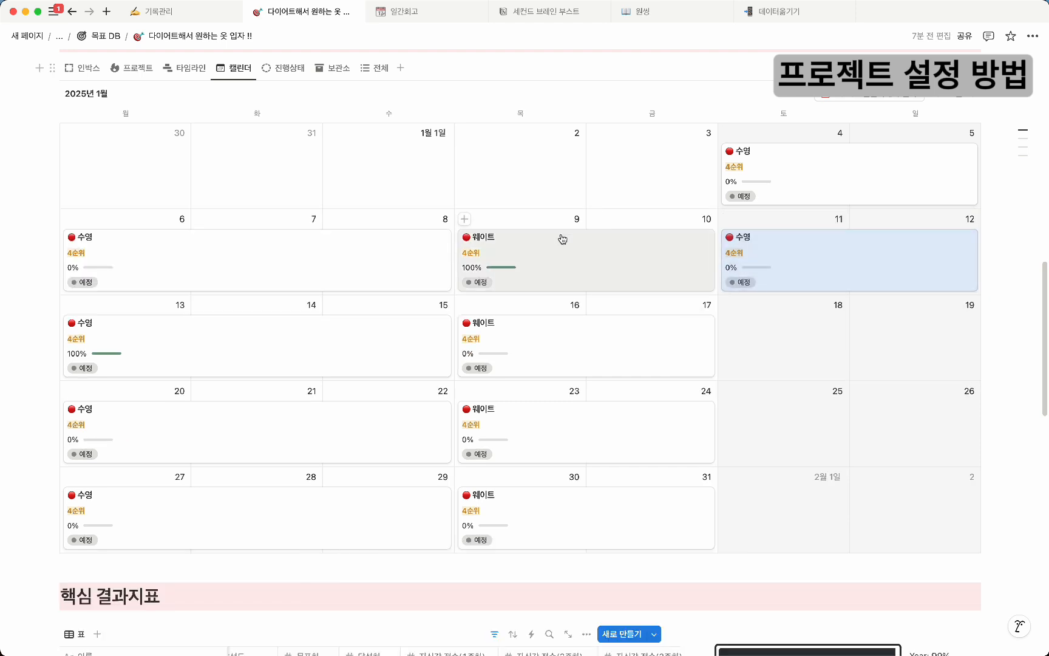
# - Display the January 2025 projects in the 타임라인 view and try to reschedule the January 4–5 수영 project there
pyautogui.scroll(8, 389, 189)
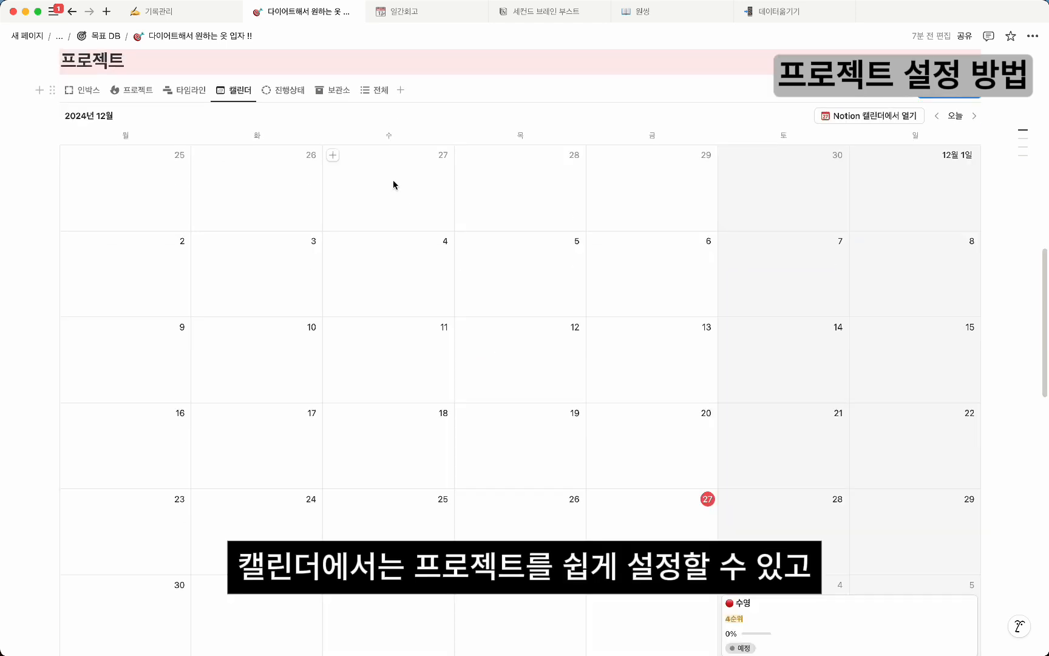
pyautogui.click(975, 116)
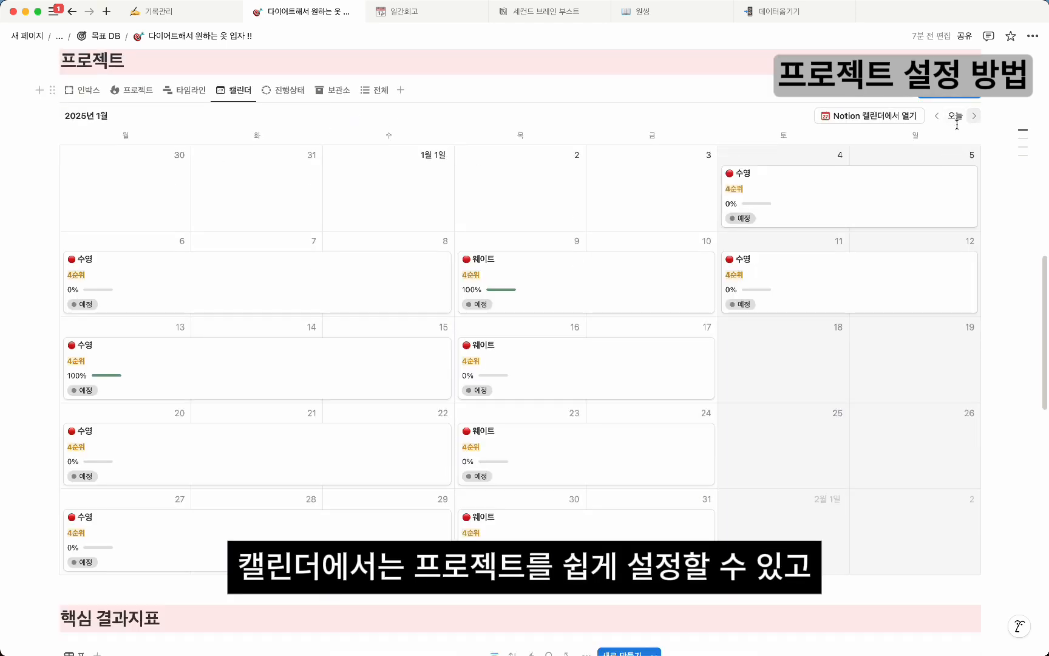
pyautogui.click(185, 89)
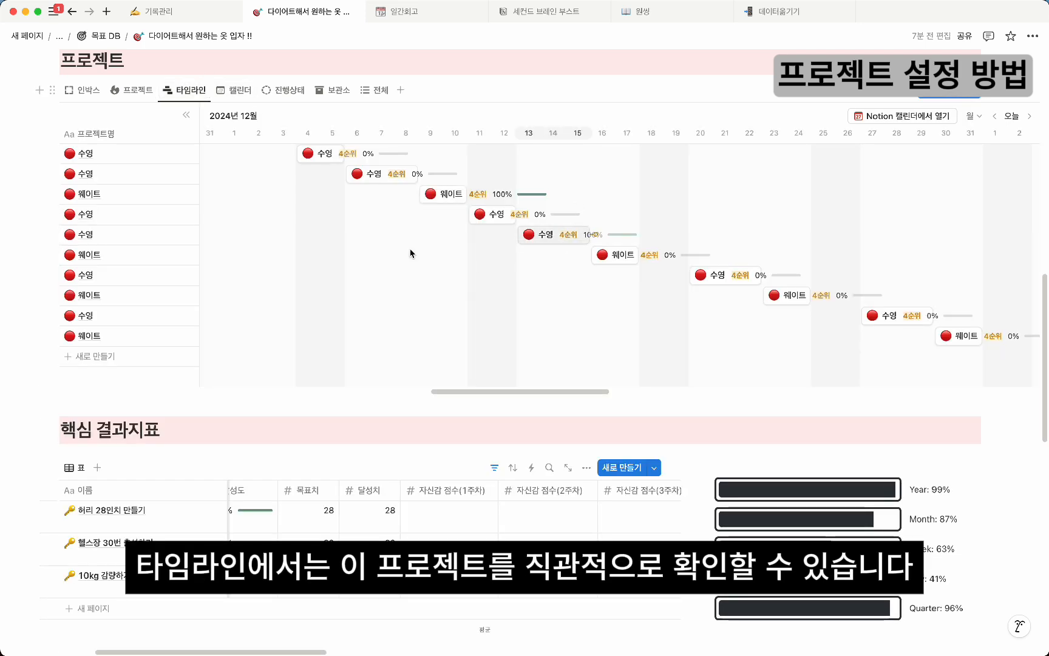
pyautogui.hscroll(-5, 409, 247)
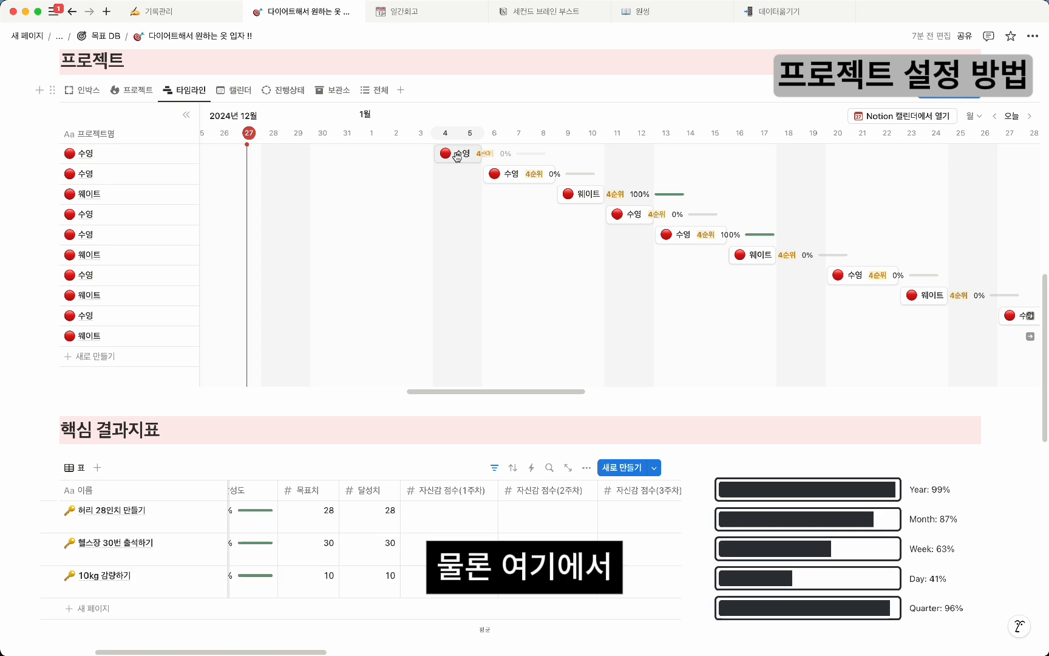
pyautogui.moveTo(456, 156); pyautogui.dragTo(504, 153)
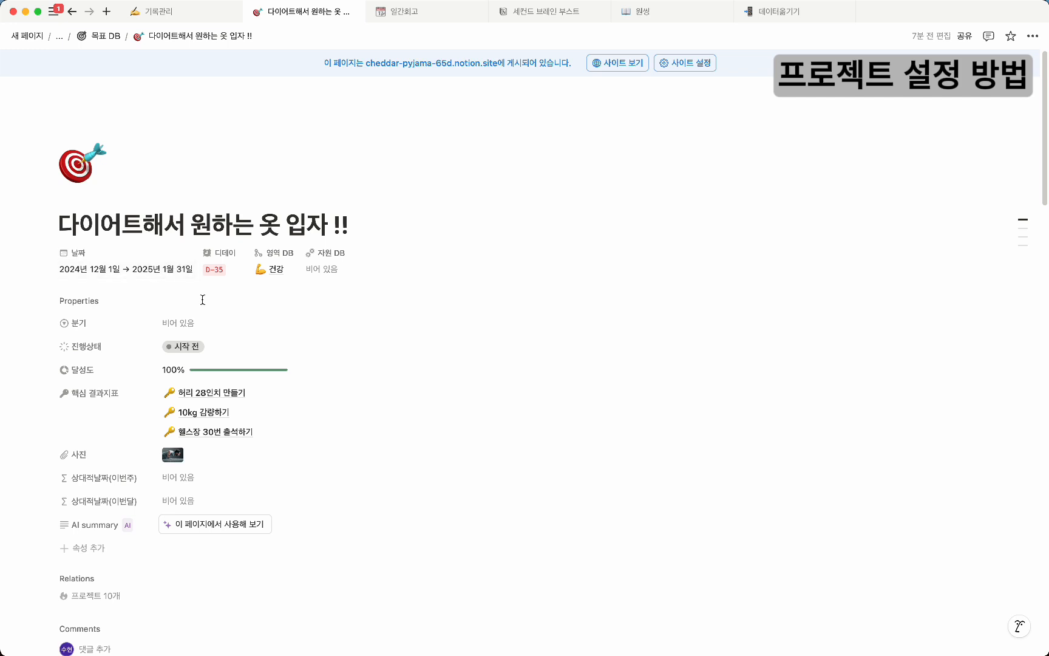
# - Open the January 6–8 수영 project from the 캘린더 view as a full page and examine its properties, 해야할일 and 노트 sections
pyautogui.scroll(-15, 193, 271)
pyautogui.scroll(2, 193, 271)
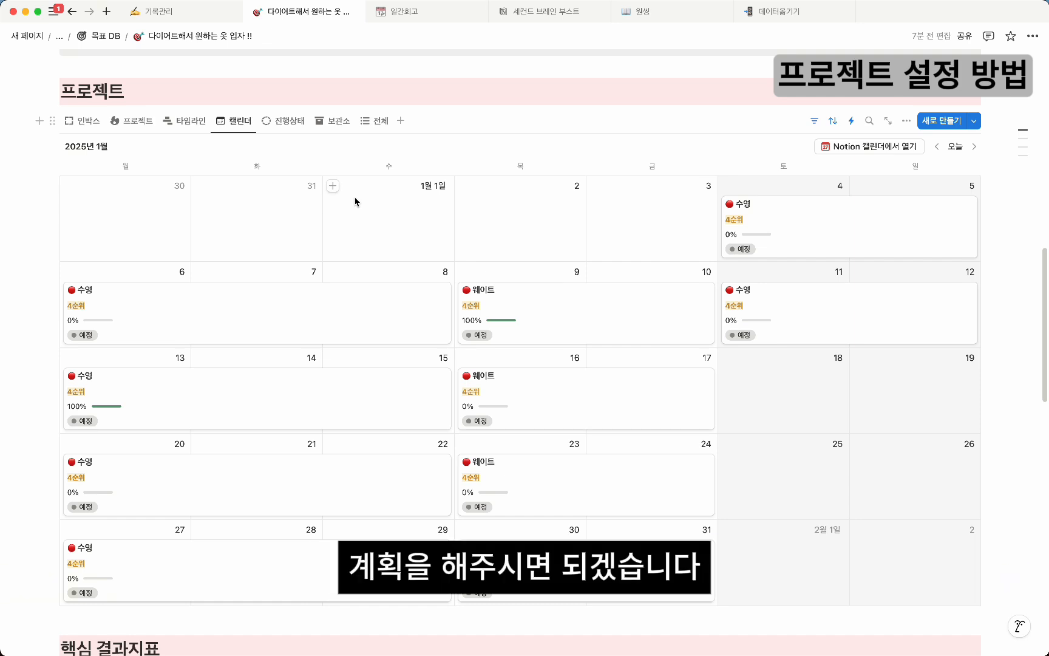
pyautogui.click(399, 297)
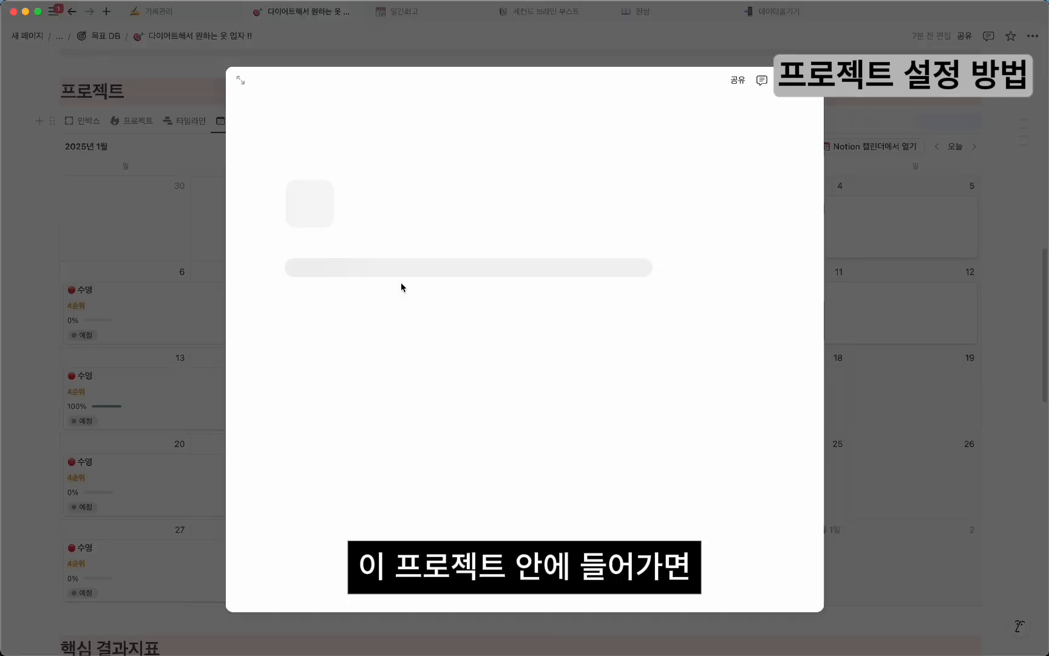
pyautogui.click(242, 83)
pyautogui.scroll(-7, 134, 401)
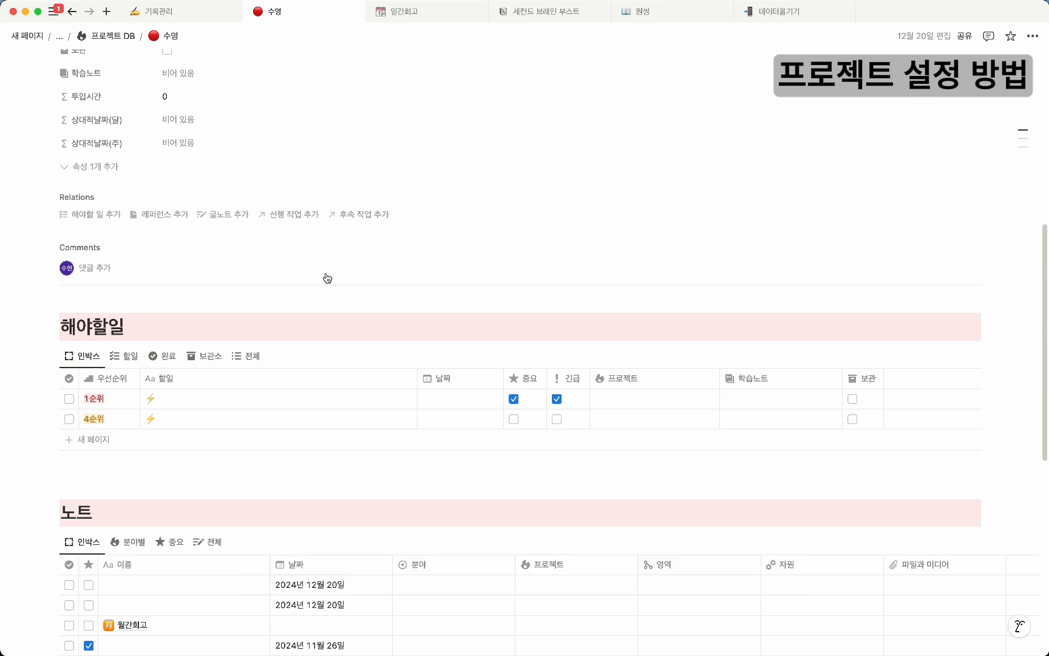
pyautogui.scroll(-3, 325, 276)
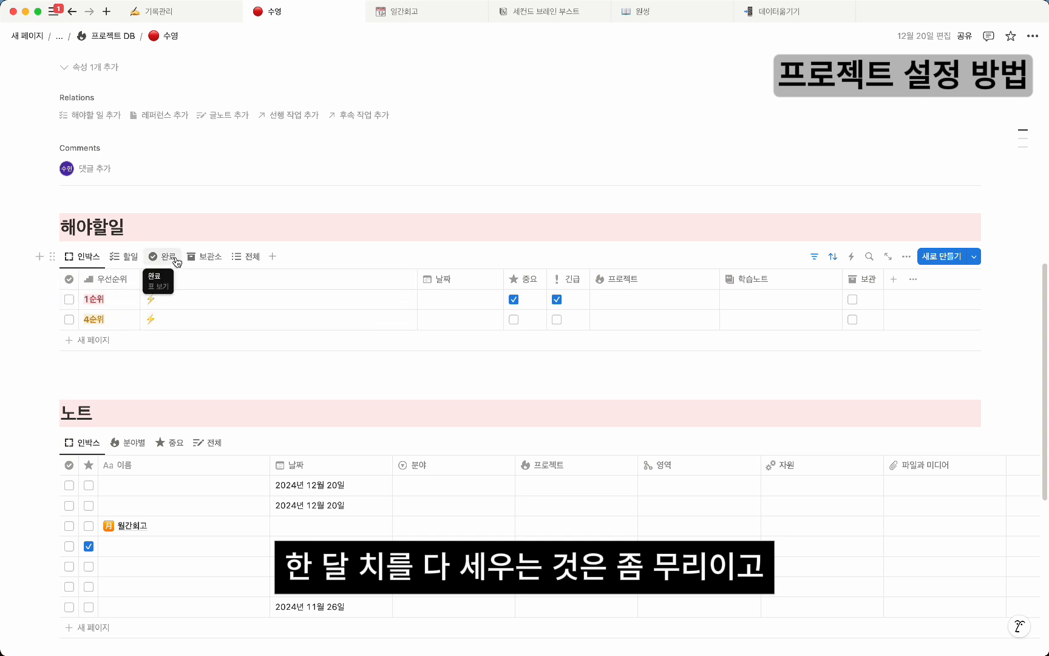
pyautogui.scroll(12, 201, 267)
pyautogui.scroll(-8, 91, 396)
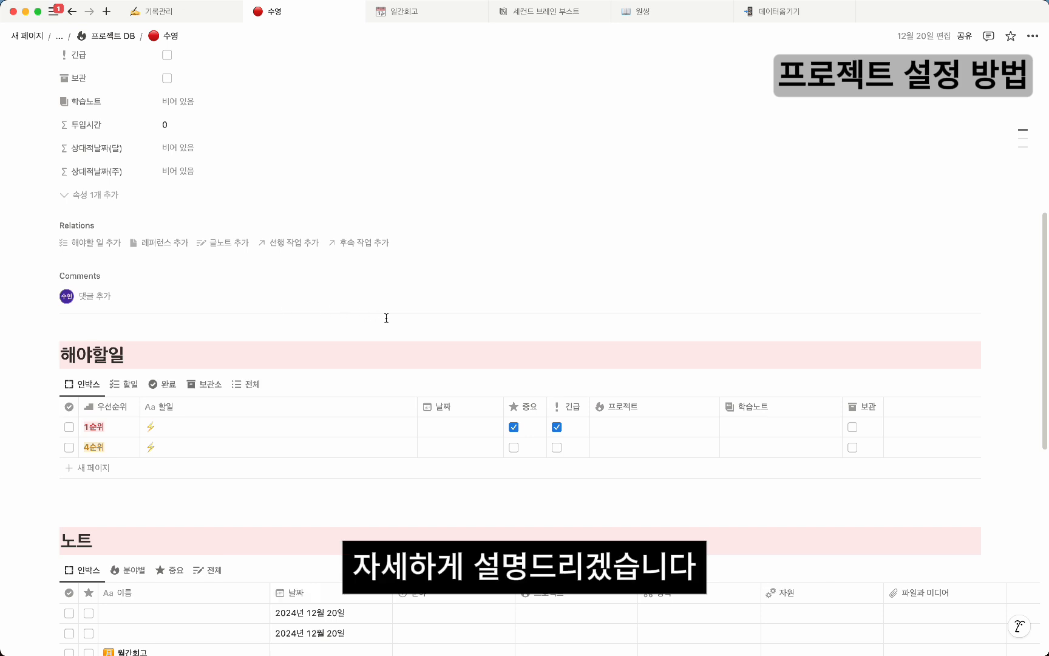
pyautogui.scroll(6, 464, 331)
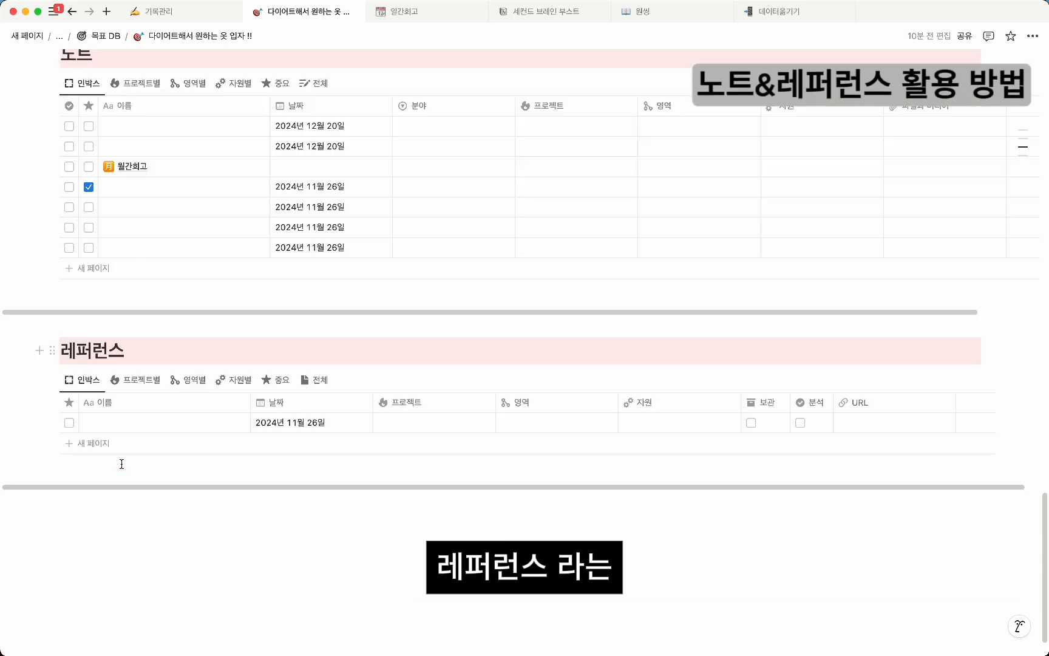
# - Examine the 인박스 tables of the 노트 and 레퍼런스 sections on the goal page
pyautogui.scroll(3, 116, 436)
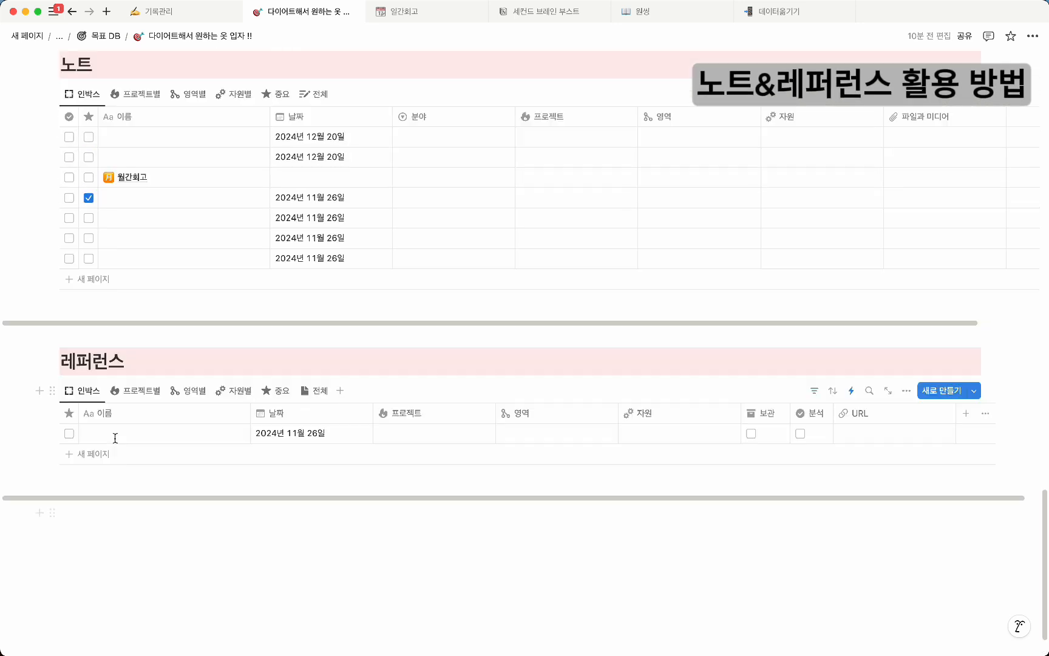
pyautogui.scroll(-4, 242, 310)
pyautogui.scroll(4, 243, 310)
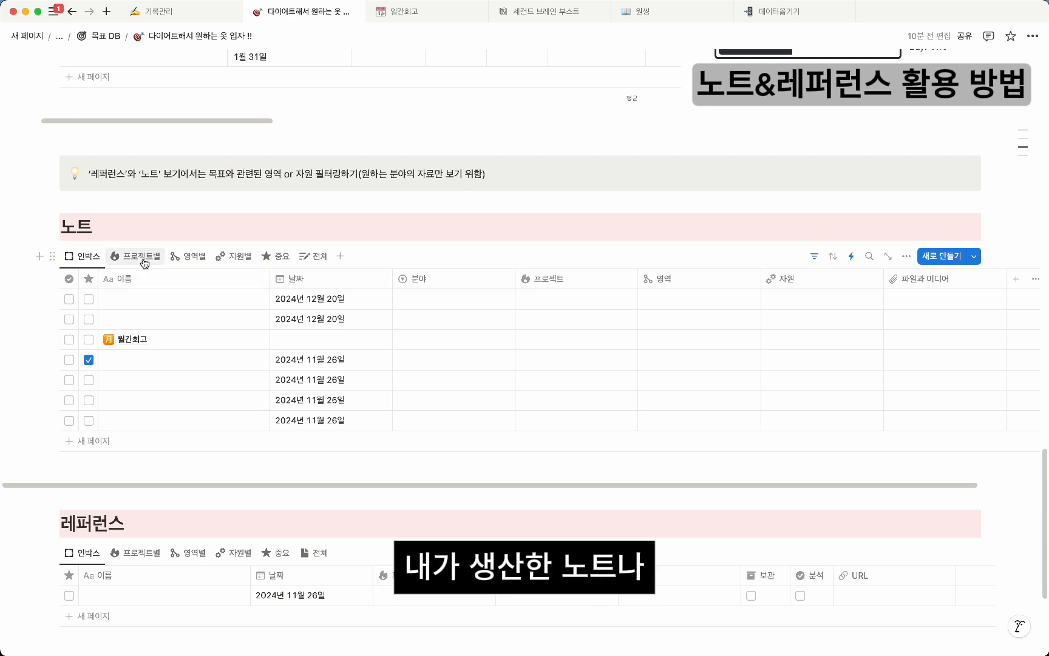
pyautogui.scroll(-4, 134, 305)
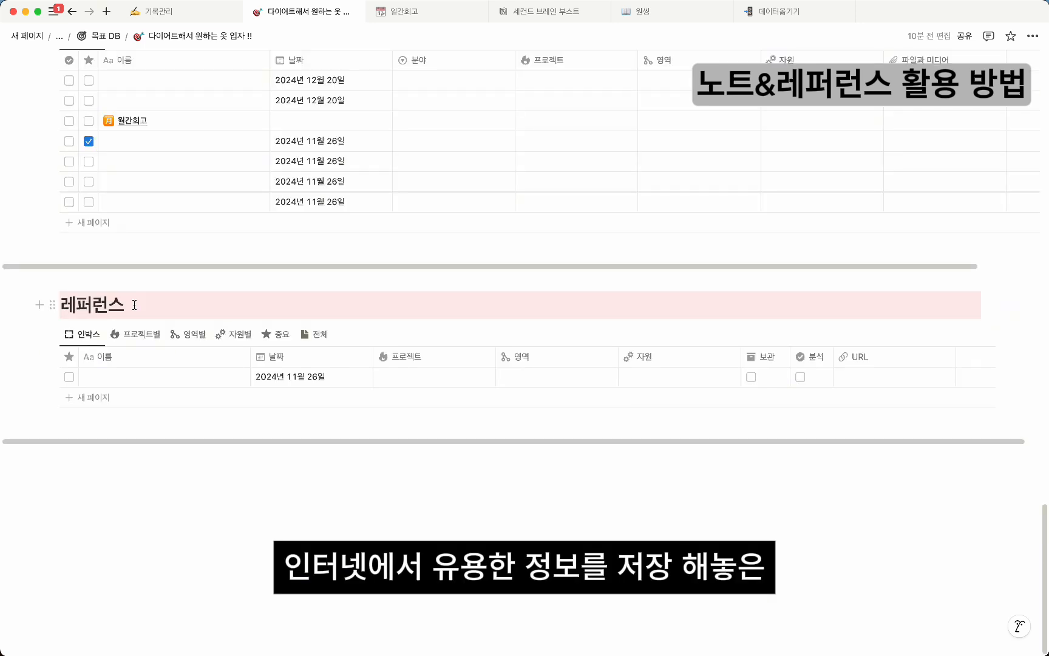
pyautogui.scroll(1, 146, 338)
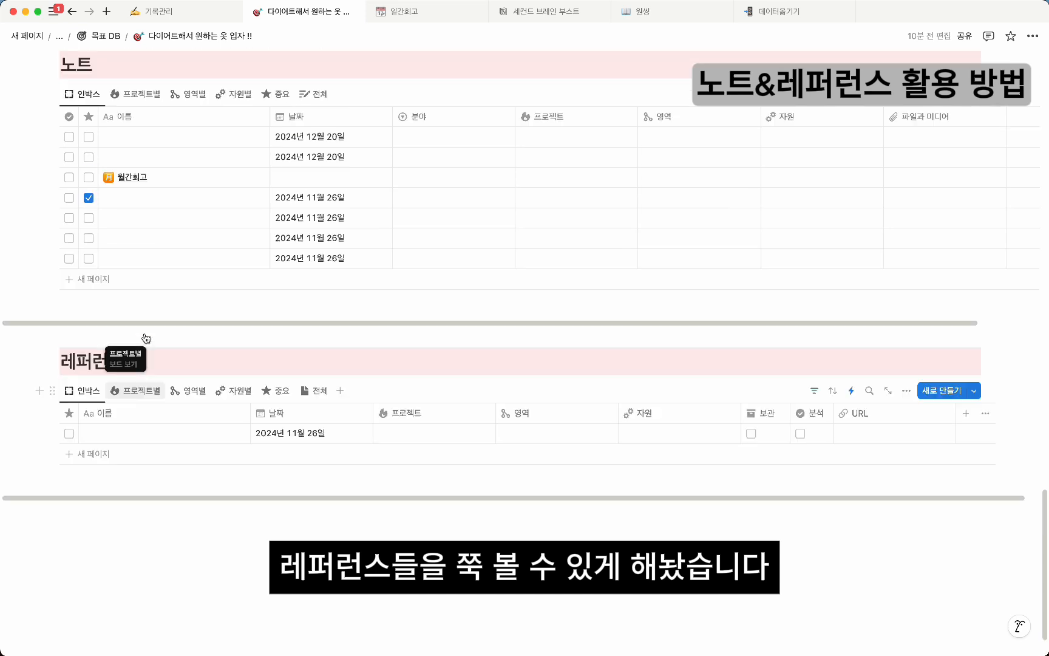
pyautogui.scroll(2, 147, 339)
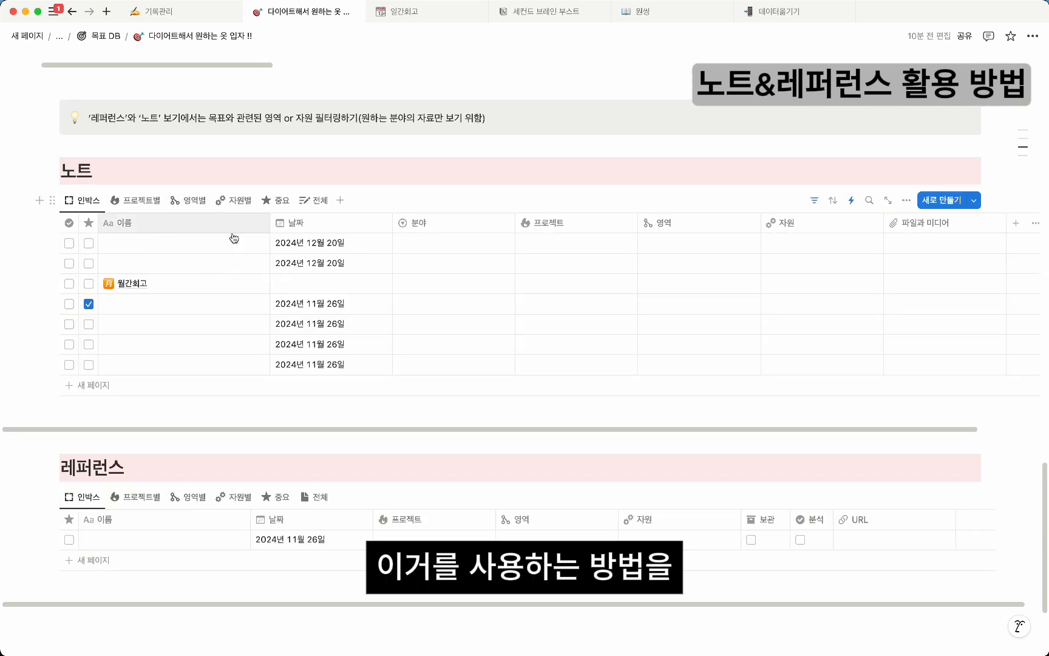
# - Filter the 노트 section's 영역별 view to notes whose 영역 is 건강
pyautogui.scroll(8, 233, 238)
pyautogui.scroll(-8, 233, 238)
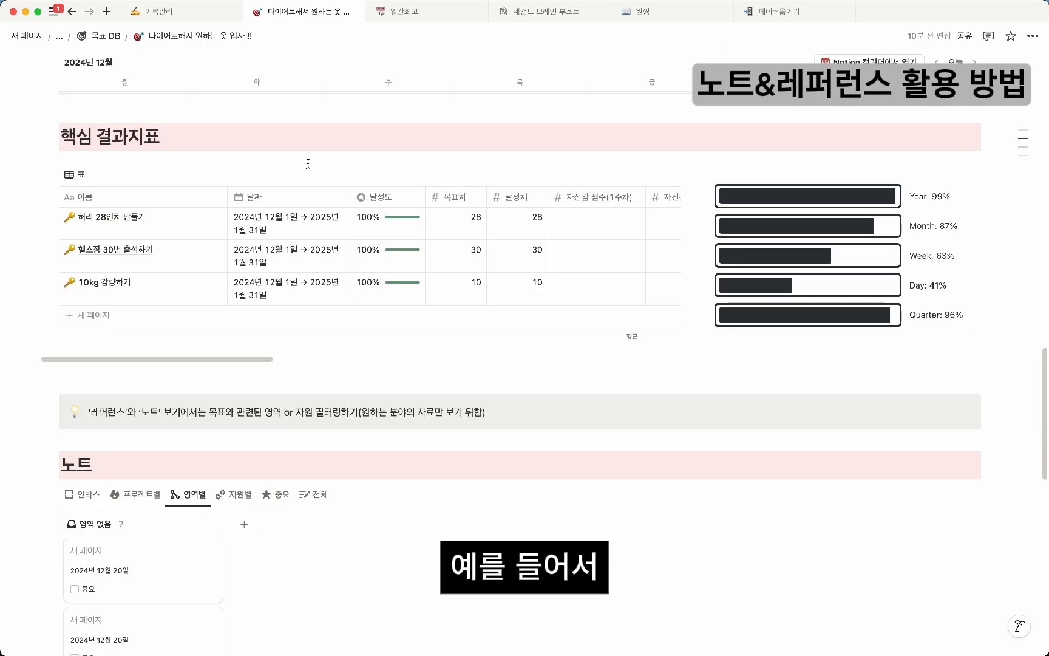
pyautogui.scroll(-6, 307, 164)
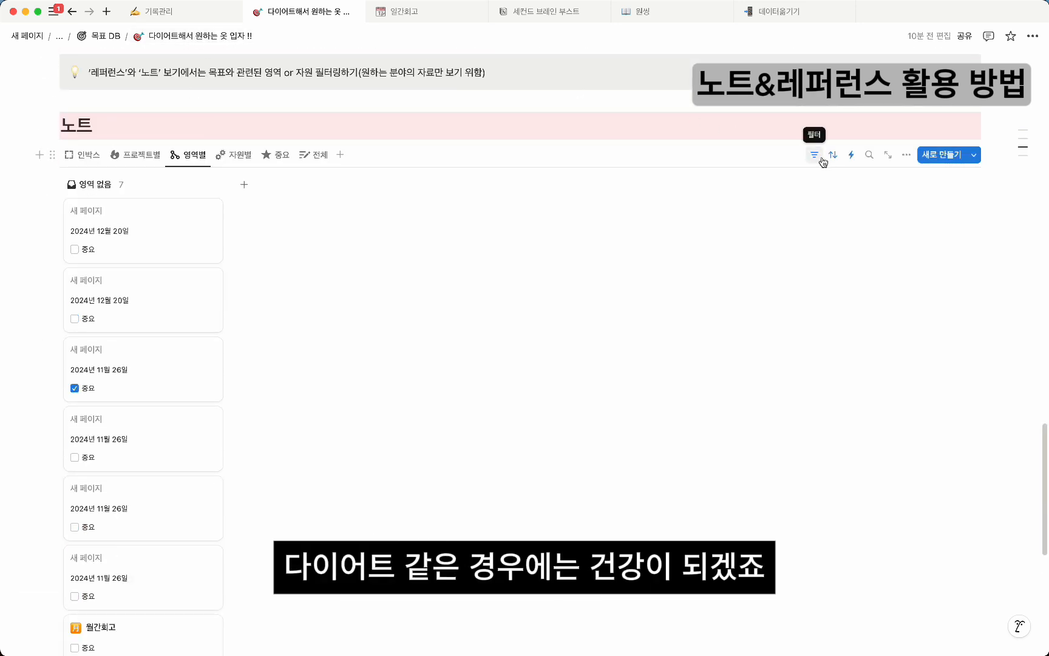
pyautogui.click(821, 160)
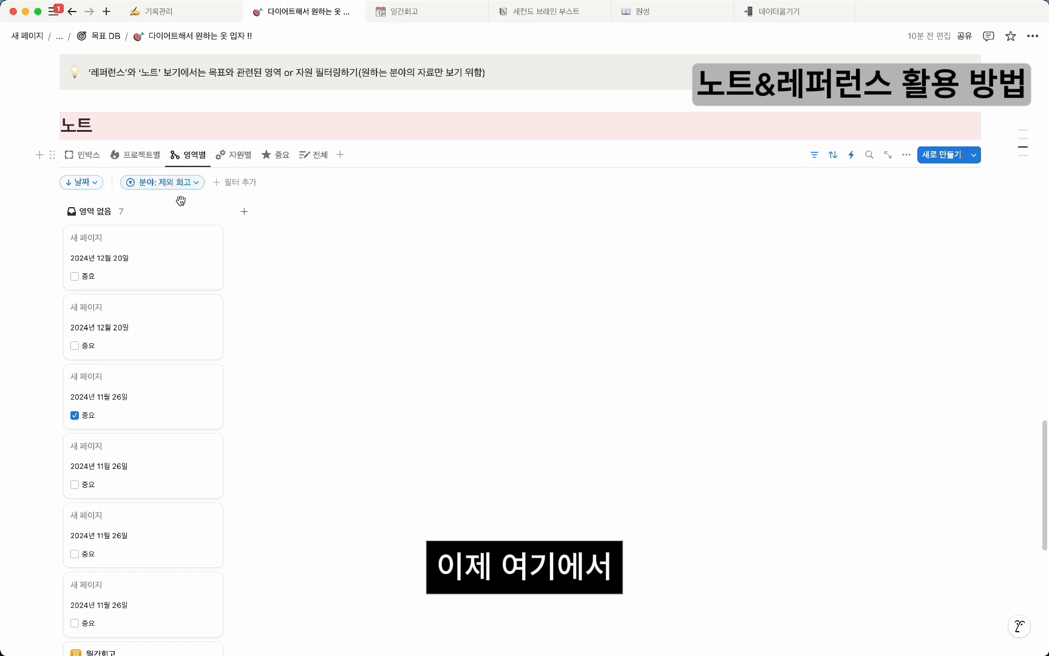
pyautogui.click(194, 291)
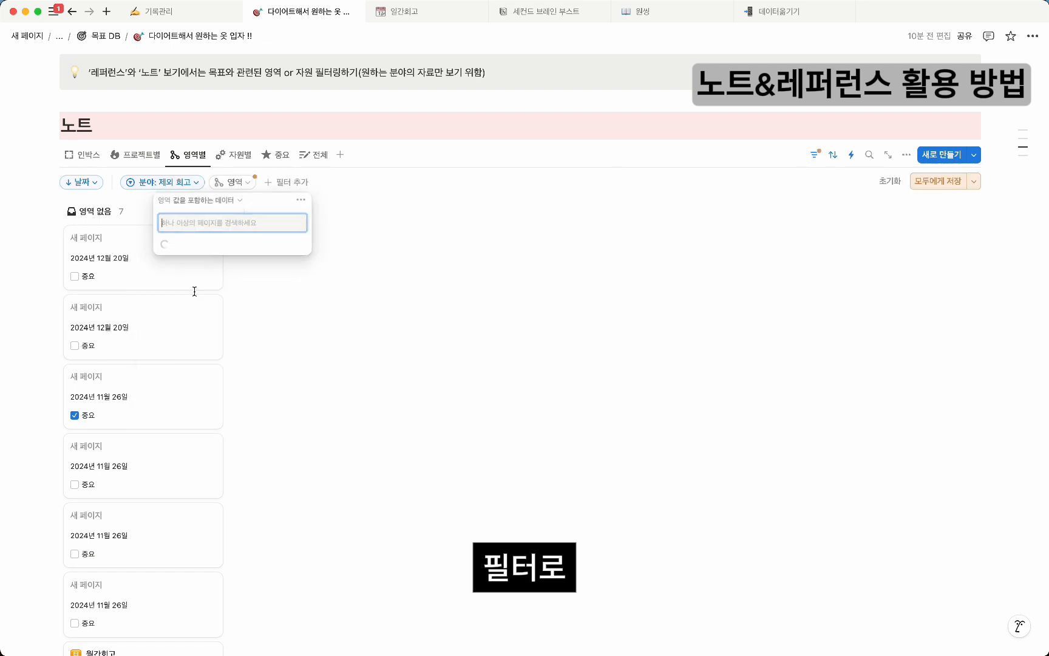
pyautogui.click(204, 298)
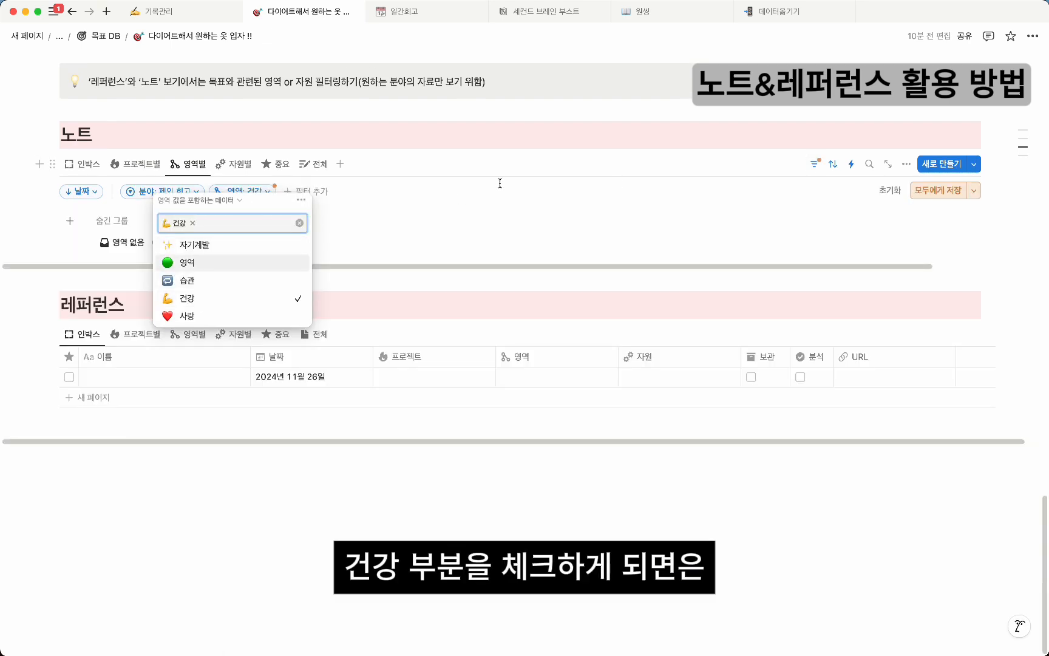
pyautogui.click(499, 179)
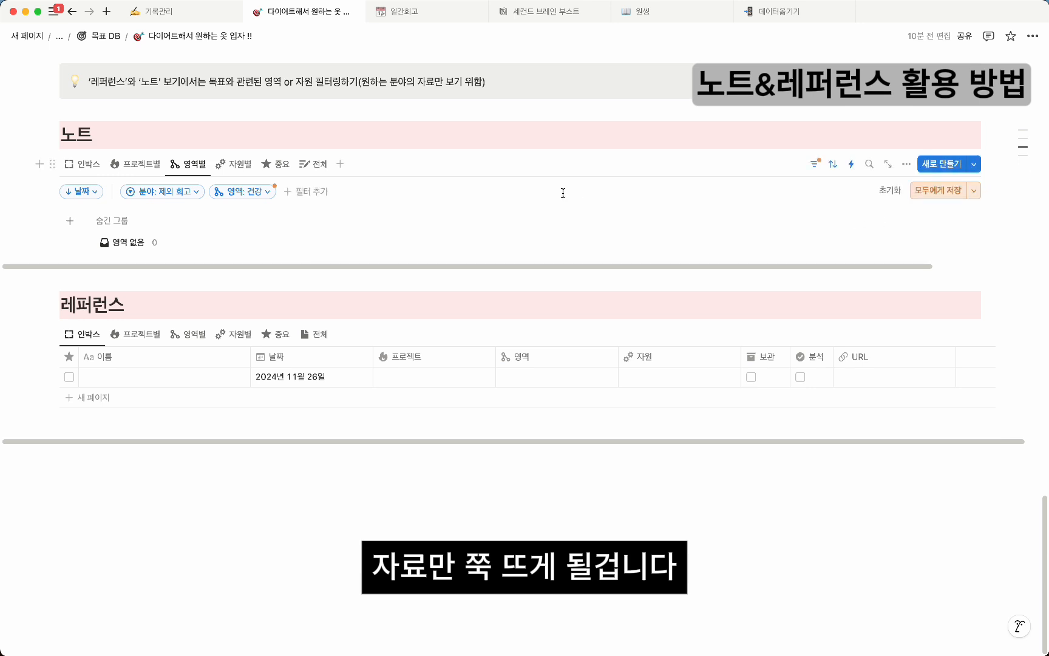
# - Show the 레퍼런스 section in its 영역별 view and remove the 건강 filter from the 노트 section
pyautogui.click(189, 334)
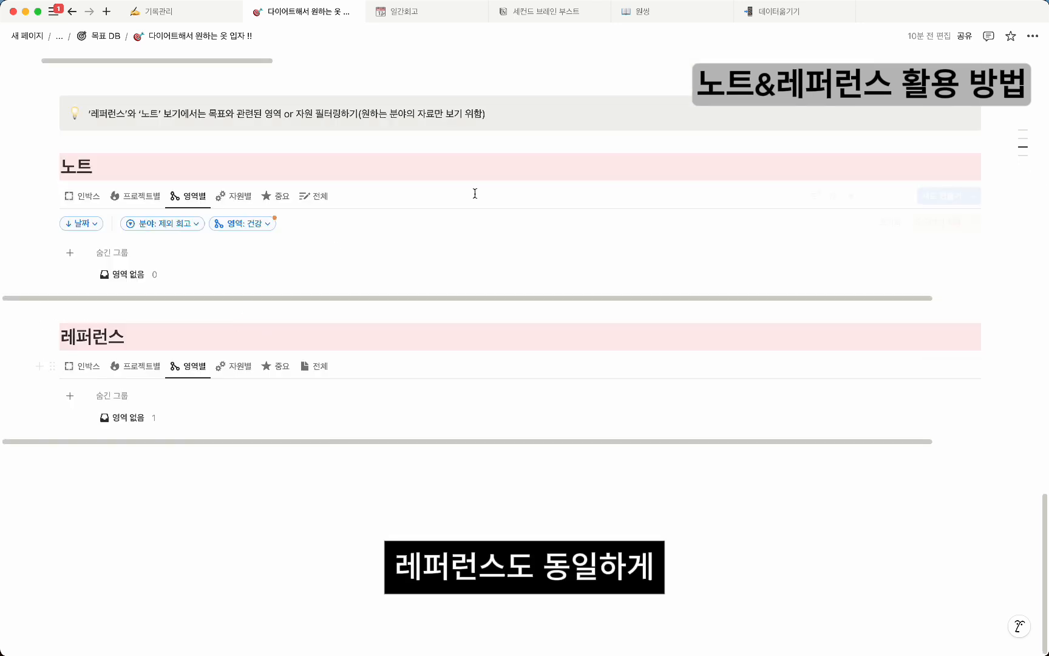
pyautogui.click(243, 224)
pyautogui.click(302, 238)
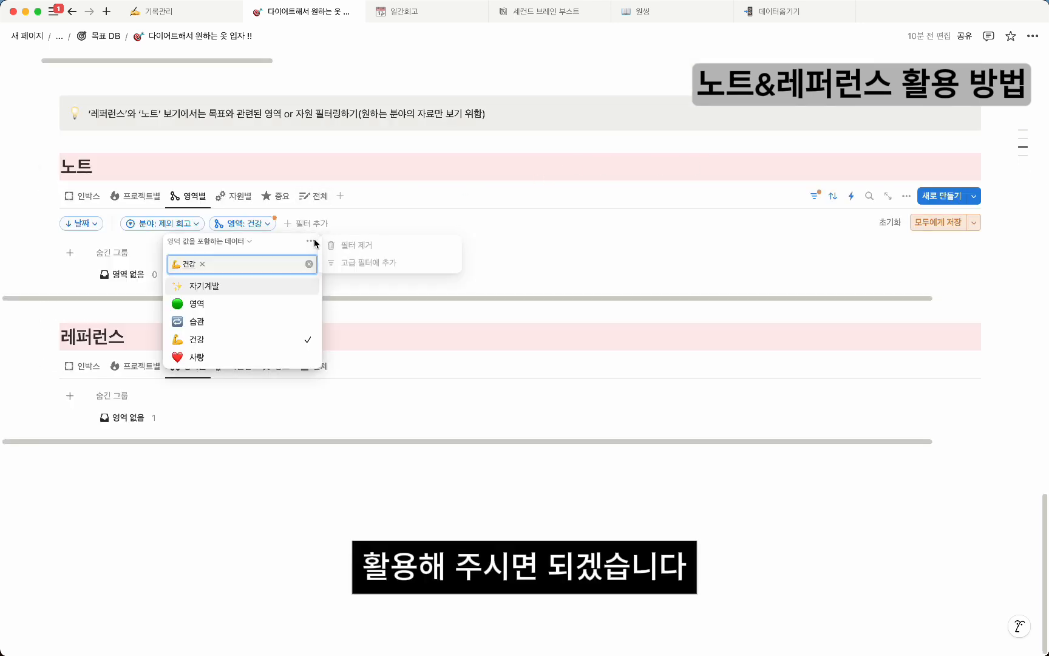
pyautogui.click(358, 240)
# - Show the 중요 views of 노트 and 레퍼런스, and shift the important mark from the November 26 note to the second December 20 note
pyautogui.click(278, 155)
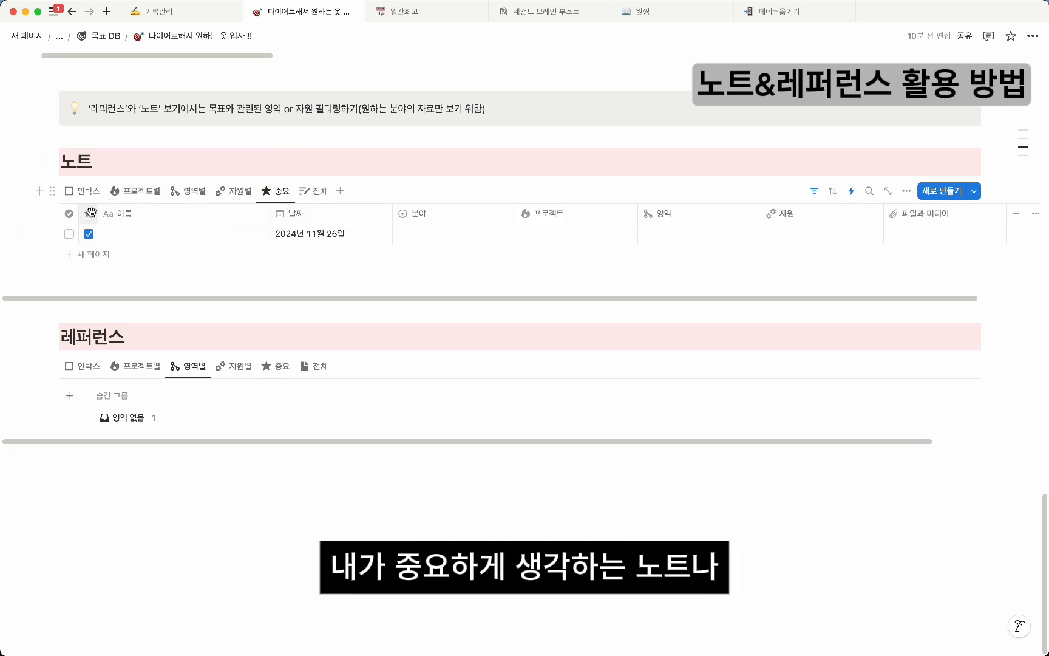
pyautogui.click(276, 366)
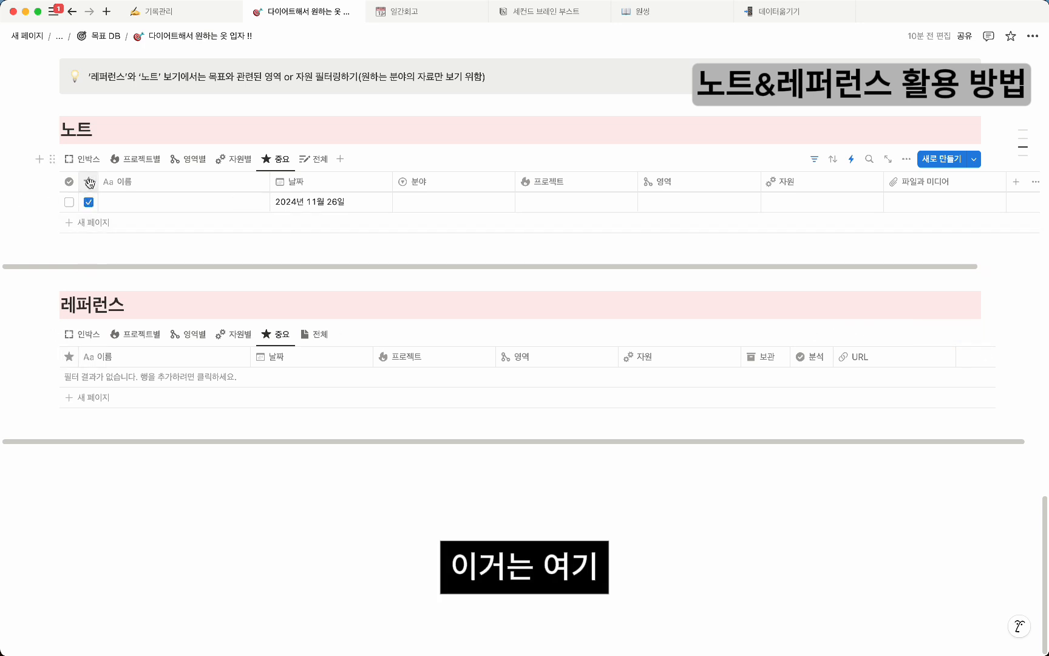
pyautogui.click(91, 204)
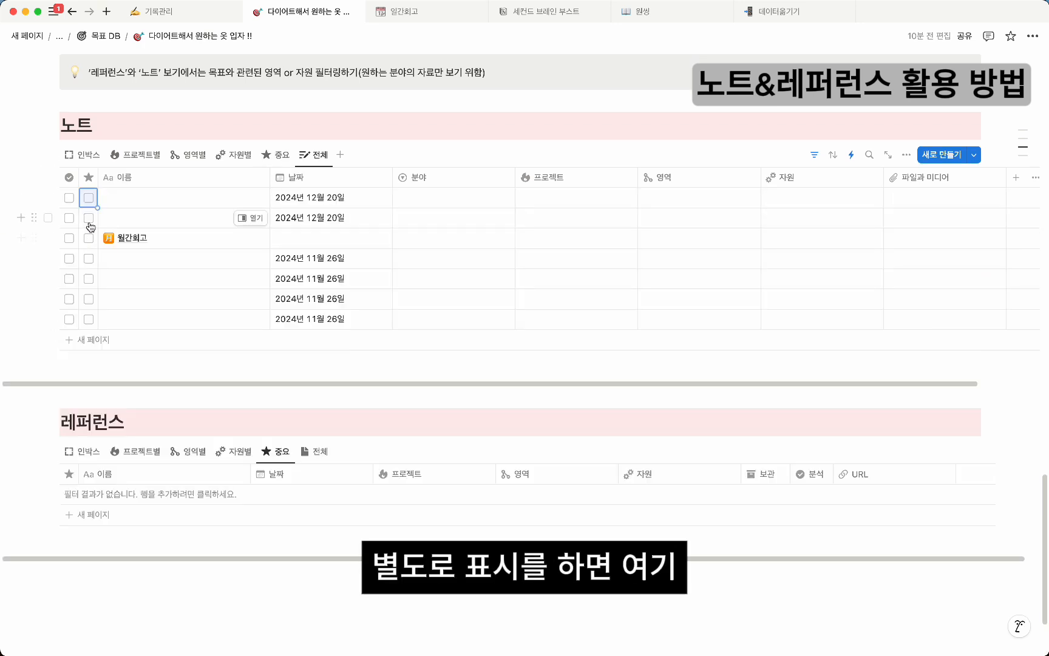
pyautogui.click(88, 219)
# - Check the starred note in the 노트 section's 중요 view and return both 노트 and 레퍼런스 to the 인박스 view
pyautogui.click(278, 158)
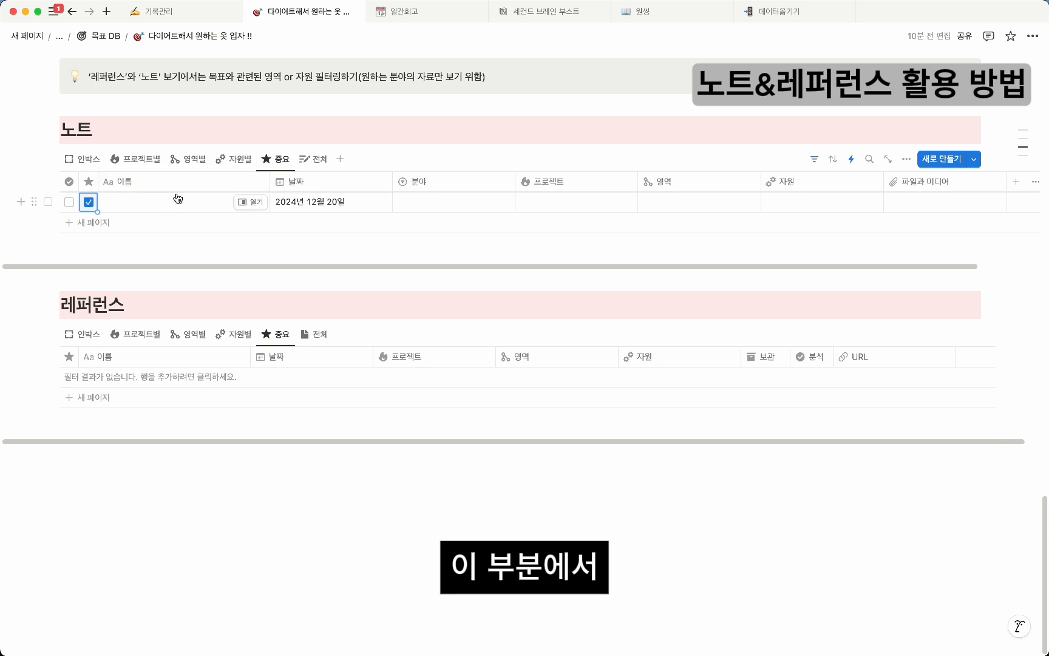
pyautogui.click(84, 158)
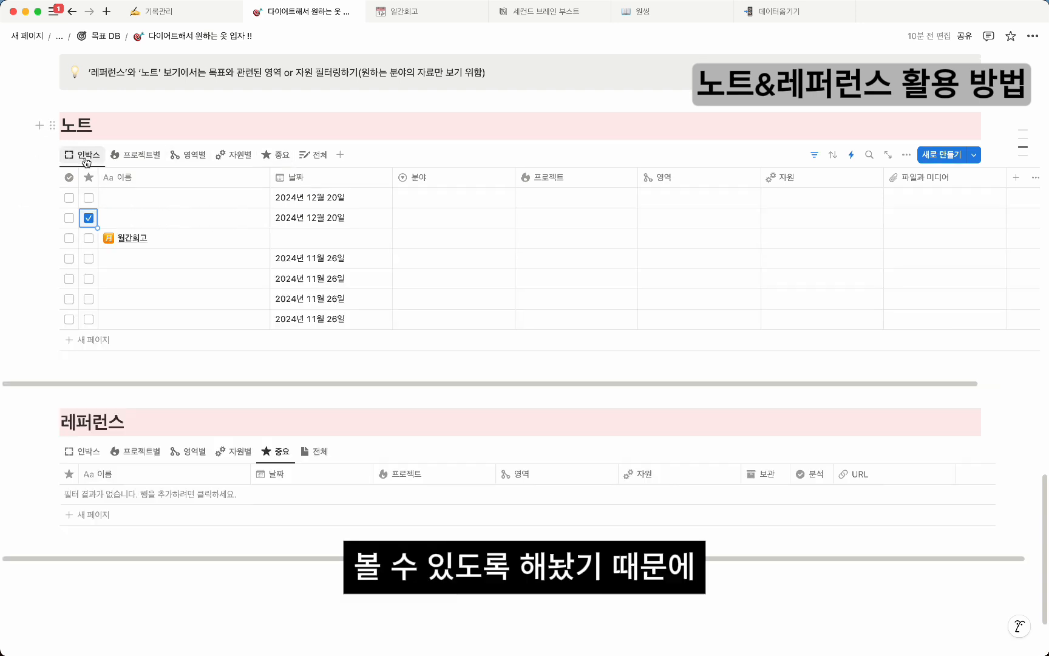
pyautogui.click(85, 452)
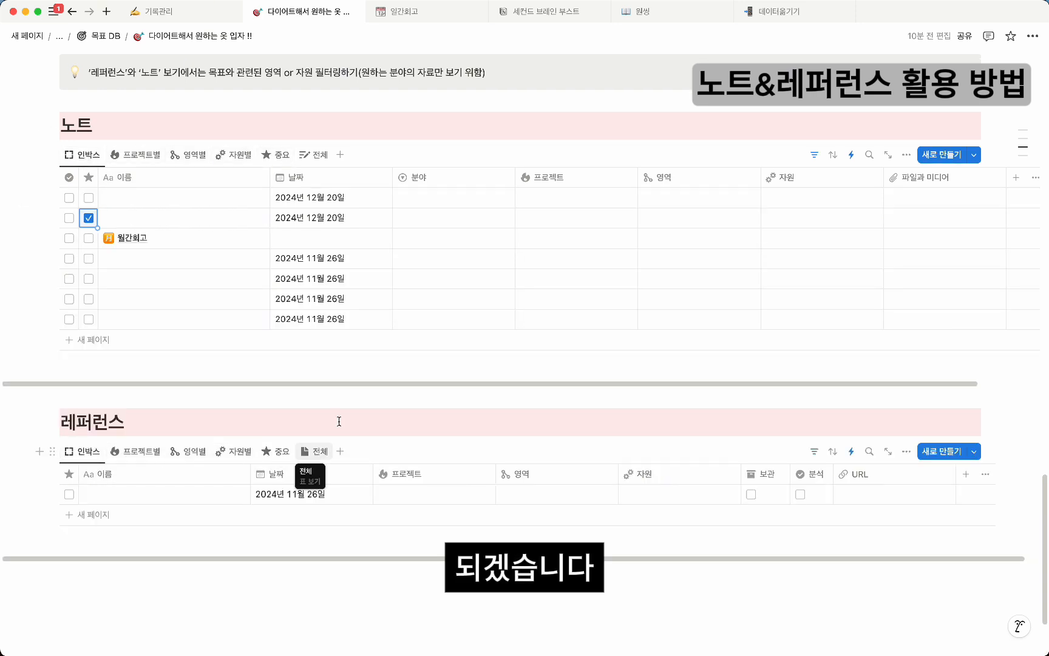